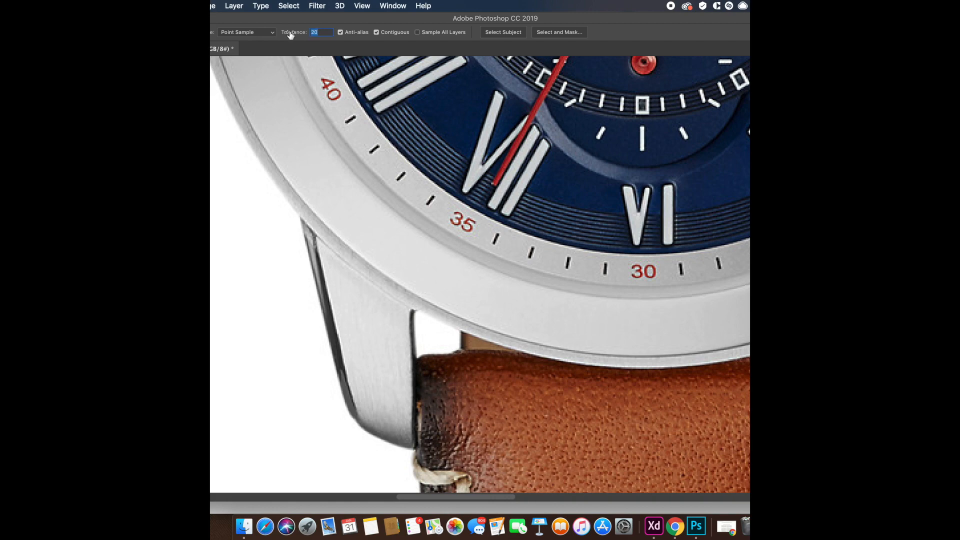
# Step: Inspect the edges of the Magic Wand selection around the strap, case and shadow, and clear the selection
pyautogui.scroll(-5, 400, 302)
pyautogui.moveTo(405, 294); pyautogui.dragTo(375, 435)
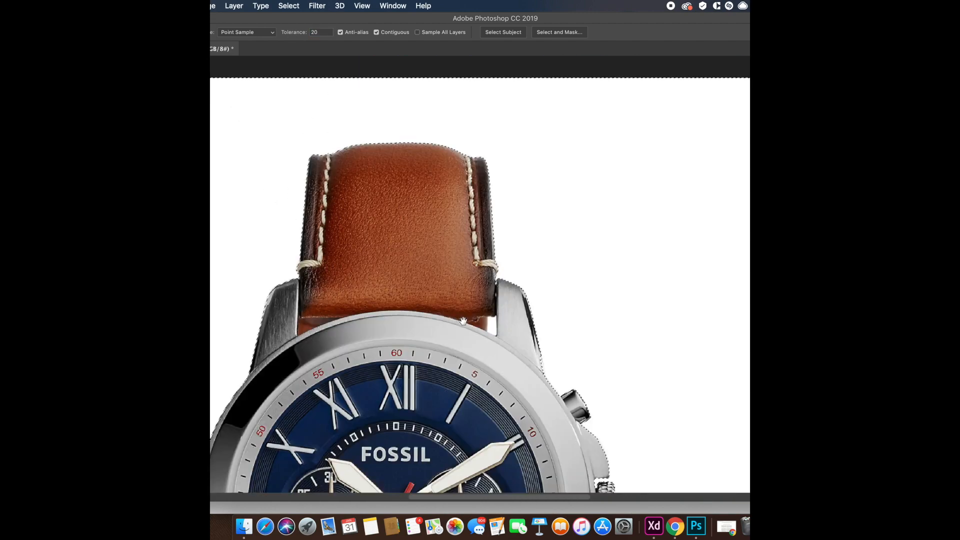
pyautogui.moveTo(423, 379); pyautogui.dragTo(396, 161)
pyautogui.moveTo(403, 350); pyautogui.dragTo(402, 170)
pyautogui.moveTo(447, 402); pyautogui.dragTo(541, 353)
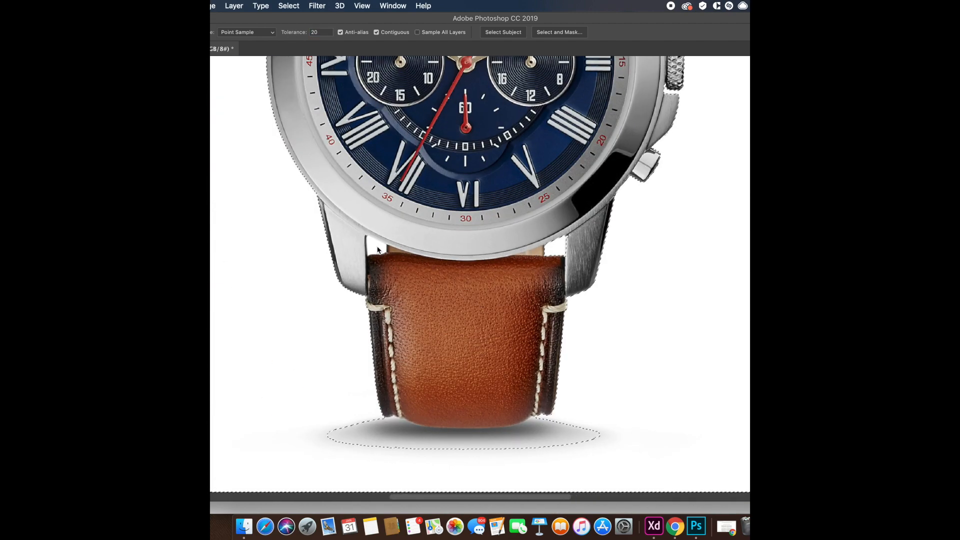
pyautogui.moveTo(485, 130); pyautogui.dragTo(479, 335)
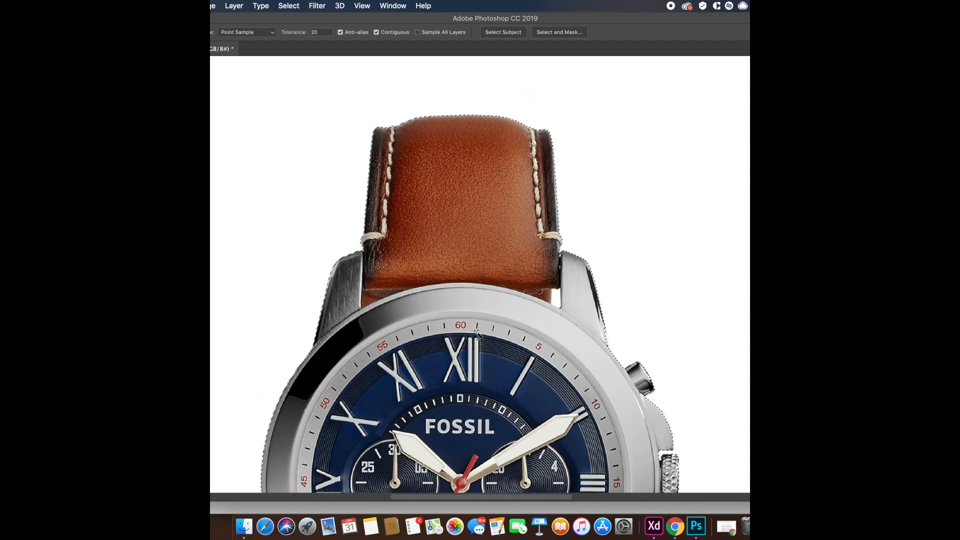
pyautogui.press('super+d')
pyautogui.press('v')
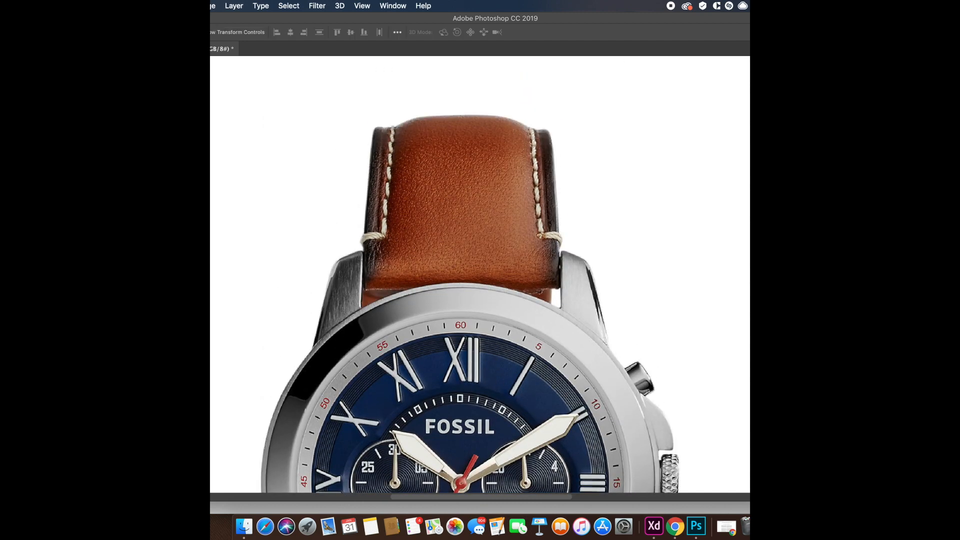
# Step: Try to select the white background and the gap beside the upper lug with the Magic Wand at tolerance 20, and deselect
pyautogui.press('super+comma')
pyautogui.press('super+comma')
pyautogui.press('w')
pyautogui.click(554, 298)
pyautogui.click(547, 318)
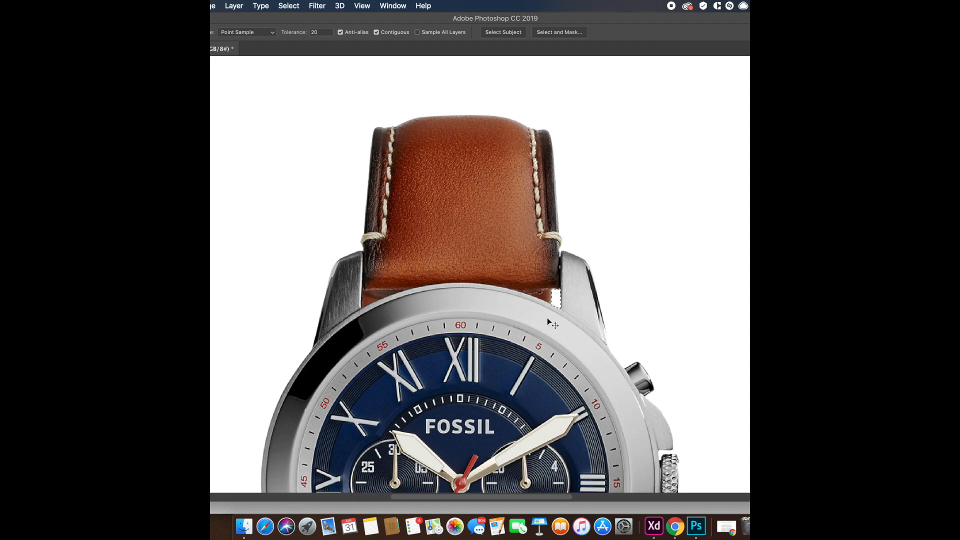
pyautogui.scroll(-10, 547, 317)
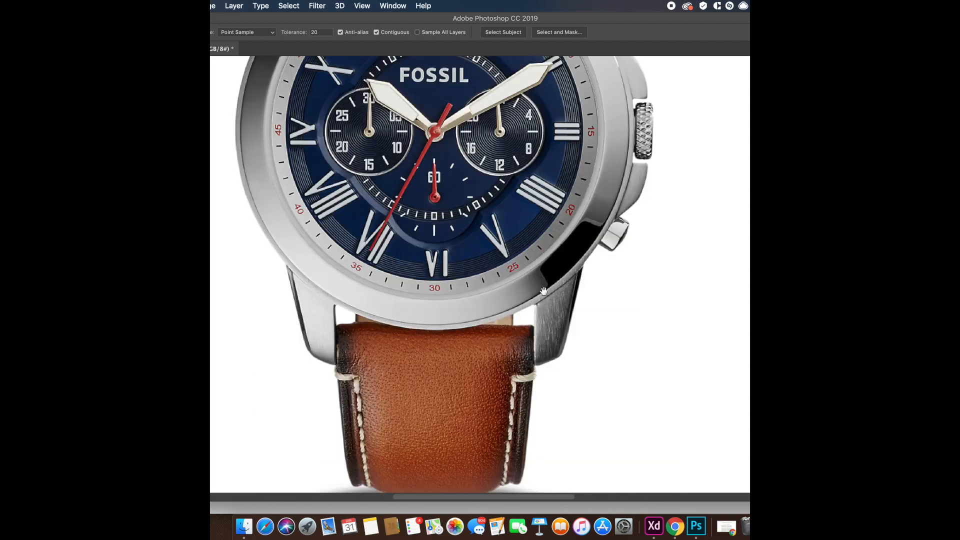
pyautogui.scroll(5, 543, 302)
pyautogui.scroll(5, 550, 257)
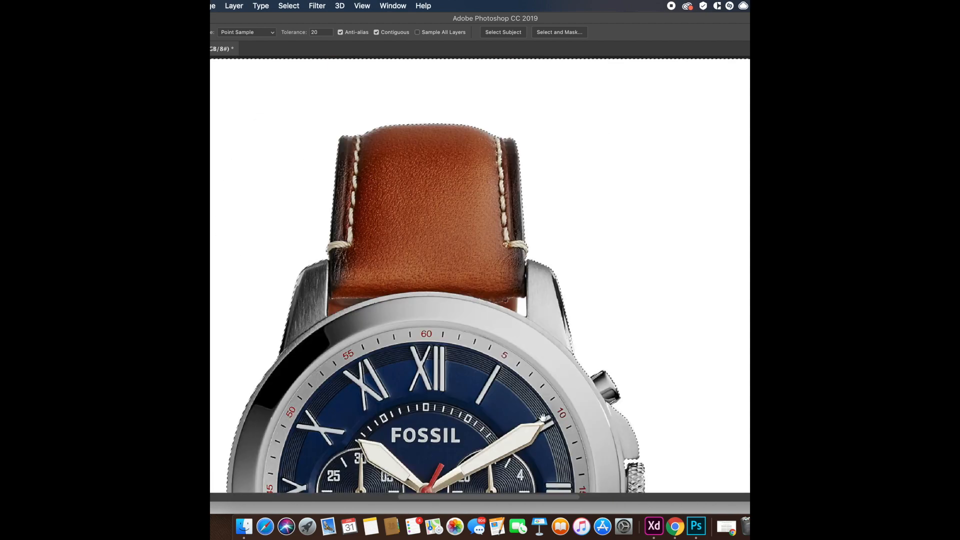
pyautogui.scroll(-8, 460, 294)
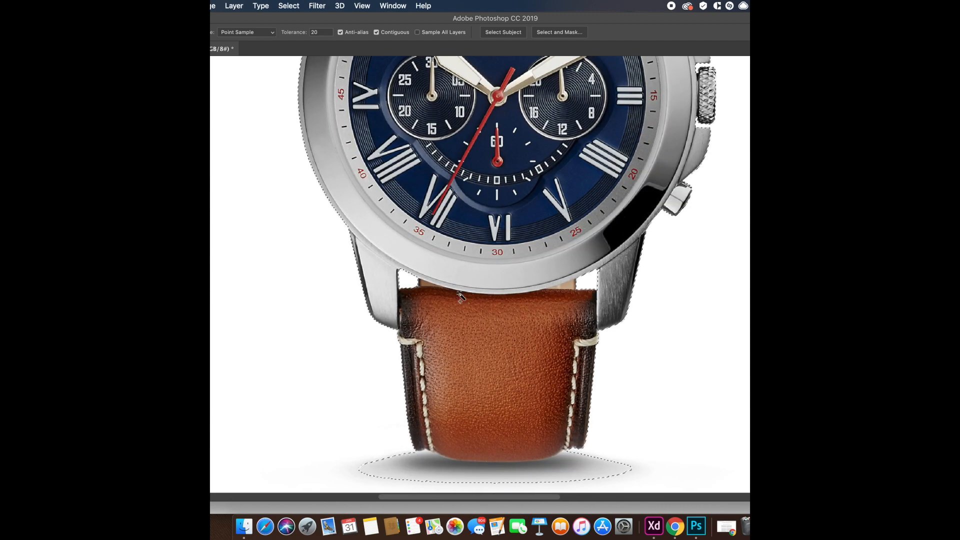
pyautogui.press('super+d')
# Step: Start a Pen tool path where the lower-left lug meets the strap and trace the lug's outer edge up to the case
pyautogui.press('p')
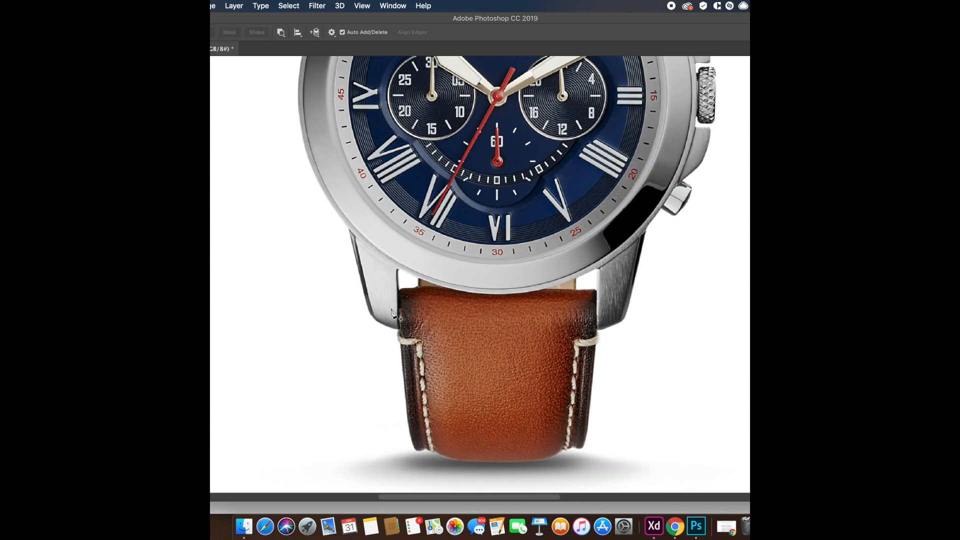
pyautogui.scroll(5, 393, 314)
pyautogui.scroll(-3, 392, 314)
pyautogui.click(404, 346)
pyautogui.moveTo(350, 314); pyautogui.dragTo(335, 288)
pyautogui.scroll(3, 360, 228)
pyautogui.hscroll(-2, 360, 228)
pyautogui.moveTo(349, 204); pyautogui.dragTo(328, 100)
pyautogui.scroll(5, 328, 100)
pyautogui.hscroll(-3, 328, 100)
pyautogui.scroll(-5, 476, 400)
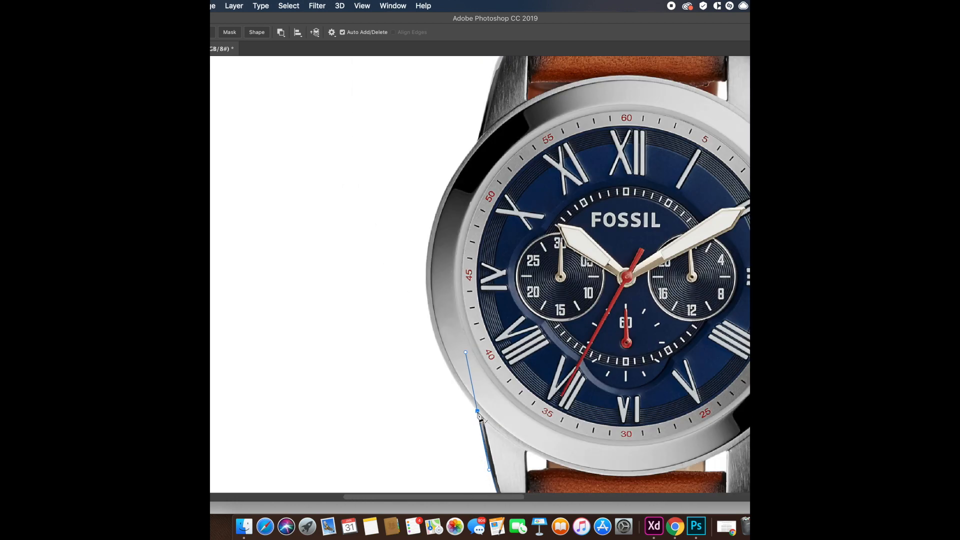
# Step: Continue the path along the curved left side of the case and around the upper-left lug to the strap
pyautogui.keyDown('alt'); pyautogui.click(477, 411); pyautogui.keyUp('alt')
pyautogui.moveTo(477, 142); pyautogui.dragTo(533, 81)
pyautogui.moveTo(421, 204); pyautogui.dragTo(361, 280)
pyautogui.scroll(5, 499, 296)
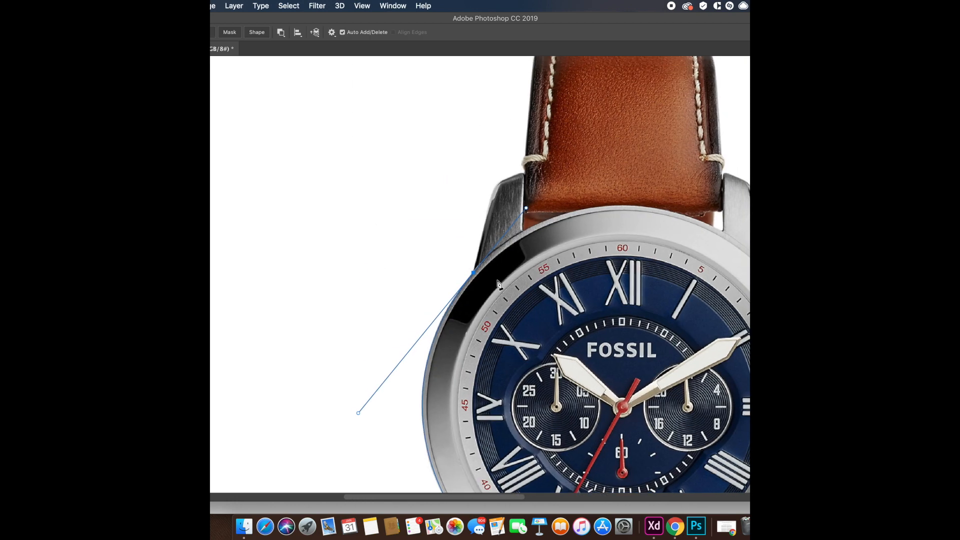
pyautogui.keyDown('alt'); pyautogui.click(473, 273); pyautogui.keyUp('alt')
pyautogui.moveTo(492, 193); pyautogui.dragTo(509, 178)
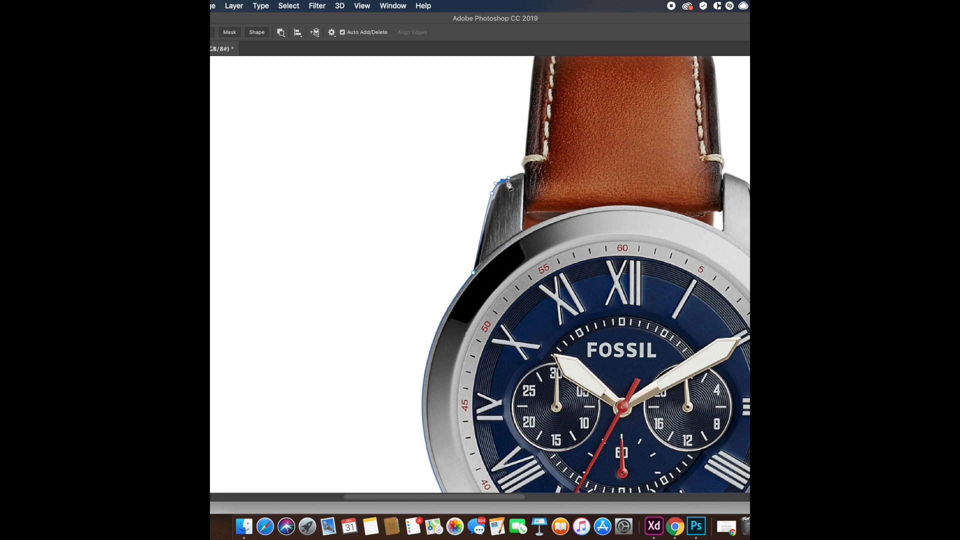
pyautogui.click(524, 174)
# Step: Trace around the stitching knot, up the upper strap's left edge and across its top-left corner
pyautogui.press('super+plus')
pyautogui.moveTo(516, 224); pyautogui.dragTo(511, 210)
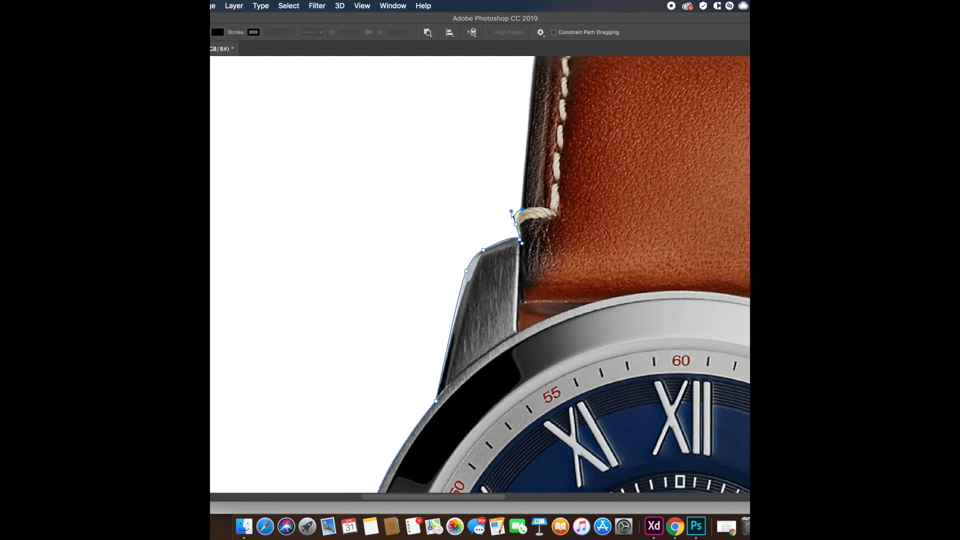
pyautogui.scroll(5, 524, 214)
pyautogui.moveTo(516, 213); pyautogui.dragTo(555, 210)
pyautogui.keyDown('alt'); pyautogui.click(516, 214); pyautogui.keyUp('alt')
pyautogui.keyDown('alt'); pyautogui.click(531, 210); pyautogui.keyUp('alt')
pyautogui.press('super+z')
pyautogui.keyDown('alt'); pyautogui.click(541, 210); pyautogui.keyUp('alt')
pyautogui.hscroll(7, 413, 272)
pyautogui.scroll(3, 414, 271)
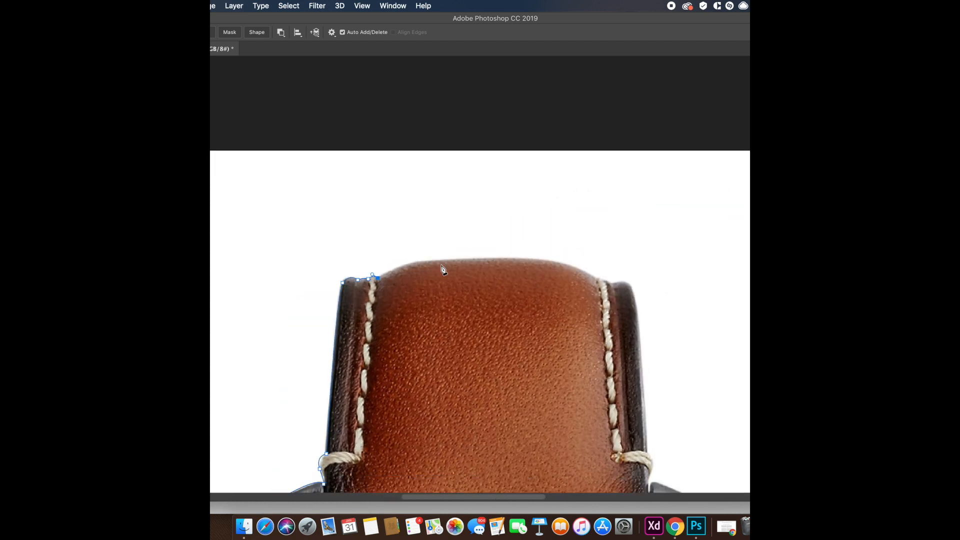
# Step: Extend the path along the curved top edge of the upper strap to its right-hand stitching
pyautogui.moveTo(446, 261); pyautogui.dragTo(480, 260)
pyautogui.keyDown('alt'); pyautogui.click(445, 260); pyautogui.keyUp('alt')
pyautogui.moveTo(550, 261); pyautogui.dragTo(614, 290)
pyautogui.click(597, 280)
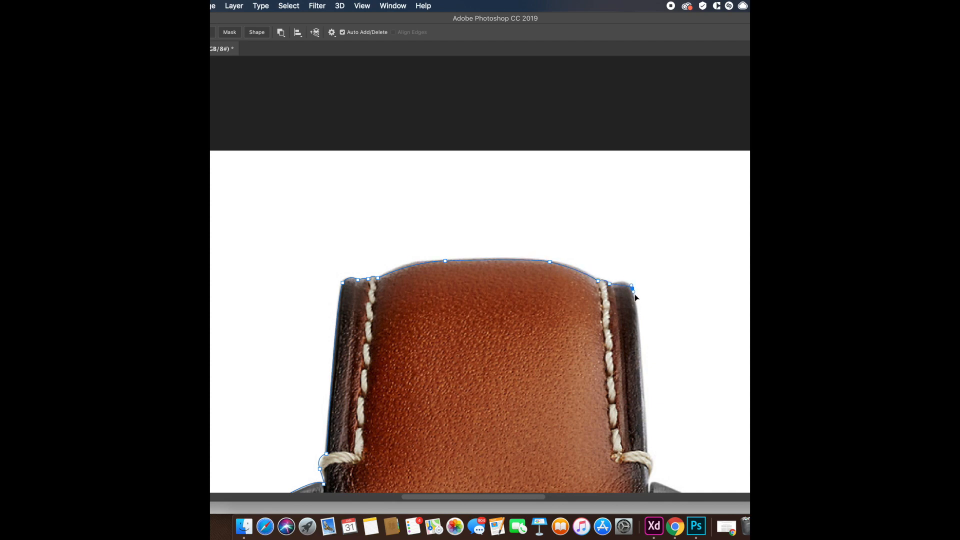
# Step: Trace down the upper strap's right edge, past the stitching knot and around the upper-right lug to the case
pyautogui.moveTo(638, 378); pyautogui.dragTo(531, 250)
pyautogui.click(539, 325)
pyautogui.moveTo(542, 348); pyautogui.dragTo(481, 264)
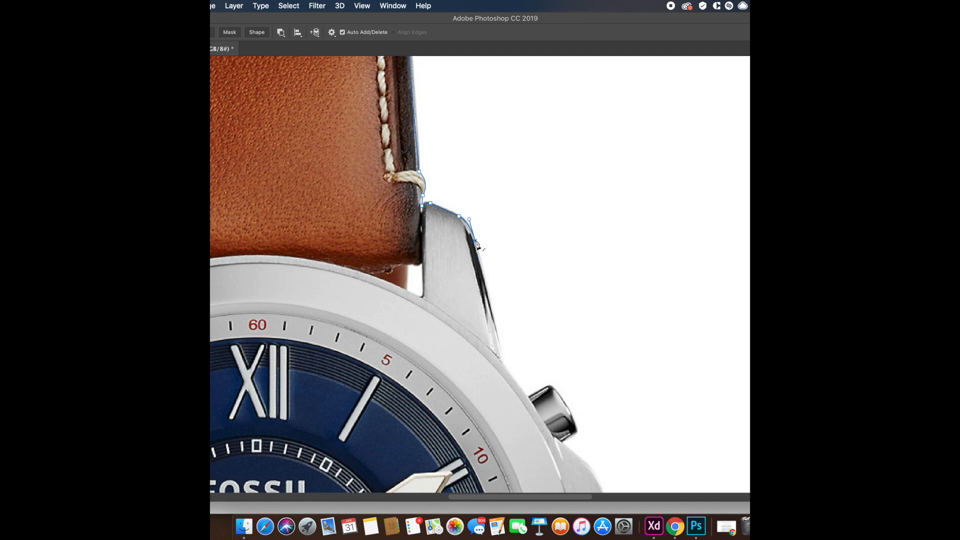
pyautogui.click(504, 364)
# Step: Trace around the upper pusher and the upper crown guard to the notch above the crown
pyautogui.scroll(-5, 505, 367)
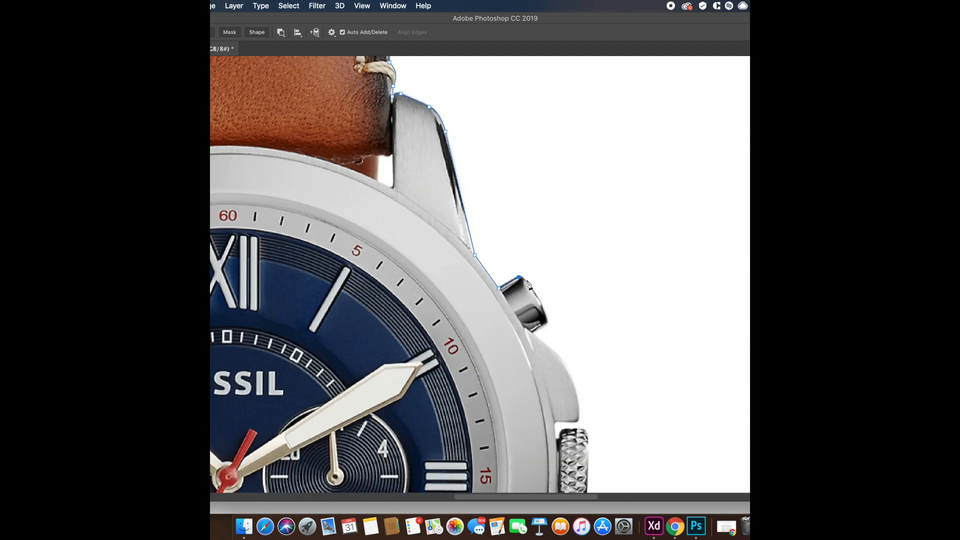
pyautogui.keyDown('alt'); pyautogui.click(546, 323); pyautogui.keyUp('alt')
pyautogui.click(533, 333)
pyautogui.moveTo(587, 425); pyautogui.dragTo(479, 378)
pyautogui.click(472, 320)
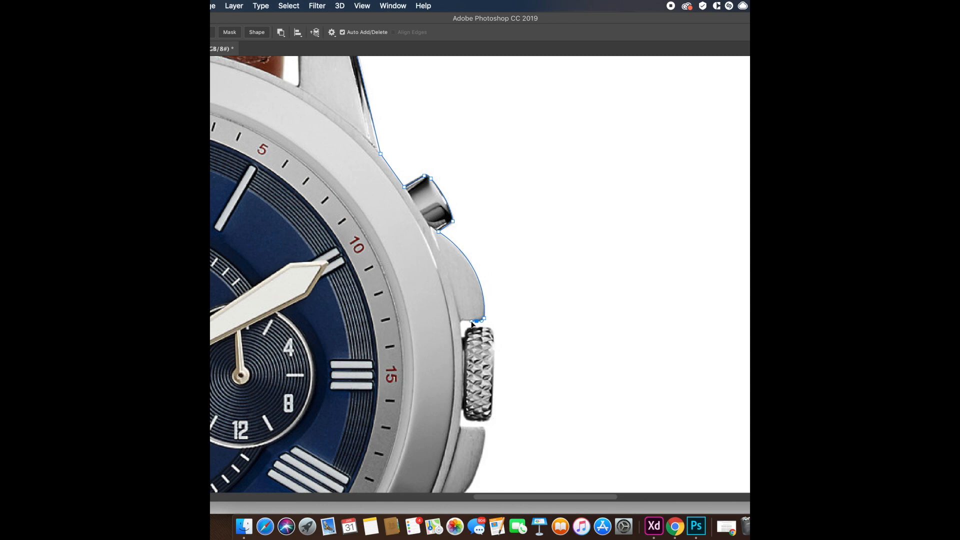
pyautogui.press('super+z')
pyautogui.click(464, 320)
# Step: Trace the notch above the crown and the crown's rounded top edge at close zoom
pyautogui.scroll(5, 462, 333)
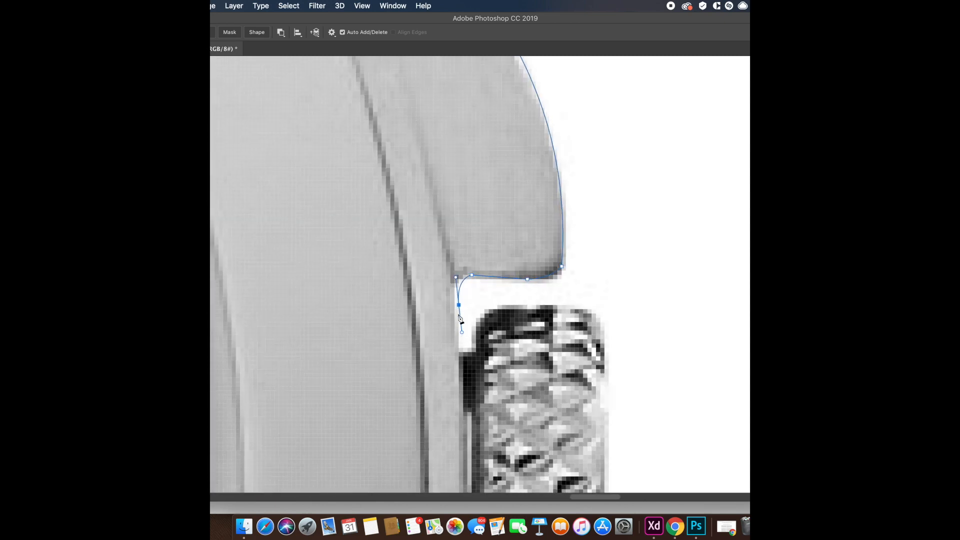
pyautogui.click(460, 336)
pyautogui.moveTo(502, 309); pyautogui.dragTo(528, 309)
pyautogui.click(570, 310)
pyautogui.moveTo(605, 350); pyautogui.dragTo(608, 397)
pyautogui.keyDown('alt'); pyautogui.click(605, 351); pyautogui.keyUp('alt')
pyautogui.scroll(-5, 604, 349)
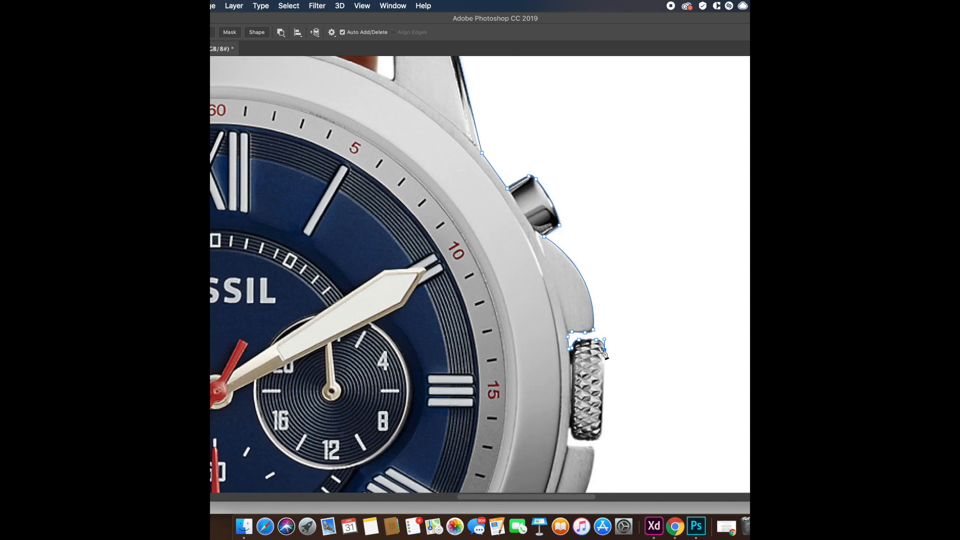
# Step: Continue the path down the crown's outer side and around its bottom edge back to the case
pyautogui.click(603, 433)
pyautogui.scroll(3, 602, 435)
pyautogui.keyDown('alt'); pyautogui.click(589, 442); pyautogui.keyUp('alt')
pyautogui.moveTo(582, 439); pyautogui.dragTo(550, 352)
pyautogui.click(566, 441)
pyautogui.keyDown('alt'); pyautogui.click(549, 418); pyautogui.keyUp('alt')
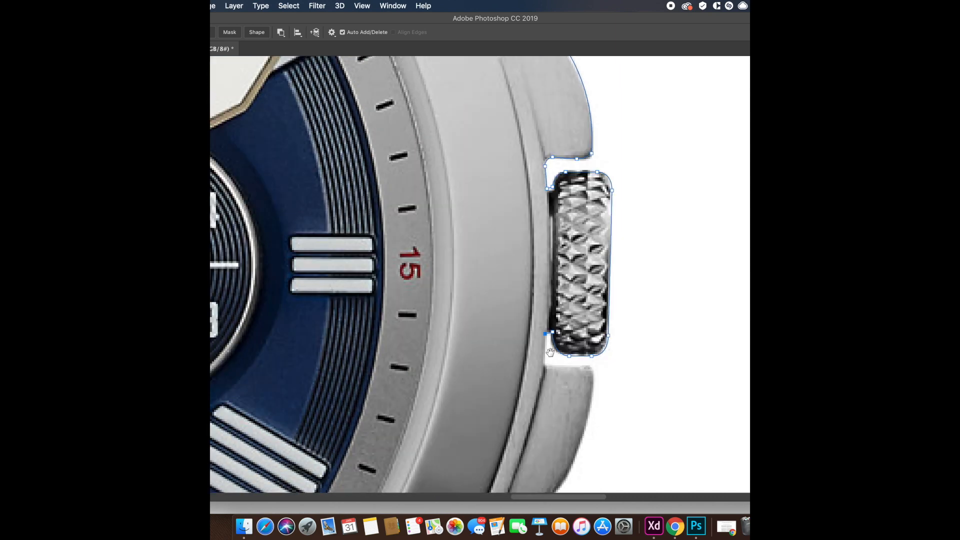
# Step: Trace the notch below the crown and the outer curve of the lower crown guard
pyautogui.click(545, 366)
pyautogui.click(587, 365)
pyautogui.scroll(-5, 595, 383)
pyautogui.scroll(3, 577, 366)
pyautogui.moveTo(563, 393); pyautogui.dragTo(560, 393)
pyautogui.keyDown('alt'); pyautogui.click(576, 362); pyautogui.keyUp('alt')
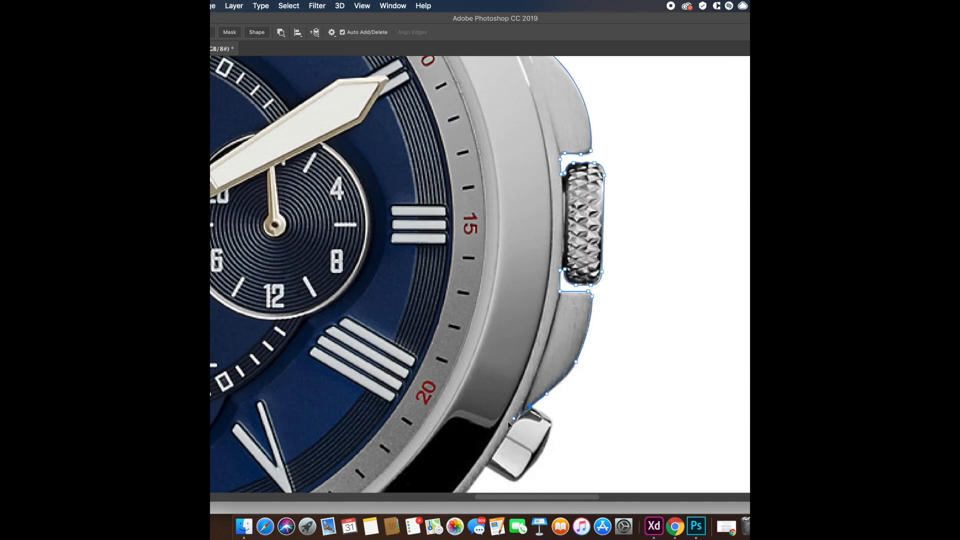
# Step: Trace around the lower pusher and adjust the curve at its outer edge with the Path Selection tool
pyautogui.click(550, 419)
pyautogui.scroll(-3, 563, 349)
pyautogui.moveTo(555, 349); pyautogui.dragTo(479, 347)
pyautogui.keyDown('alt'); pyautogui.click(500, 363); pyautogui.keyUp('alt')
pyautogui.moveTo(506, 386); pyautogui.dragTo(581, 257)
pyautogui.press('a')
pyautogui.click(638, 210)
pyautogui.moveTo(639, 210); pyautogui.dragTo(631, 219)
# Step: Continue the path along the case edge and around the lower-right lug to the strap
pyautogui.press('p')
pyautogui.click(542, 276)
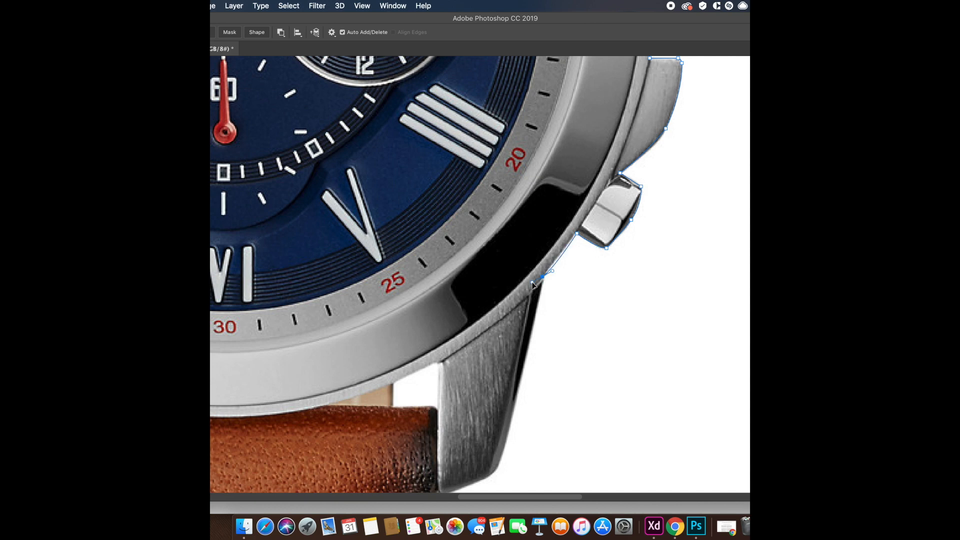
pyautogui.scroll(-5, 539, 292)
pyautogui.click(527, 353)
pyautogui.scroll(-3, 550, 315)
pyautogui.click(543, 294)
pyautogui.click(492, 331)
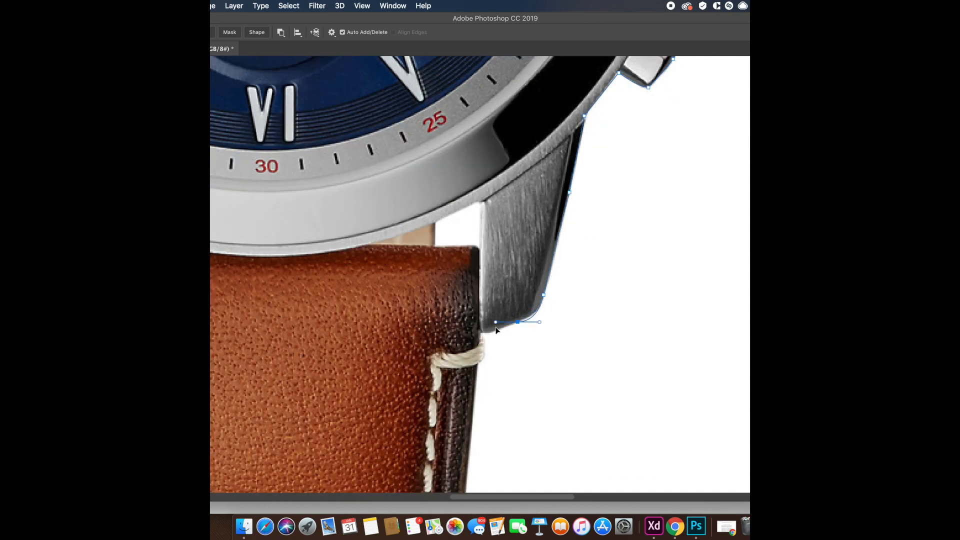
pyautogui.click(481, 333)
# Step: Trace past the lower-right stitching knot and down the lower strap's right edge to its bottom corner
pyautogui.scroll(-3, 483, 336)
pyautogui.hscroll(-1, 483, 336)
pyautogui.moveTo(506, 286); pyautogui.dragTo(503, 295)
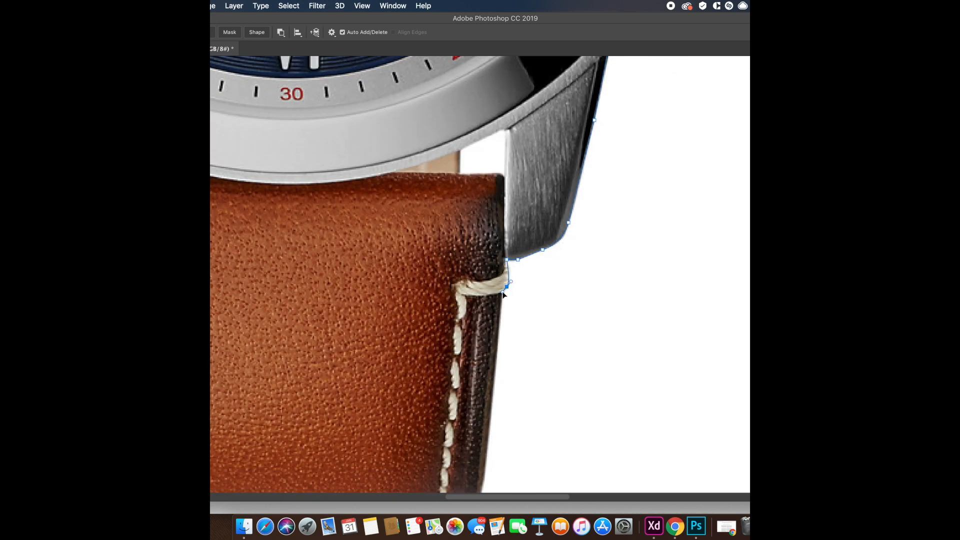
pyautogui.scroll(-5, 503, 308)
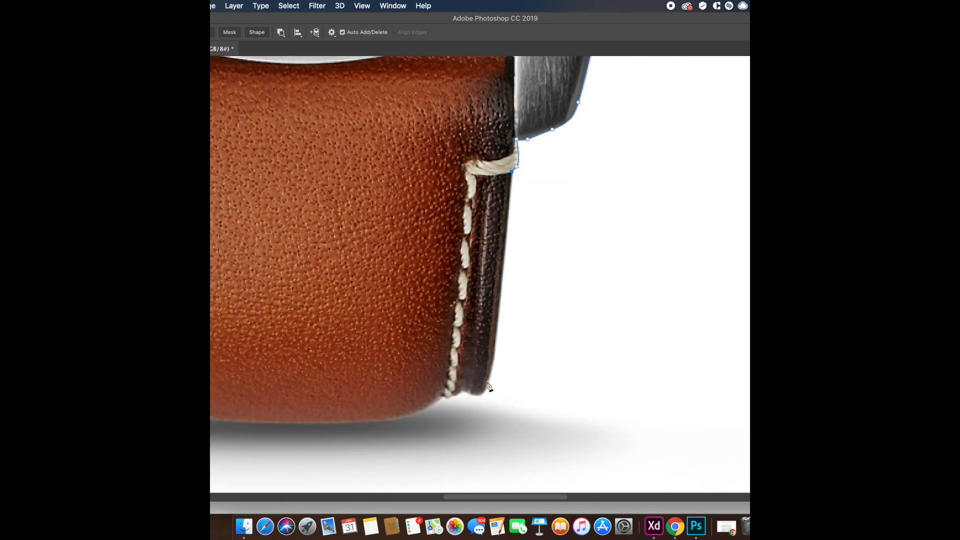
pyautogui.moveTo(493, 361); pyautogui.dragTo(488, 403)
pyautogui.click(486, 390)
# Step: Trace the lower strap's curved bottom edge above the shadow, from the right stitching to the bottom-left corner
pyautogui.moveTo(468, 392); pyautogui.dragTo(439, 393)
pyautogui.keyDown('alt'); pyautogui.click(457, 394); pyautogui.keyUp('alt')
pyautogui.keyDown('alt'); pyautogui.click(443, 396); pyautogui.keyUp('alt')
pyautogui.moveTo(429, 408); pyautogui.dragTo(557, 331)
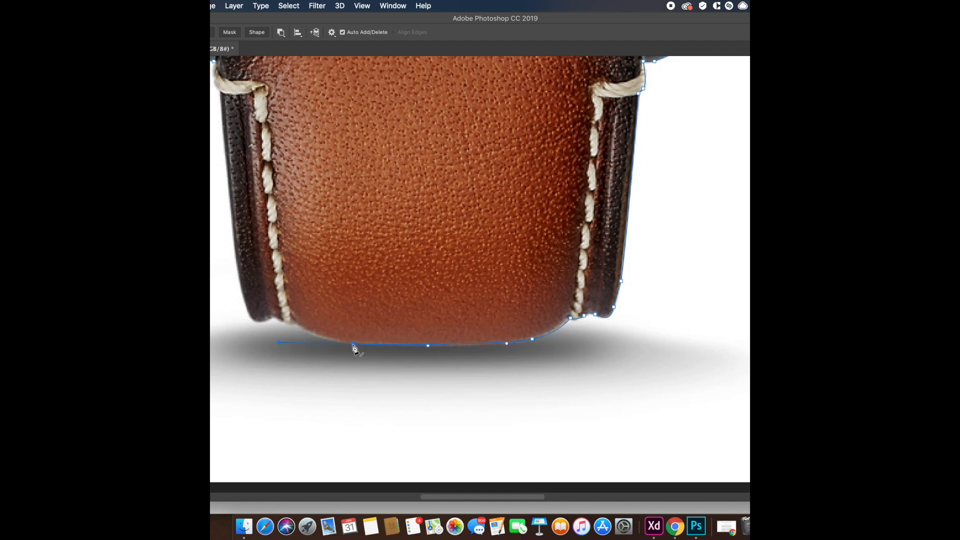
pyautogui.moveTo(295, 322); pyautogui.dragTo(264, 301)
pyautogui.click(260, 321)
# Step: Trace up the lower strap's left edge and around the stitching knot, and close the path at its starting anchor
pyautogui.scroll(3, 248, 312)
pyautogui.hscroll(-3, 248, 312)
pyautogui.moveTo(274, 151); pyautogui.dragTo(288, 329)
pyautogui.press('a')
pyautogui.press('p')
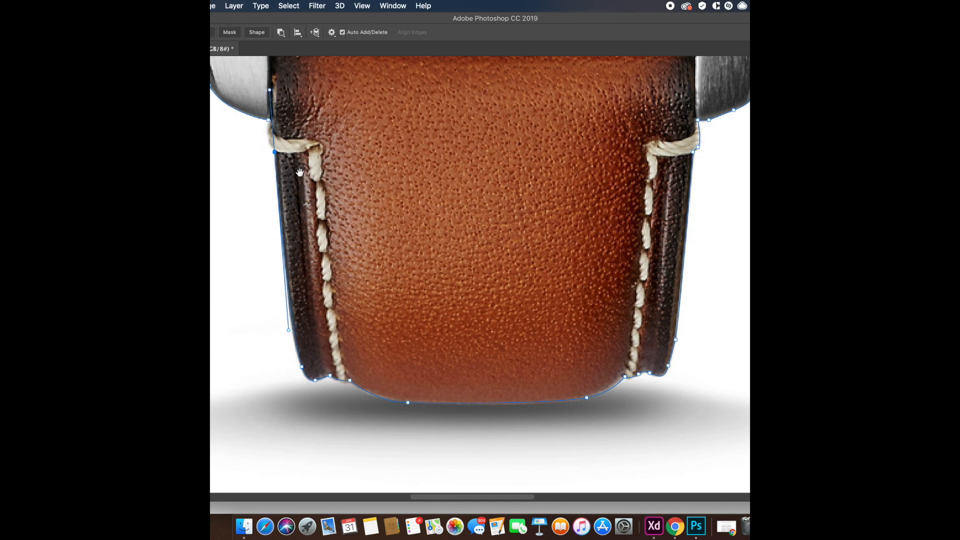
pyautogui.moveTo(300, 172); pyautogui.dragTo(447, 388)
pyautogui.moveTo(417, 350); pyautogui.dragTo(418, 343)
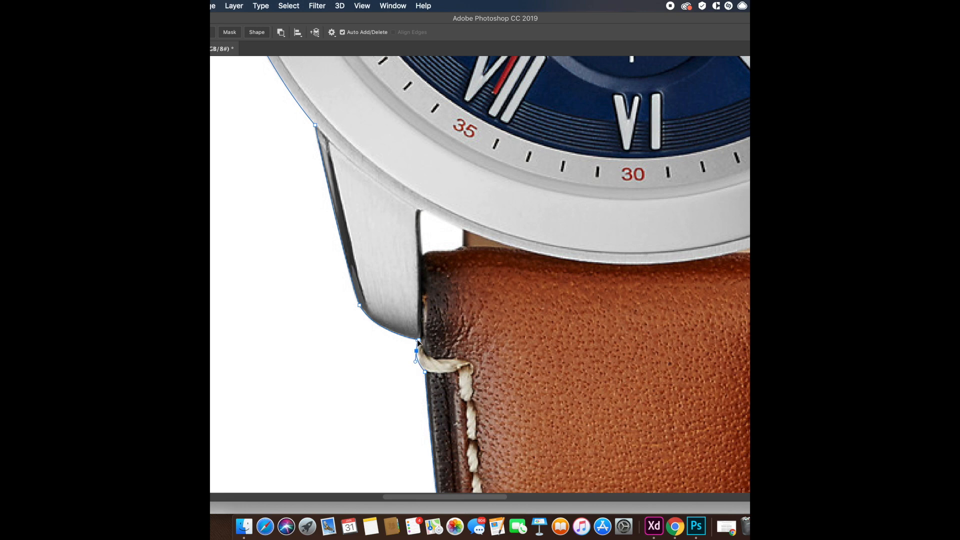
pyautogui.click(418, 340)
# Step: Convert the closed watch path into a selection
pyautogui.press('super+0')
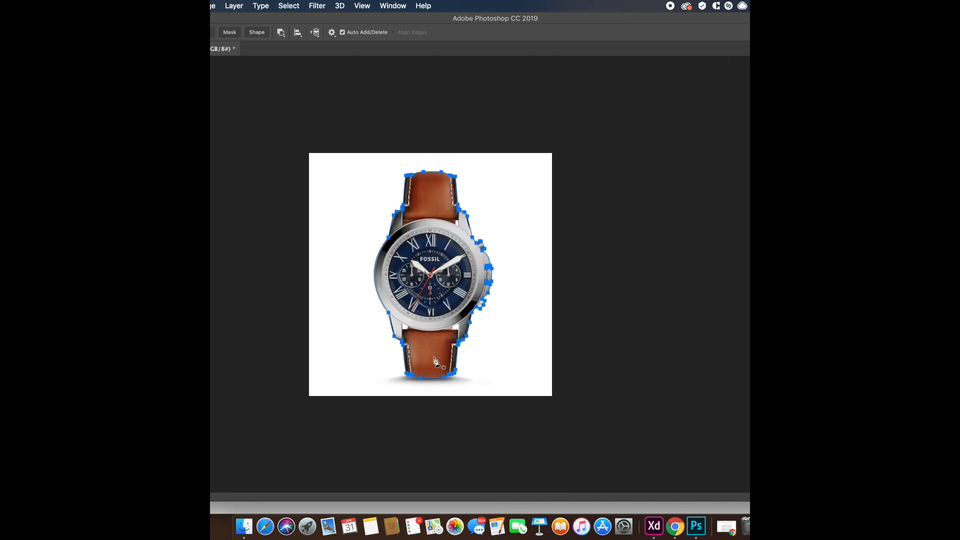
pyautogui.rightClick(433, 358)
pyautogui.click(467, 403)
pyautogui.click(545, 204)
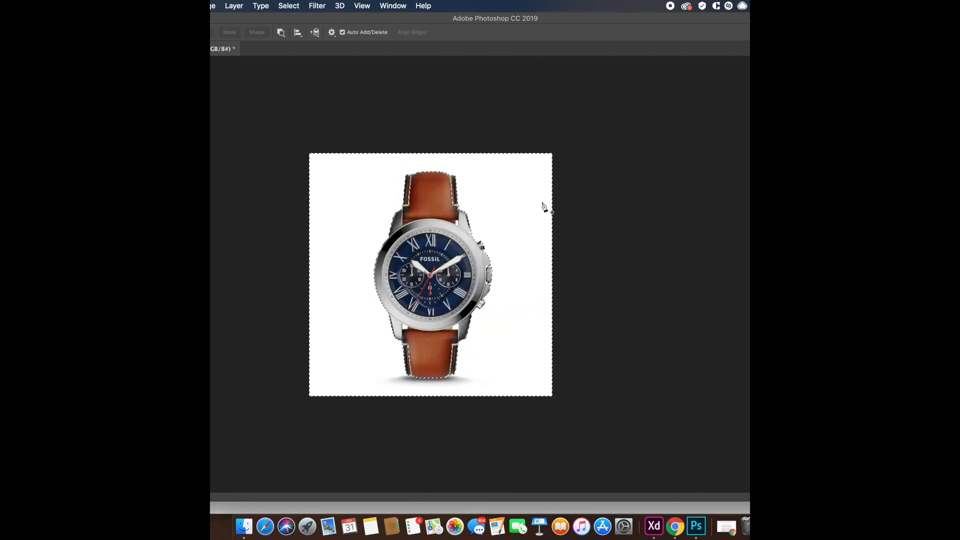
# Step: Try removing the background around the watch, check the lower strap's edges, and undo back to the path
pyautogui.press('super+j')
pyautogui.press('v')
pyautogui.click(787, 399)
pyautogui.scroll(10, 502, 359)
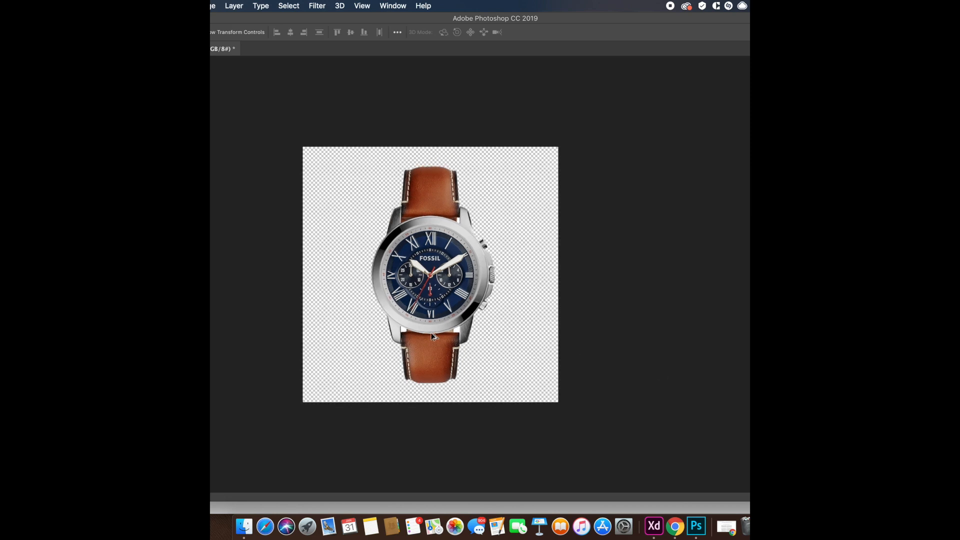
pyautogui.scroll(-5, 501, 358)
pyautogui.scroll(-5, 505, 275)
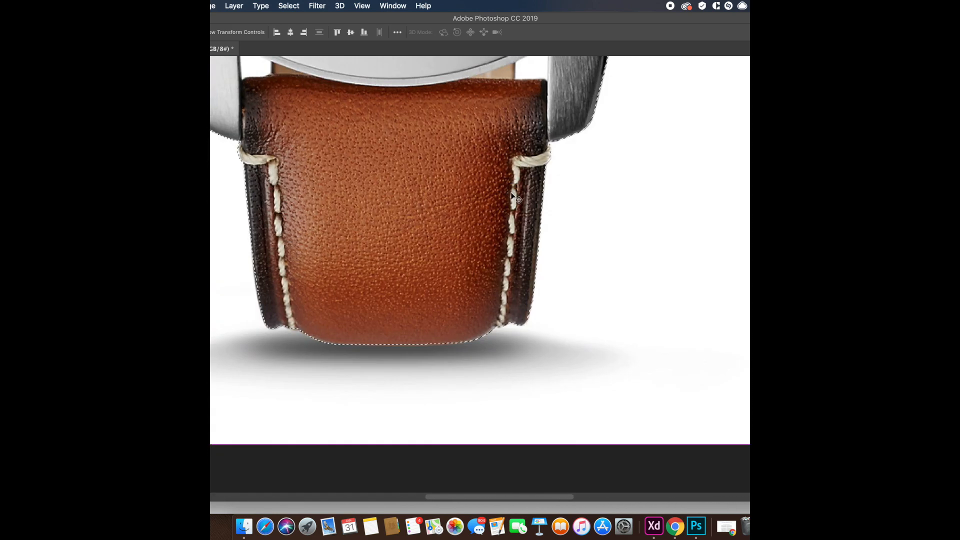
pyautogui.press('super+z')
# Step: Convert the watch path into a new anti-aliased selection with a 1-pixel feather radius and remove the background around the watch
pyautogui.press('p')
pyautogui.rightClick(356, 159)
pyautogui.click(397, 207)
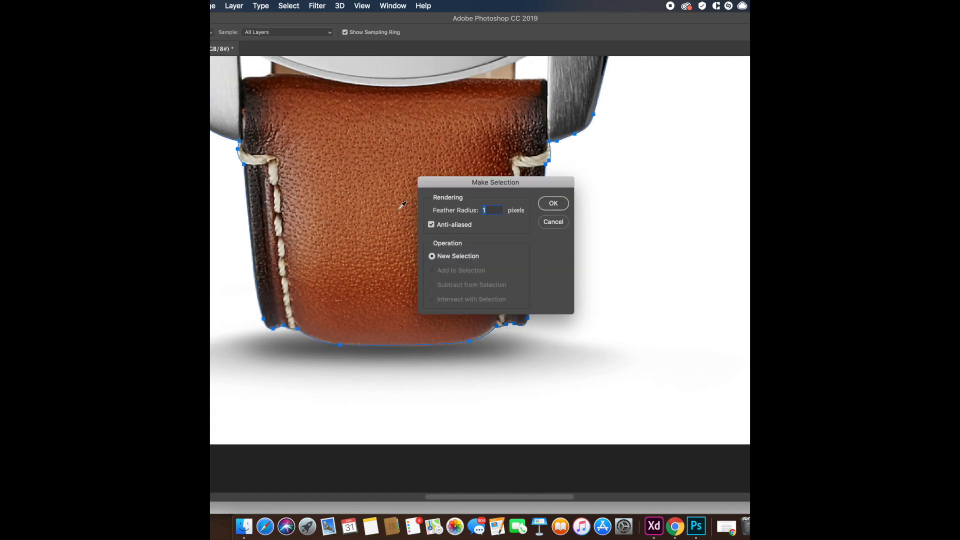
pyautogui.press('Return')
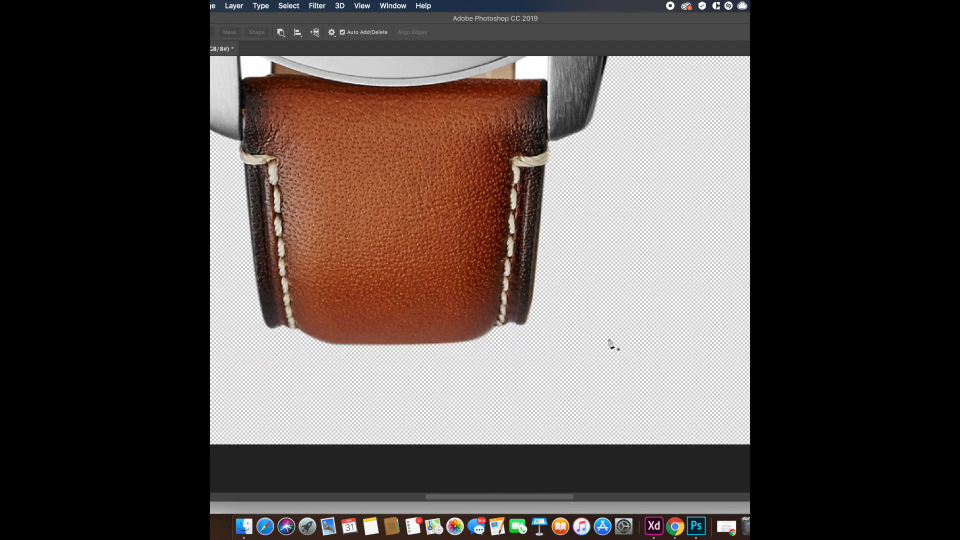
# Step: Enlarge the canvas evenly around the watch to about 2024 × 2024 px with the Crop tool, keeping the watch centred
pyautogui.press('v')
pyautogui.press('super+minus')
pyautogui.press('super+minus')
pyautogui.press('super+minus')
pyautogui.press('super+minus')
pyautogui.press('super+minus')
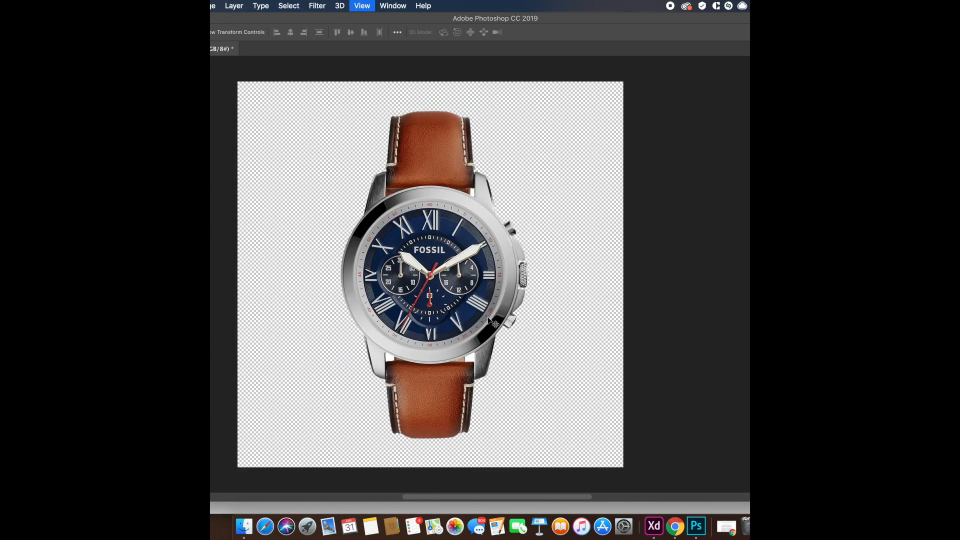
pyautogui.press('c')
pyautogui.moveTo(528, 180); pyautogui.dragTo(558, 154)
pyautogui.press('Return')
pyautogui.press('v')
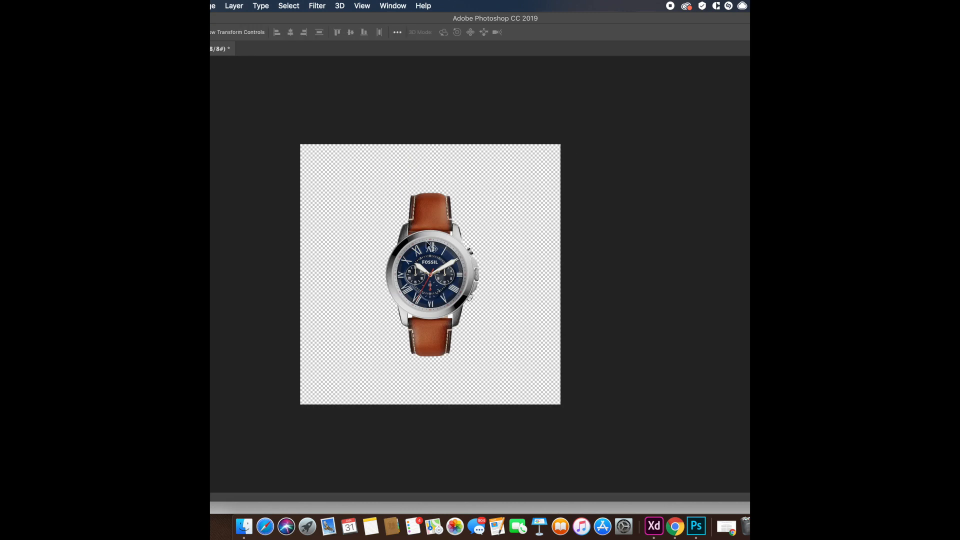
# Step: Place a copy of the watch with a black Color Overlay beneath the original, and add a white background fill behind both
pyautogui.click(507, 409)
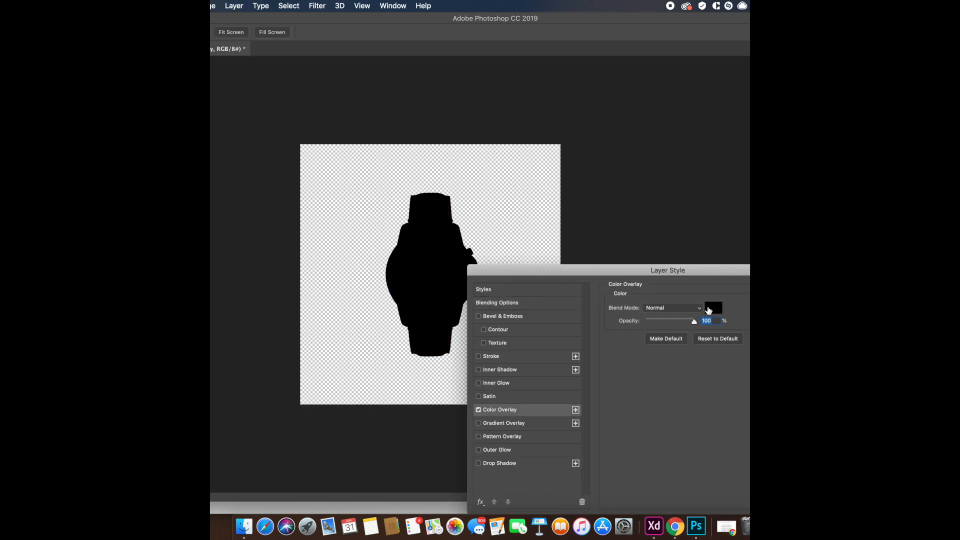
pyautogui.press('Return')
pyautogui.press('super+bracketleft')
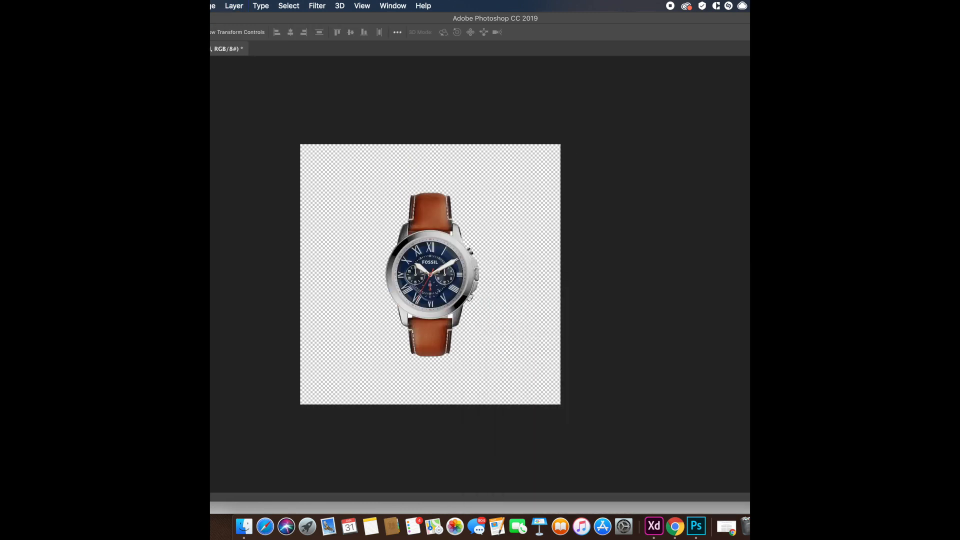
pyautogui.press('super+BackSpace')
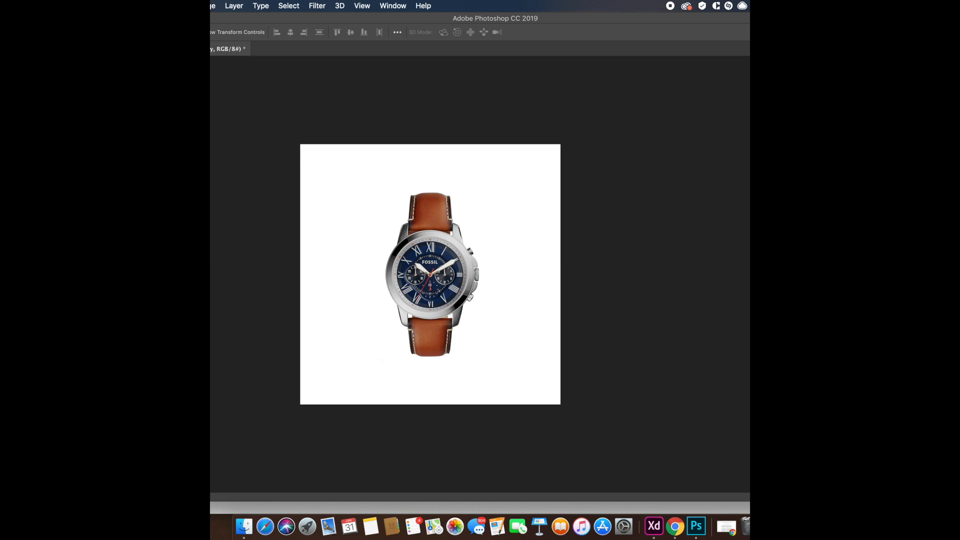
# Step: Convert the black watch silhouette to a smart object and apply a Gaussian Blur with a radius of about 101 pixels
pyautogui.rightClick(748, 240)
pyautogui.click(729, 206)
pyautogui.click(317, 5)
pyautogui.moveTo(322, 127)
pyautogui.click(482, 168)
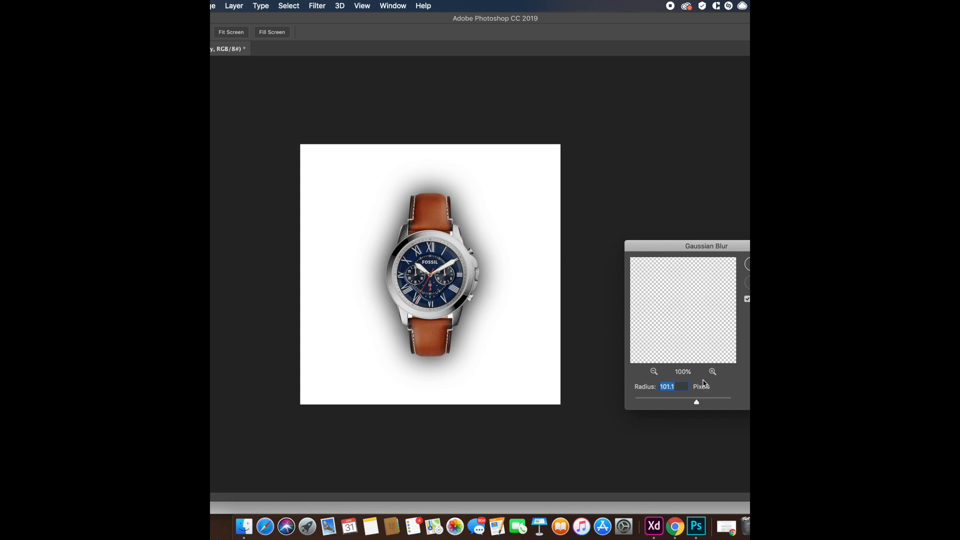
pyautogui.press('Return')
# Step: Shift the blurred shadow slightly downward beneath the watch and remove the white background fill
pyautogui.press('super+t')
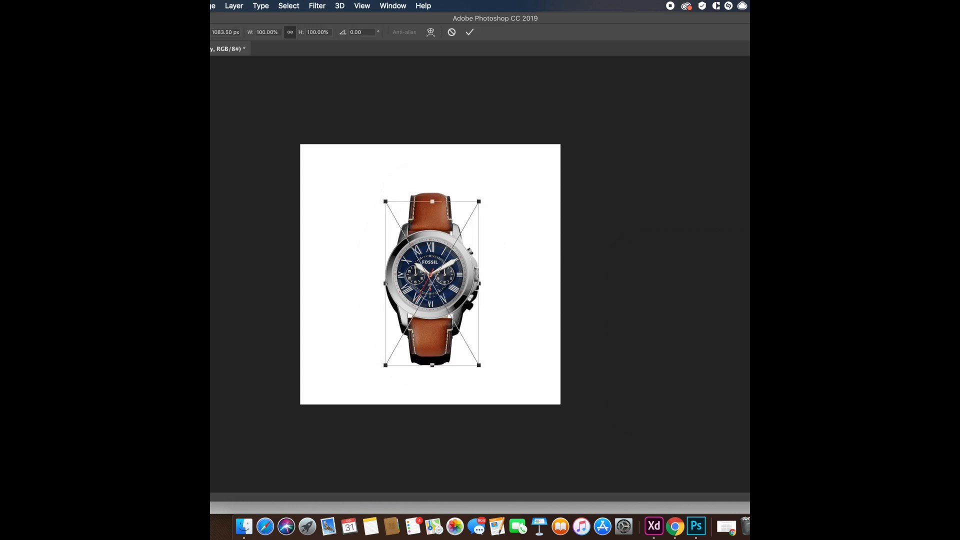
pyautogui.press('Return')
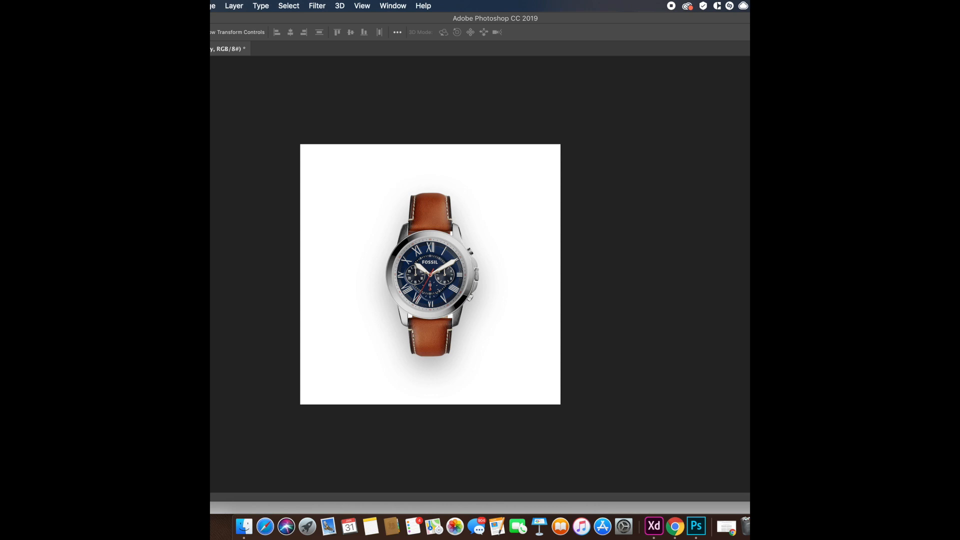
pyautogui.press('super+j')
pyautogui.press('Delete')
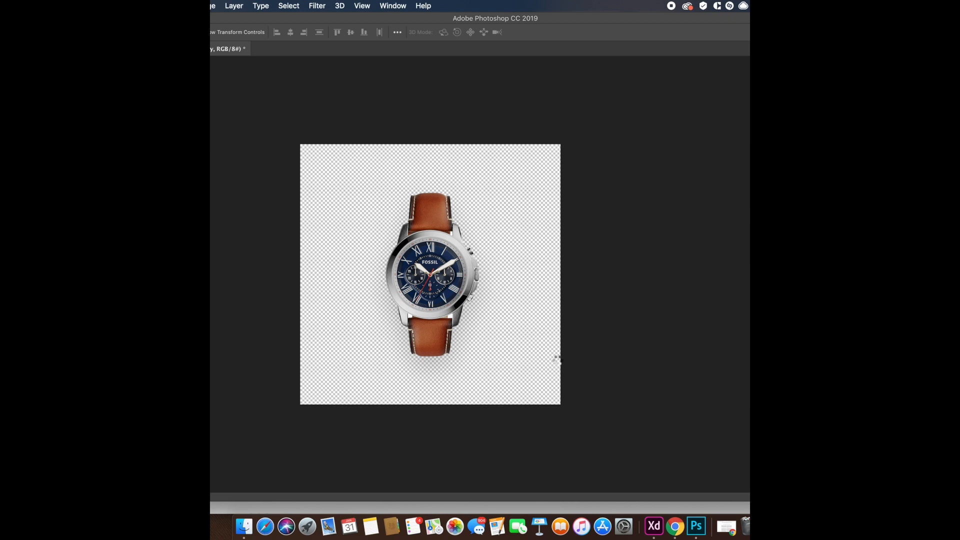
# Step: Export the watch and its shadow for web as a transparent PNG-24 named transperent_1.png in the Watch folder
pyautogui.press('alt+shift+super+s')
pyautogui.click(682, 138)
pyautogui.click(688, 163)
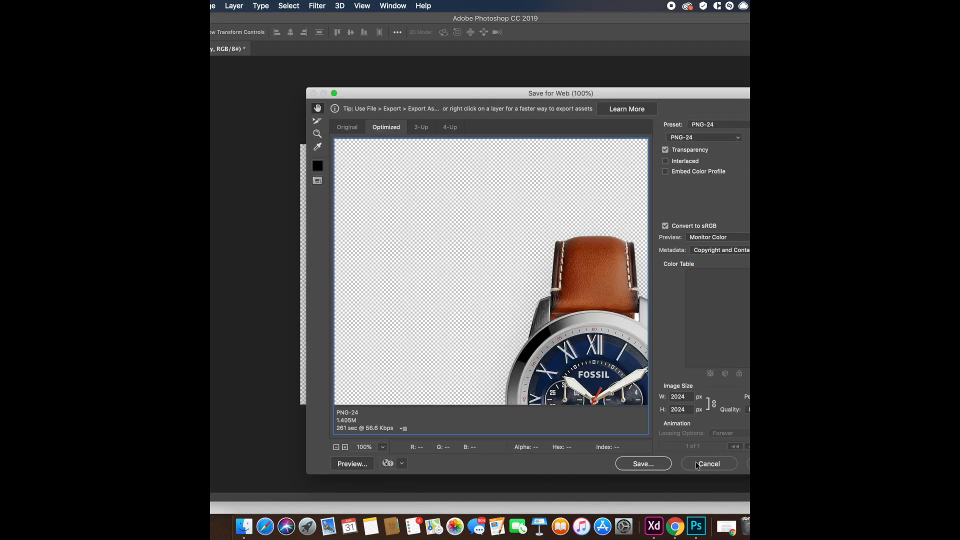
pyautogui.click(652, 464)
pyautogui.write('transperent_')
pyautogui.press('Return')
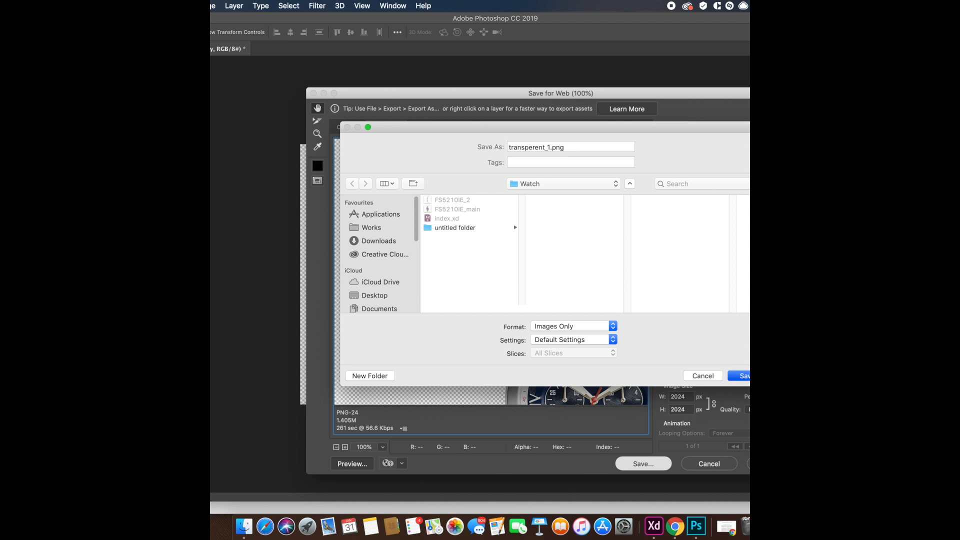
# Step: Switch to the index design in Adobe XD and preview the exported transperent_1.png in Finder
pyautogui.click(653, 526)
pyautogui.click(412, 236)
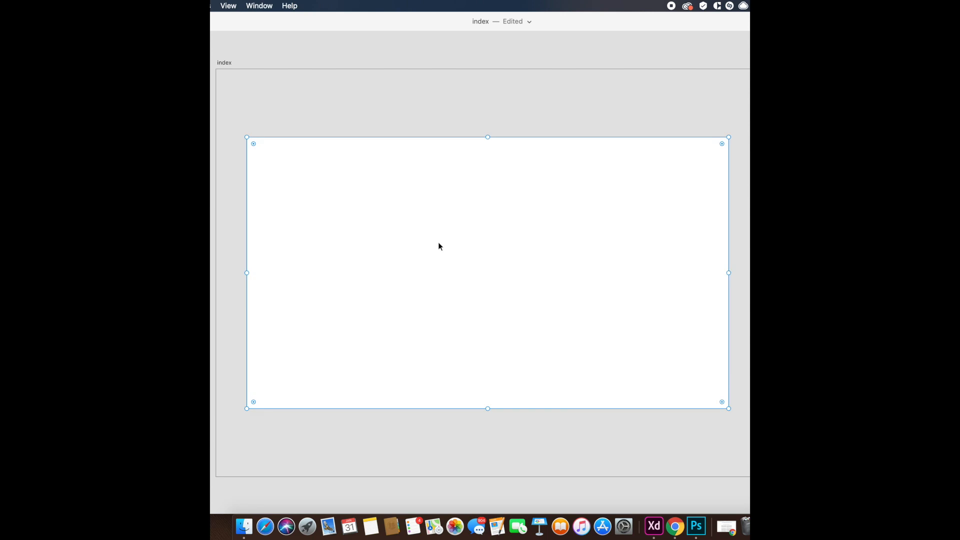
pyautogui.click(244, 526)
pyautogui.click(460, 283)
pyautogui.press('space')
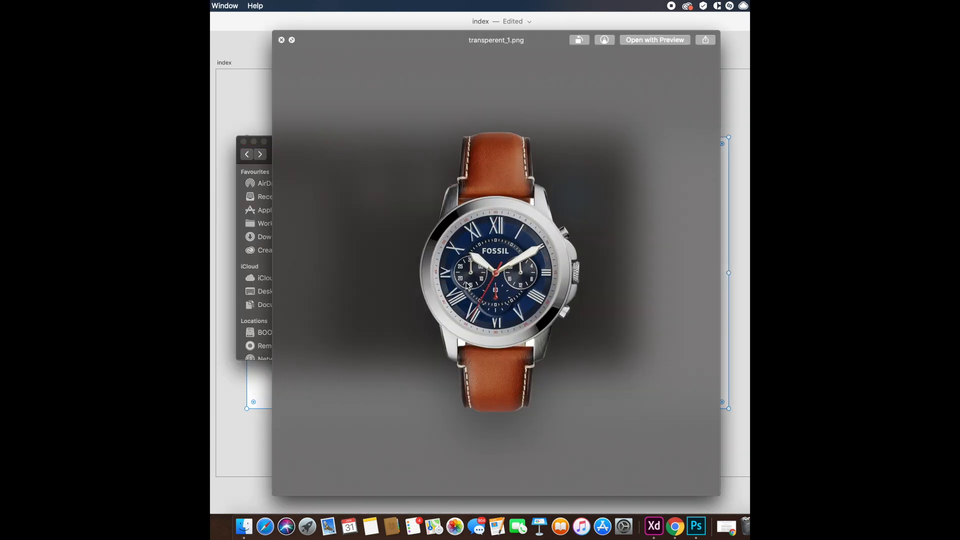
pyautogui.press('space')
pyautogui.click(708, 494)
# Step: Return to Photoshop and delete the white gaps between the watch's lugs and straps using the Magic Wand with a tolerance of 20
pyautogui.click(696, 526)
pyautogui.scroll(10, 455, 214)
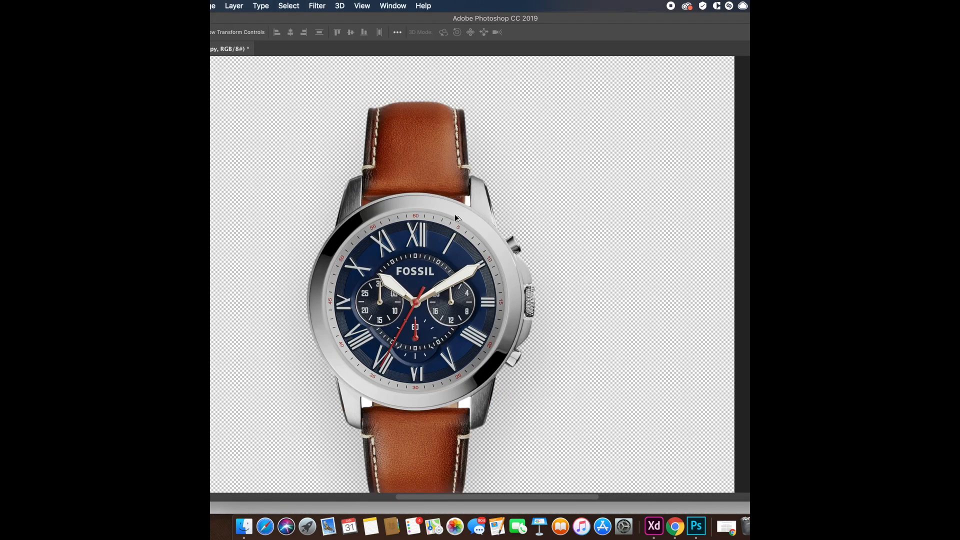
pyautogui.press('w')
pyautogui.scroll(-10, 482, 250)
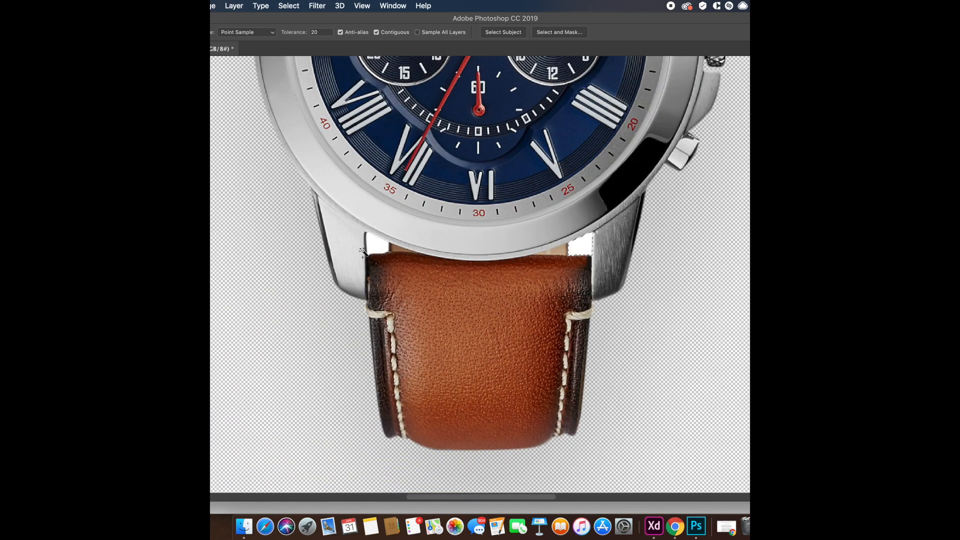
pyautogui.scroll(10, 520, 287)
pyautogui.press('f')
pyautogui.press('Return')
pyautogui.press('Return')
pyautogui.press('Delete')
pyautogui.press('super+d')
pyautogui.press('v')
pyautogui.press('super+0')
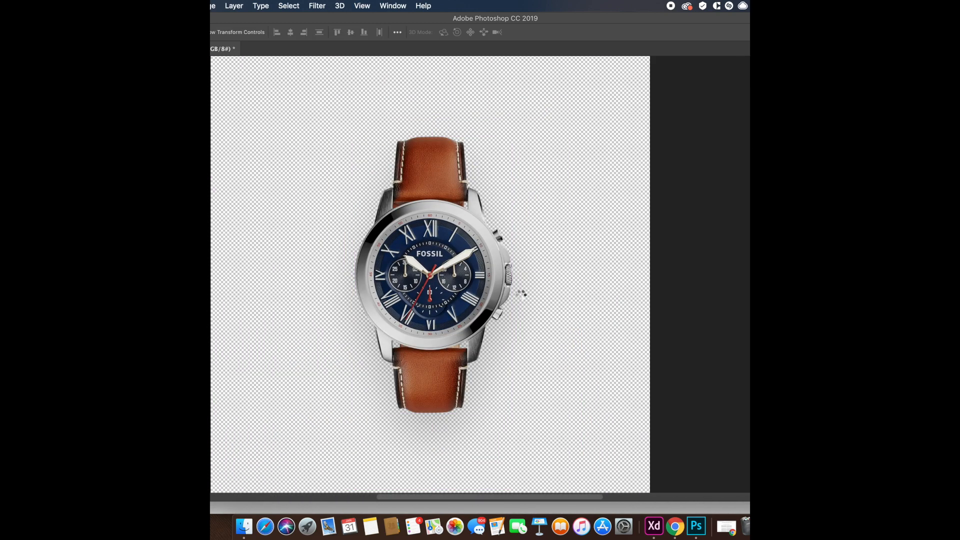
# Step: Export the corrected watch again as a PNG-24, overwriting transperent_1.png in the Watch folder
pyautogui.press('super+alt+shift+s')
pyautogui.click(641, 463)
pyautogui.click(486, 220)
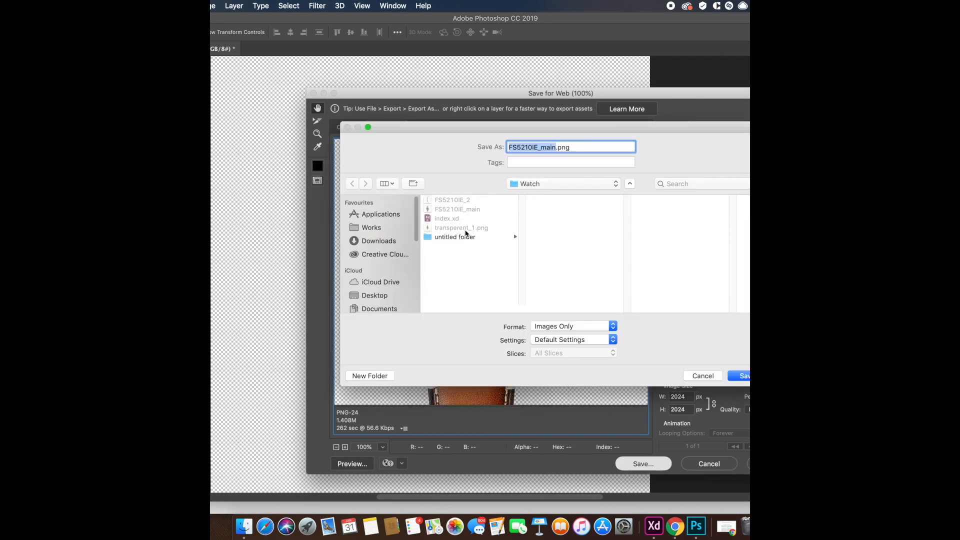
pyautogui.press('Return')
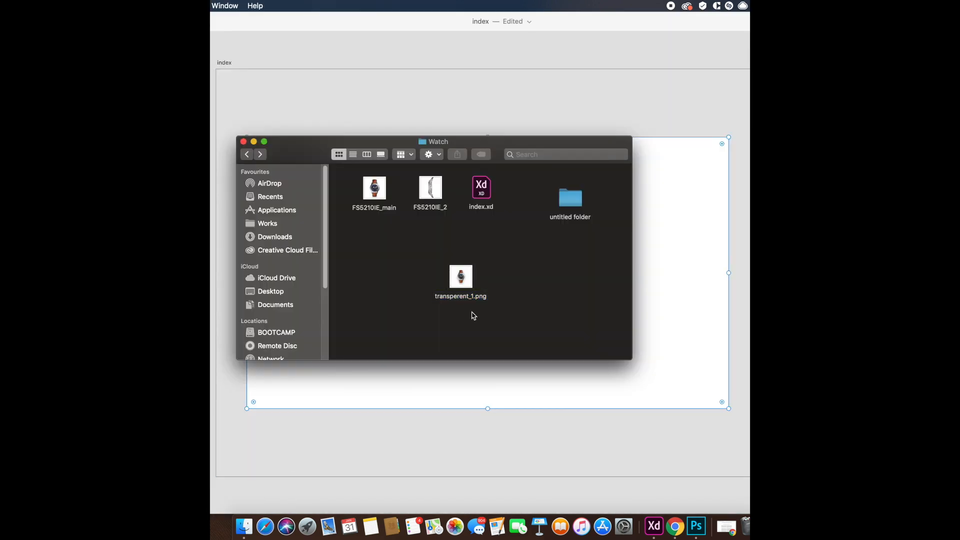
# Step: Preview transperent_1.png in Finder and copy it onto the index artboard in Adobe XD
pyautogui.press('space')
pyautogui.press('space')
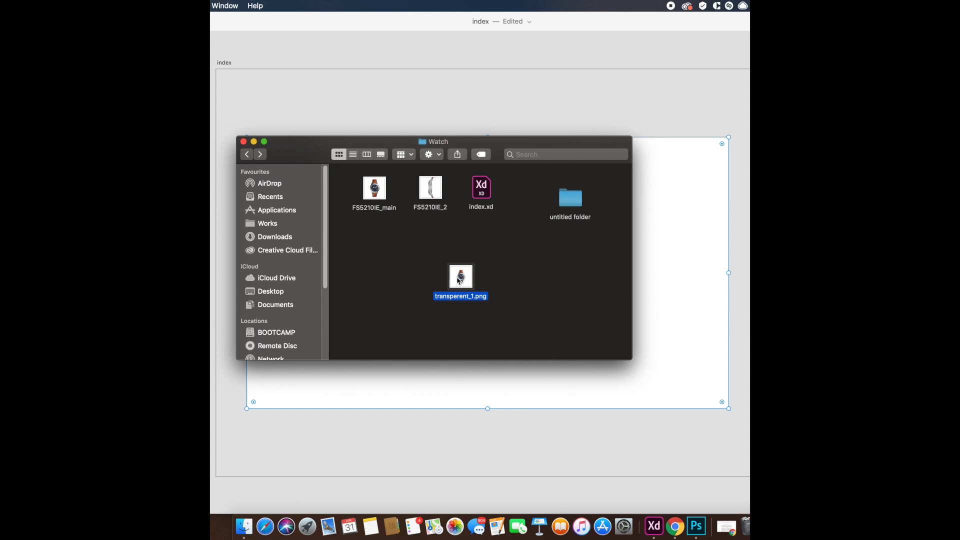
pyautogui.press('super+c')
pyautogui.press('super+Tab')
pyautogui.press('super+v')
pyautogui.scroll(-5, 500, 237)
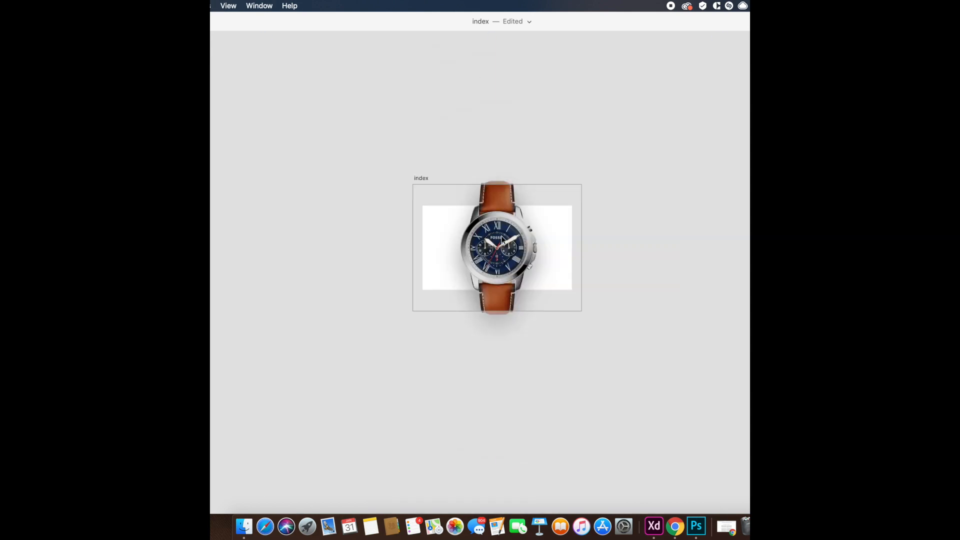
# Step: Scale the pasted watch image down to fit over the white rectangle and position it slightly right of the rectangle's centre
pyautogui.moveTo(392, 142); pyautogui.dragTo(447, 186)
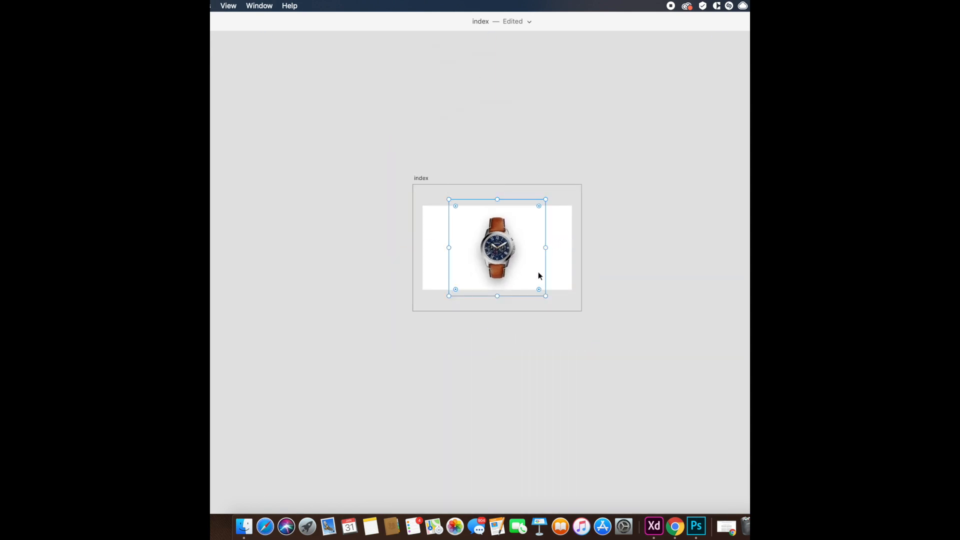
pyautogui.scroll(3, 523, 257)
pyautogui.press('super+1')
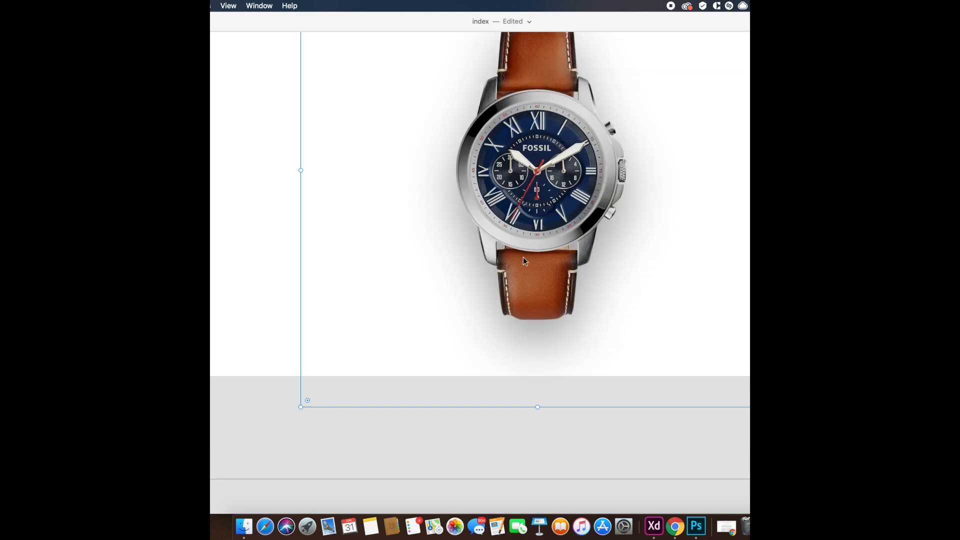
pyautogui.press('super+0')
# Step: Fill the white rectangle with a linear gradient running diagonally from its lower-left corner to its upper-right corner
pyautogui.click(337, 306)
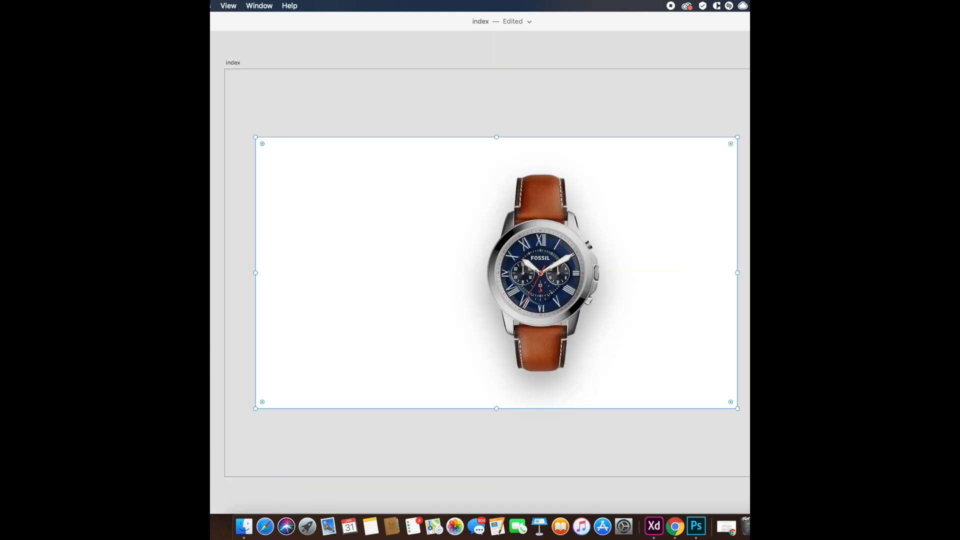
pyautogui.click(748, 255)
pyautogui.click(718, 195)
pyautogui.click(717, 203)
pyautogui.moveTo(495, 408); pyautogui.dragTo(256, 407)
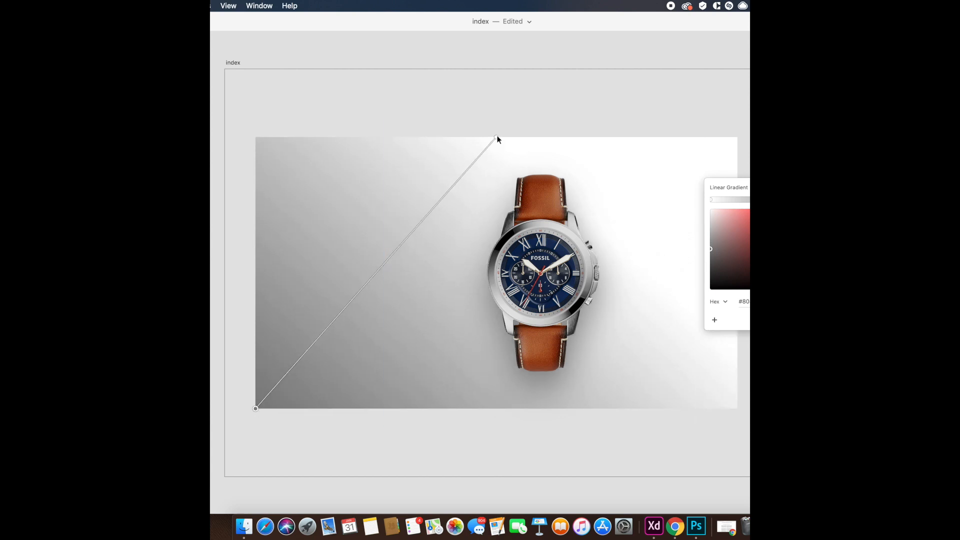
pyautogui.moveTo(496, 137); pyautogui.dragTo(737, 137)
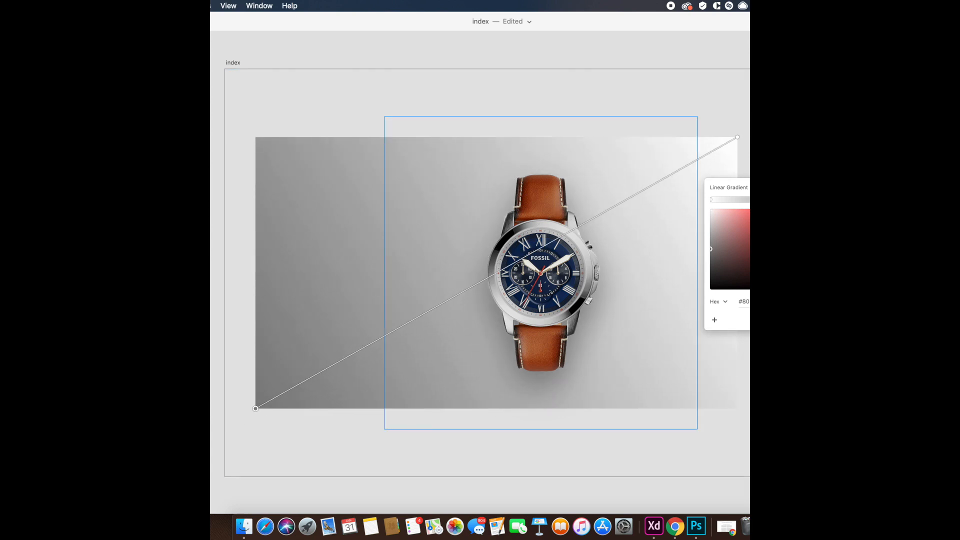
# Step: Colour the gradient's lower-left stop bright orange-red and its upper-right stop light yellow-orange
pyautogui.moveTo(799, 288); pyautogui.dragTo(800, 286)
pyautogui.moveTo(764, 220); pyautogui.dragTo(789, 210)
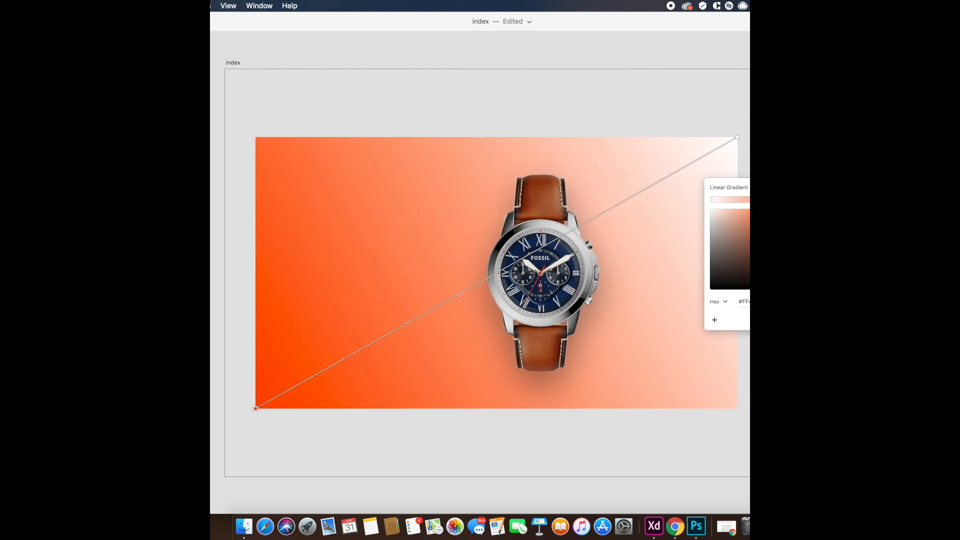
pyautogui.click(709, 200)
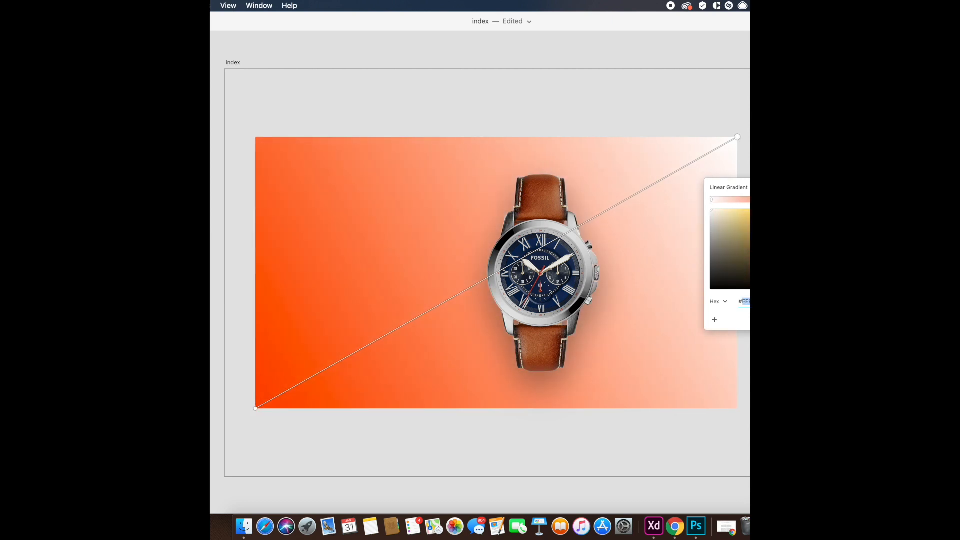
pyautogui.moveTo(767, 251); pyautogui.dragTo(762, 210)
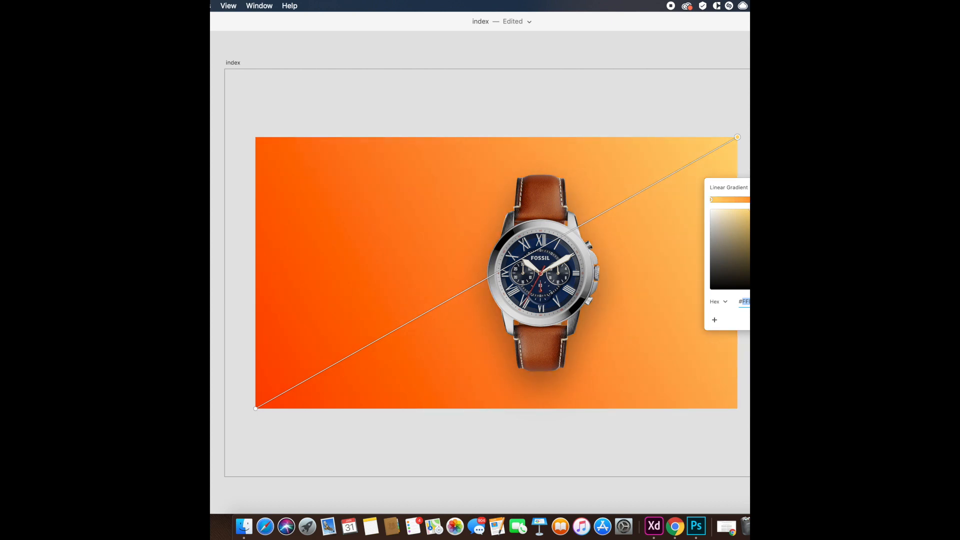
# Step: Adjust the colour of the gradient's upper-right stop to golden yellow
pyautogui.click(798, 279)
pyautogui.moveTo(758, 219); pyautogui.dragTo(745, 197)
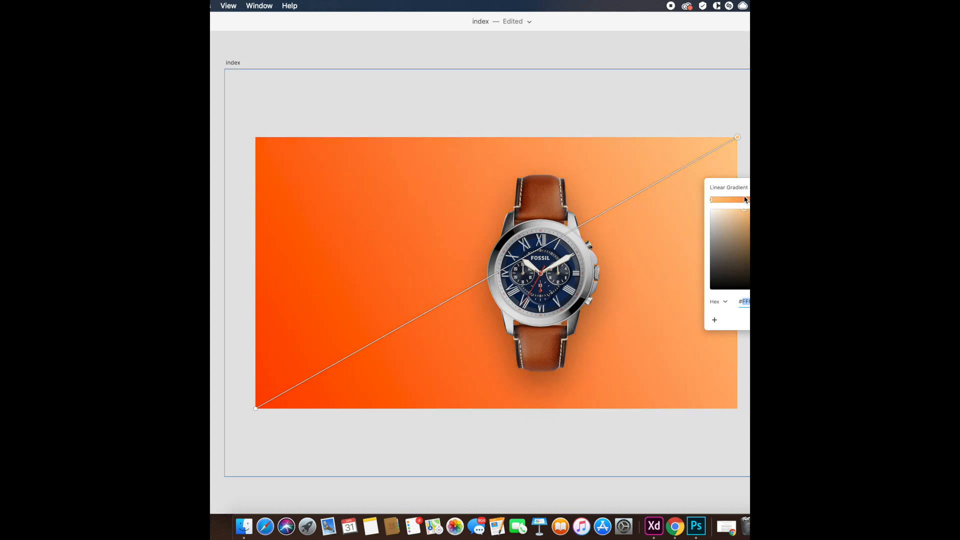
pyautogui.click(516, 442)
pyautogui.click(386, 322)
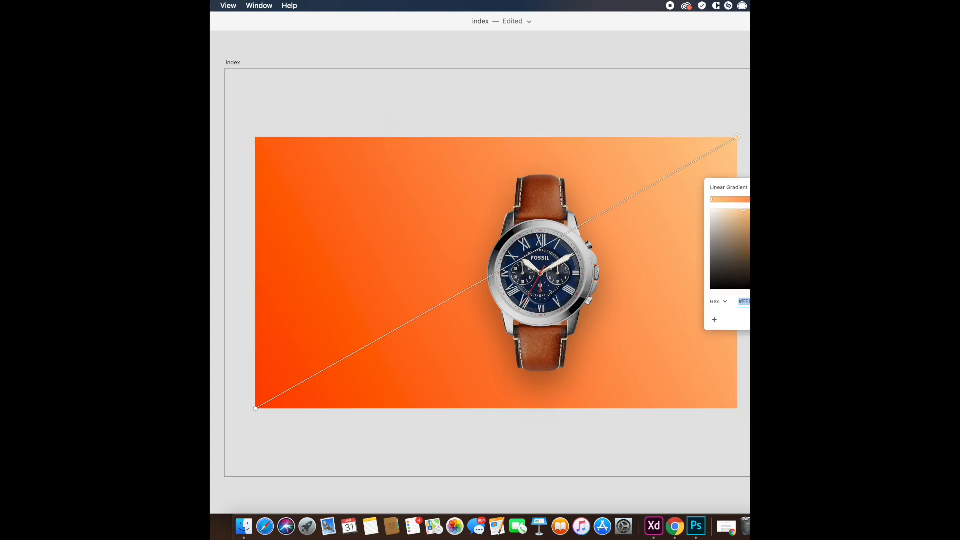
pyautogui.moveTo(798, 282); pyautogui.dragTo(798, 279)
pyautogui.moveTo(765, 227); pyautogui.dragTo(771, 209)
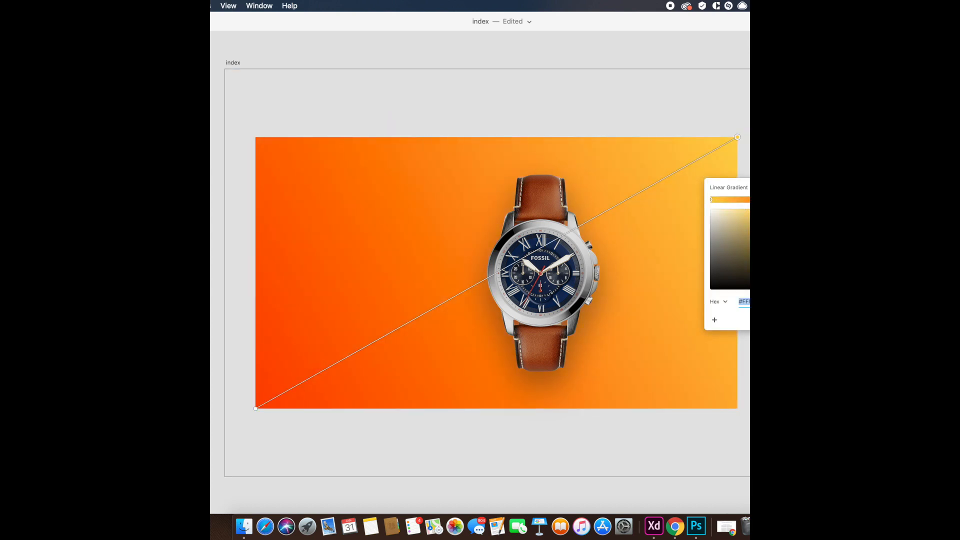
pyautogui.click(563, 450)
pyautogui.click(327, 191)
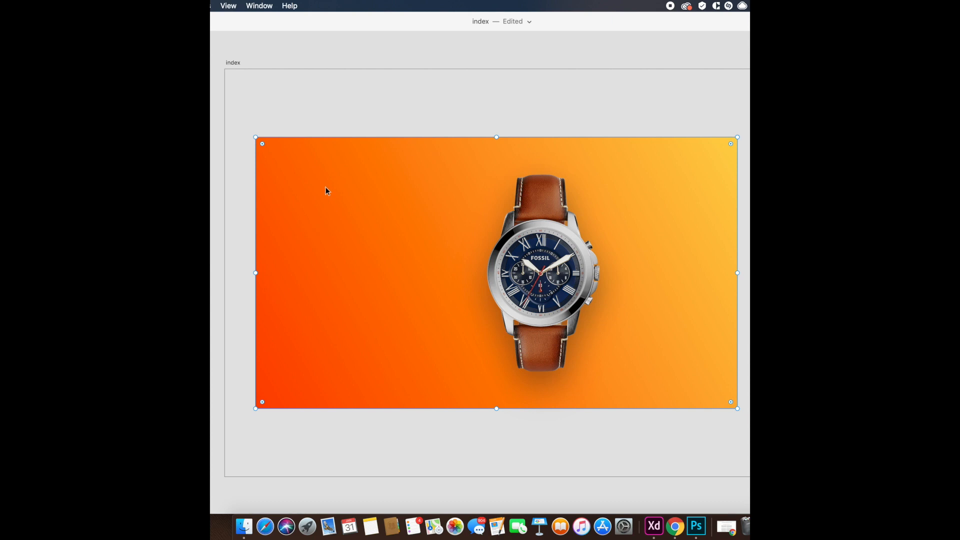
# Step: Draw a borderless white circle behind the watch and align the watch horizontally with the circle's centre
pyautogui.moveTo(449, 155); pyautogui.dragTo(669, 375)
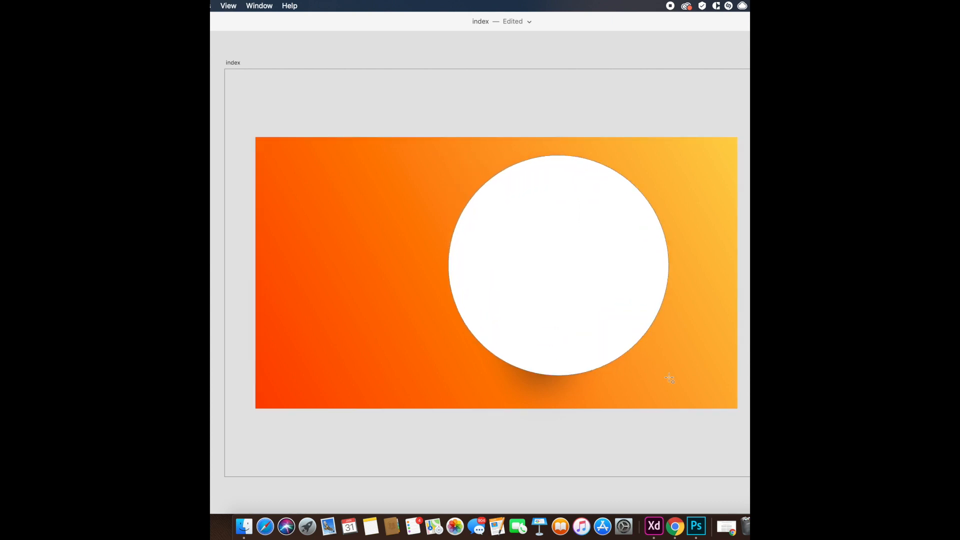
pyautogui.moveTo(575, 279); pyautogui.dragTo(571, 289)
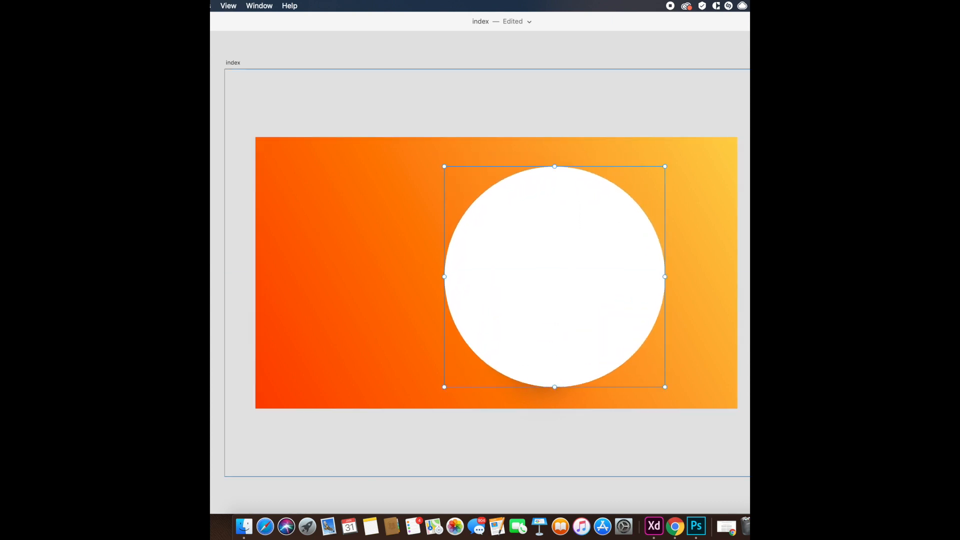
pyautogui.press('super+bracketleft')
pyautogui.moveTo(537, 258); pyautogui.dragTo(552, 260)
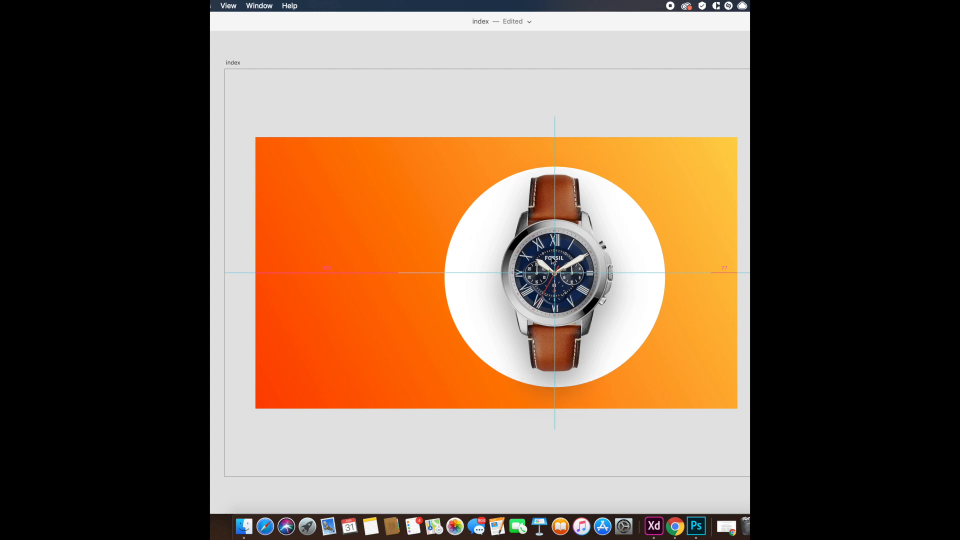
# Step: Shrink the white circle to about the watch's height and centre both on the same point
pyautogui.click(471, 246)
pyautogui.moveTo(444, 166); pyautogui.dragTo(452, 174)
pyautogui.moveTo(492, 226); pyautogui.dragTo(492, 222)
pyautogui.click(561, 226)
pyautogui.moveTo(399, 116); pyautogui.dragTo(385, 111)
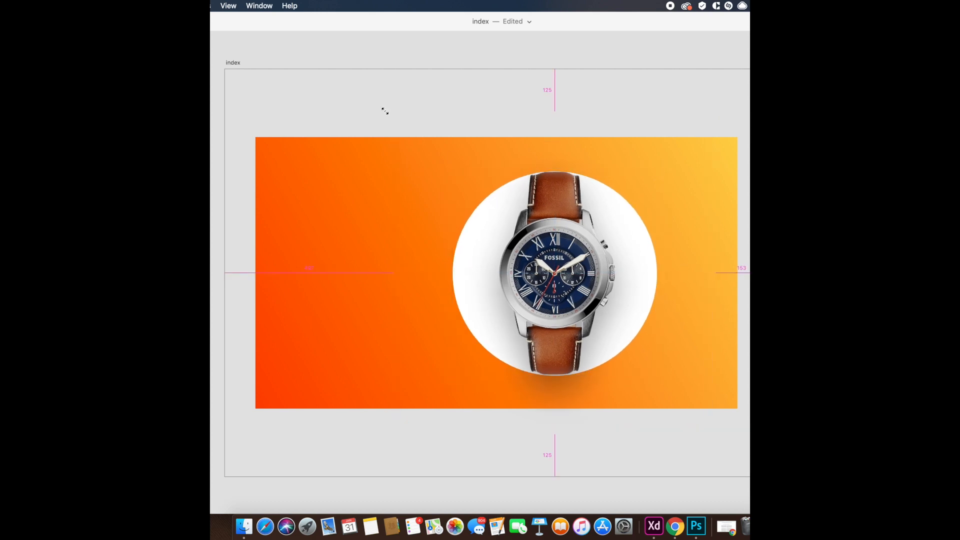
# Step: Duplicate the white circle behind the watch, enlarge the copy concentrically beyond the banner's height, and set its opacity to 50%
pyautogui.click(469, 234)
pyautogui.press('shift+super+bracketright')
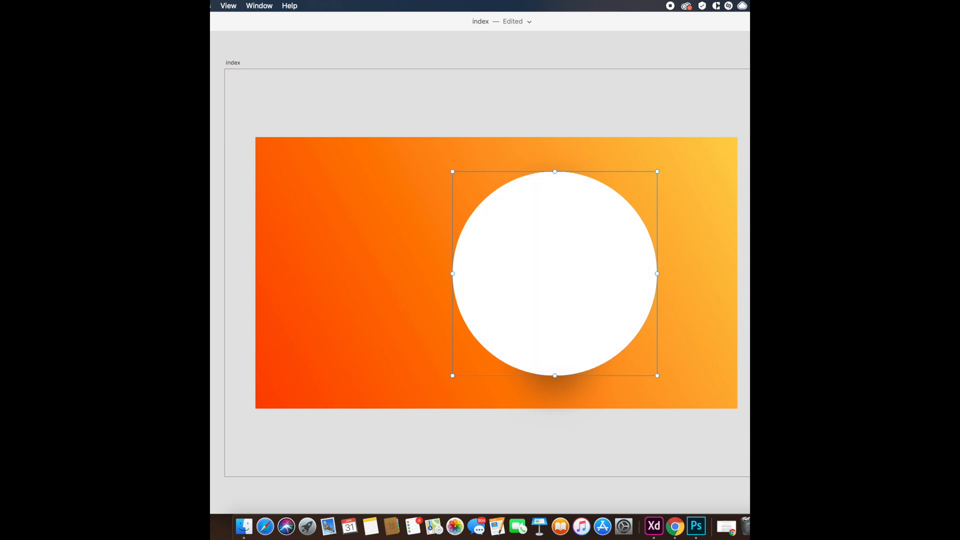
pyautogui.press('super+bracketleft')
pyautogui.moveTo(452, 171); pyautogui.dragTo(371, 116)
pyautogui.press('5')
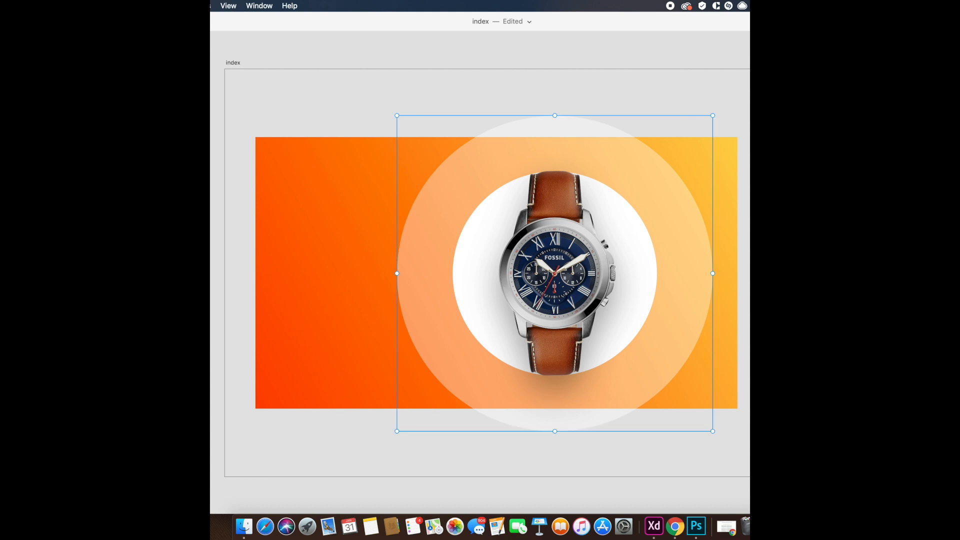
# Step: Duplicate the translucent circle, enlarge one copy concentrically as an outer ring, and slightly shrink the middle circle
pyautogui.moveTo(396, 432); pyautogui.dragTo(297, 499)
pyautogui.press('7')
pyautogui.press('super+d')
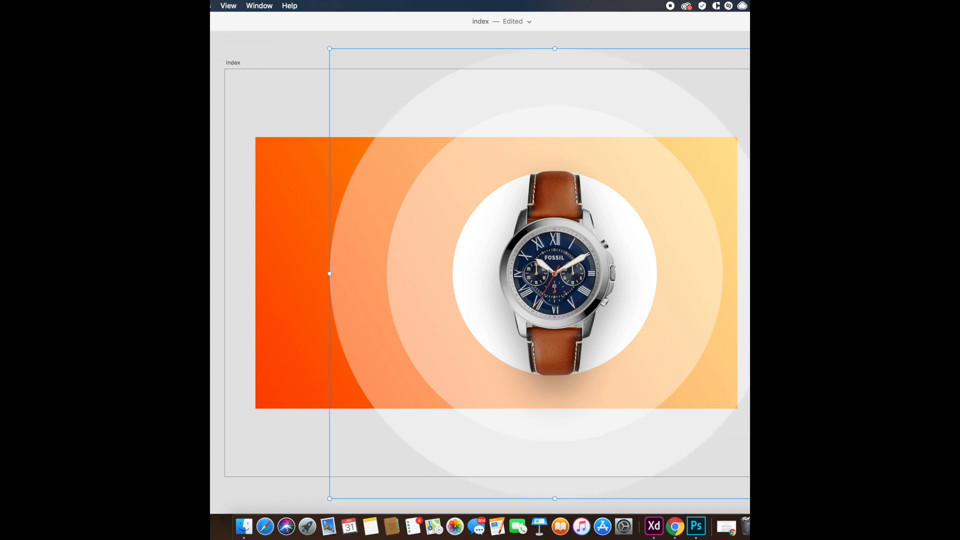
pyautogui.click(389, 265)
pyautogui.moveTo(387, 105); pyautogui.dragTo(394, 112)
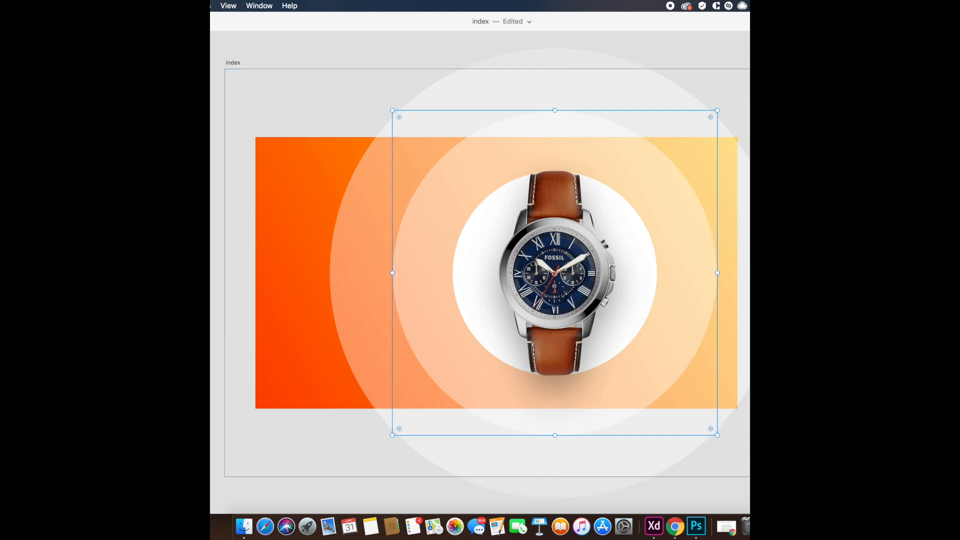
# Step: Move the watch and its three circles together slightly to the right
pyautogui.hotkey('shift', 'Right')
pyautogui.hotkey('shift', 'Right')
pyautogui.hotkey('shift', 'Right')
pyautogui.hotkey('shift', 'Right')
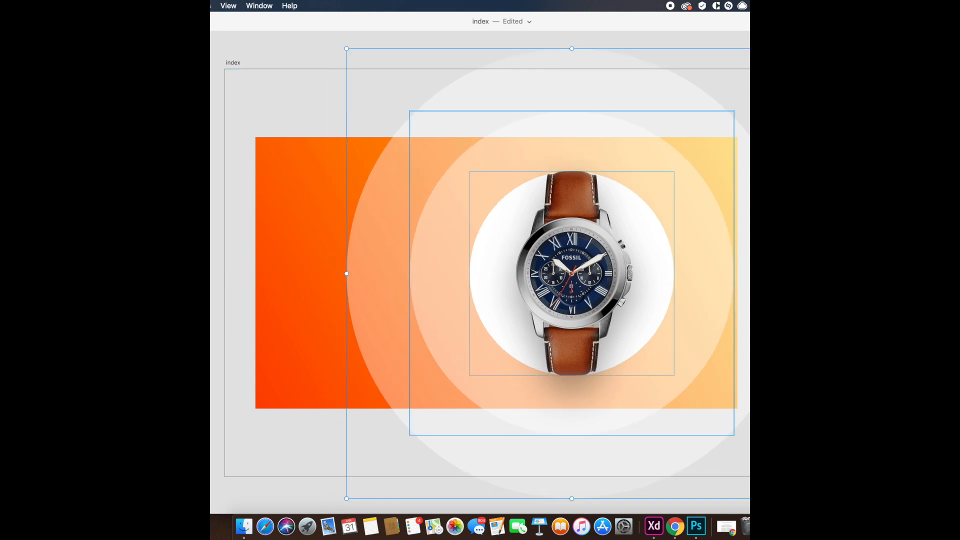
# Step: Set the outer circle's opacity to 20% and the middle circle's opacity to 10%
pyautogui.click(396, 263)
pyautogui.press('2')
pyautogui.click(434, 260)
pyautogui.moveTo(615, 219); pyautogui.dragTo(589, 219)
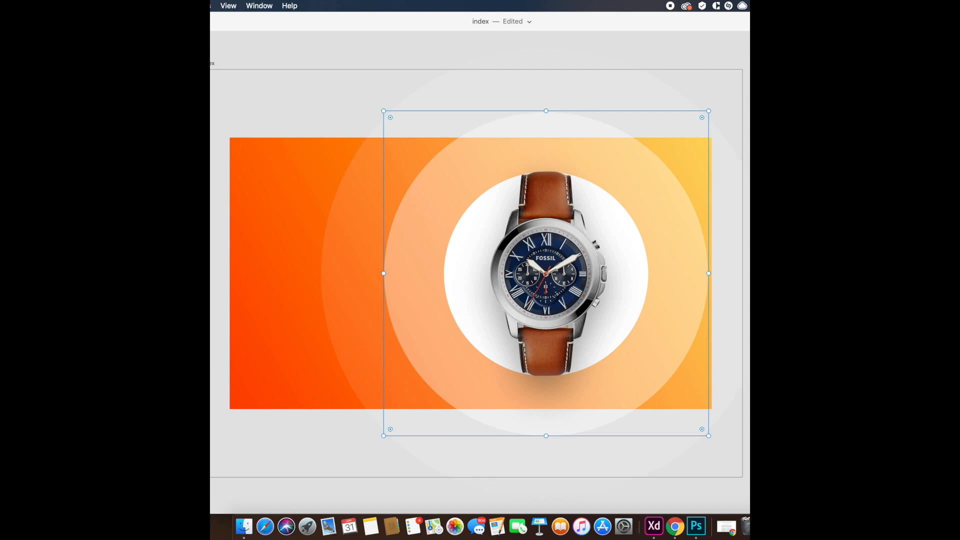
pyautogui.press('2')
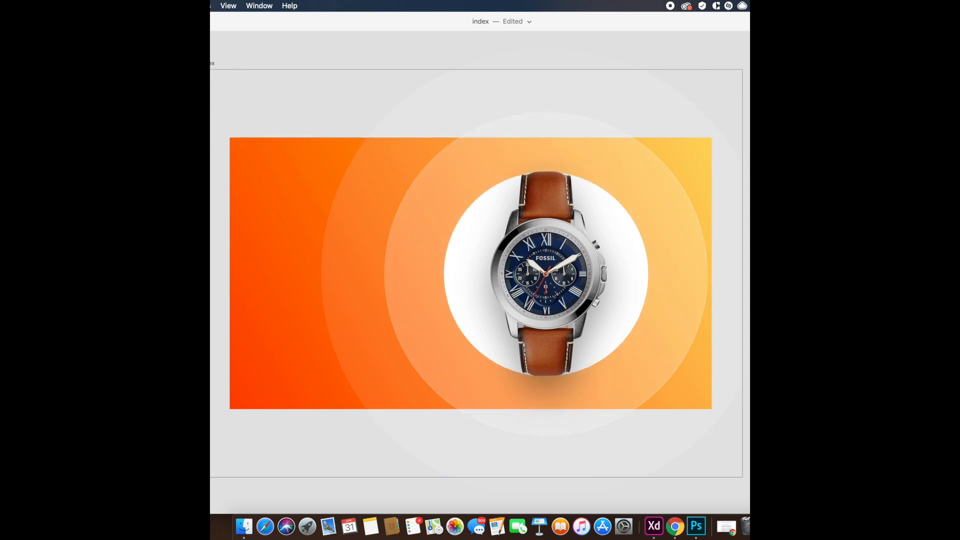
pyautogui.press('1')
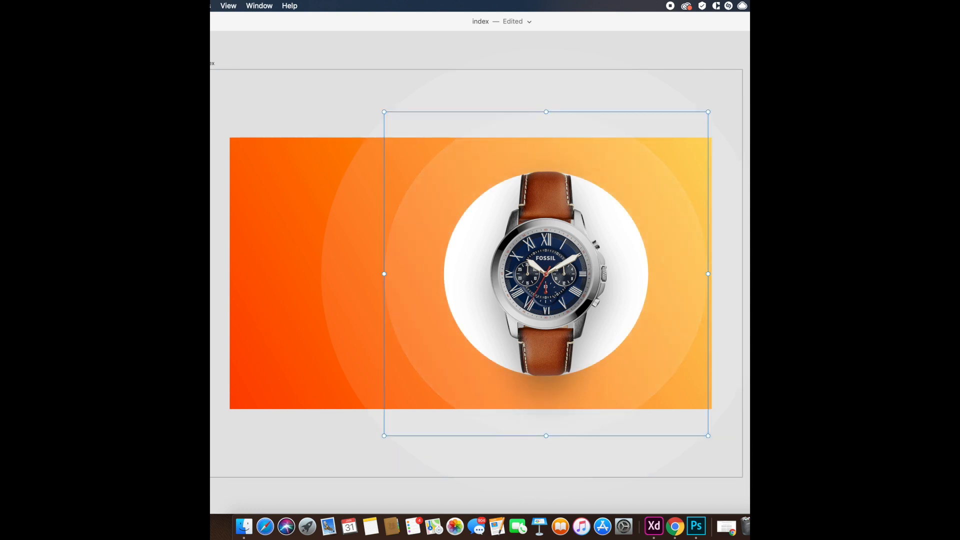
# Step: Set the inner circle's opacity to 20% and shrink it slightly around the watch
pyautogui.click(470, 280)
pyautogui.press('2')
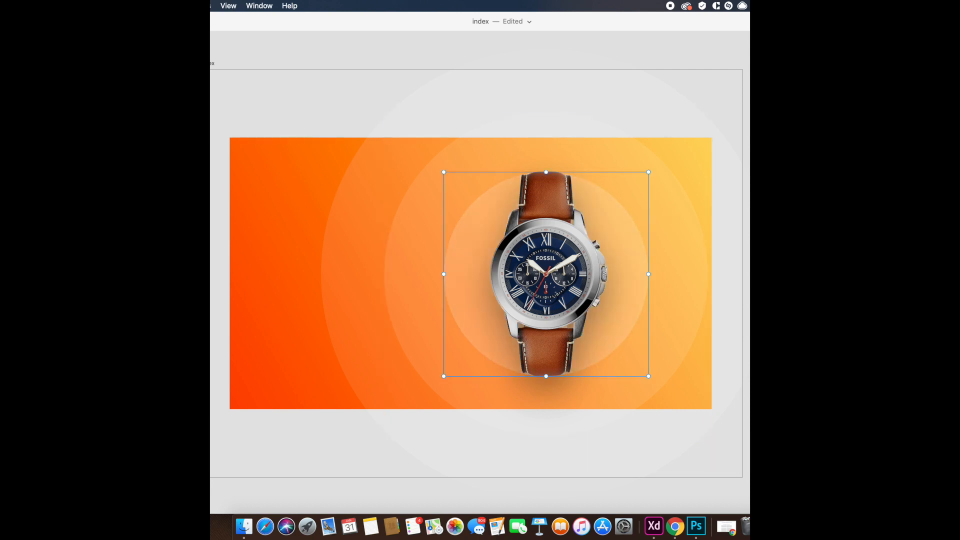
pyautogui.moveTo(444, 172); pyautogui.dragTo(440, 173)
pyautogui.click(562, 462)
pyautogui.moveTo(590, 389); pyautogui.dragTo(570, 405)
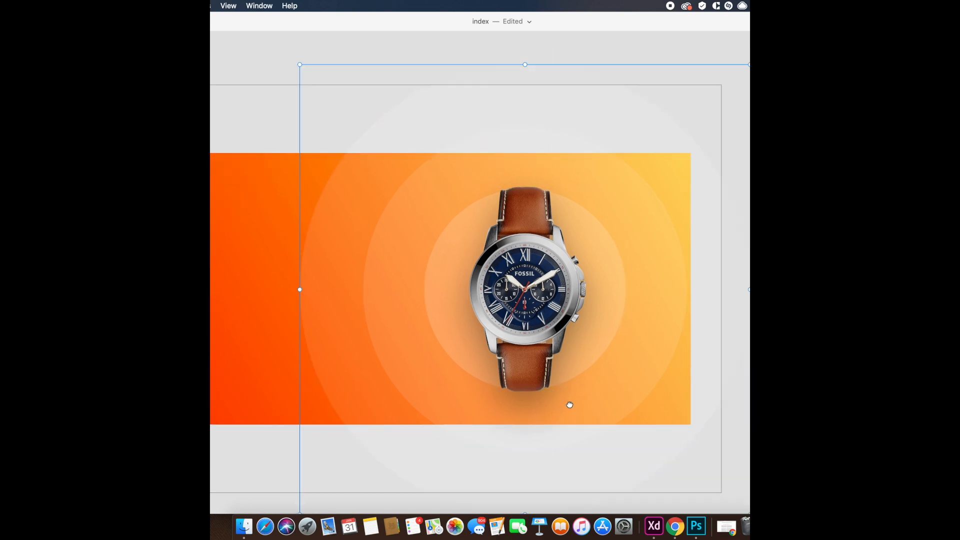
# Step: Switch to Photoshop and export the shadowed watch for the web as a PNG-24, overwriting transperent_1.png in the Watch folder
pyautogui.click(696, 526)
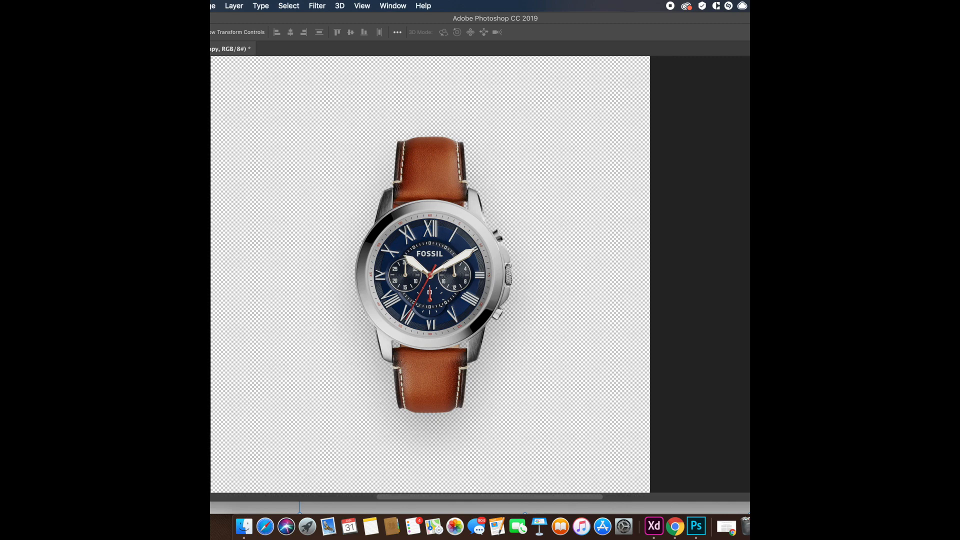
pyautogui.press('super+alt+shift+s')
pyautogui.press('Return')
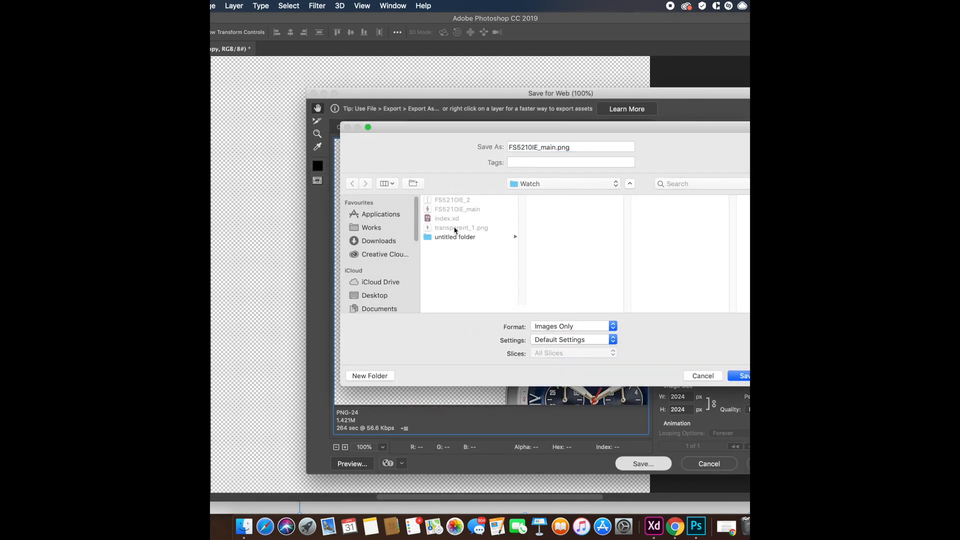
pyautogui.press('Return')
pyautogui.press('Return')
# Step: Switch to Adobe XD, import transperent_1.png from the Watch folder, and replace the old watch with it at the circles' centre
pyautogui.press('super+Tab')
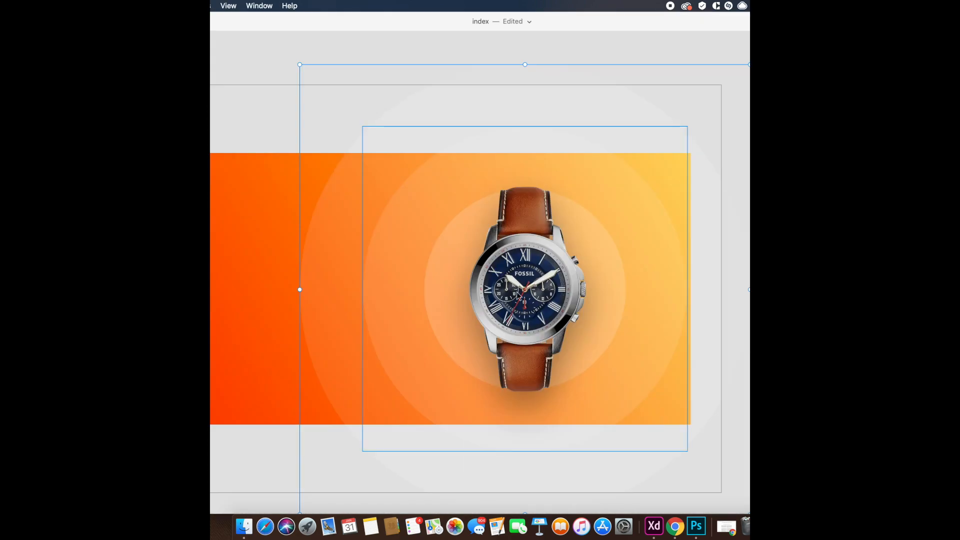
pyautogui.click(243, 525)
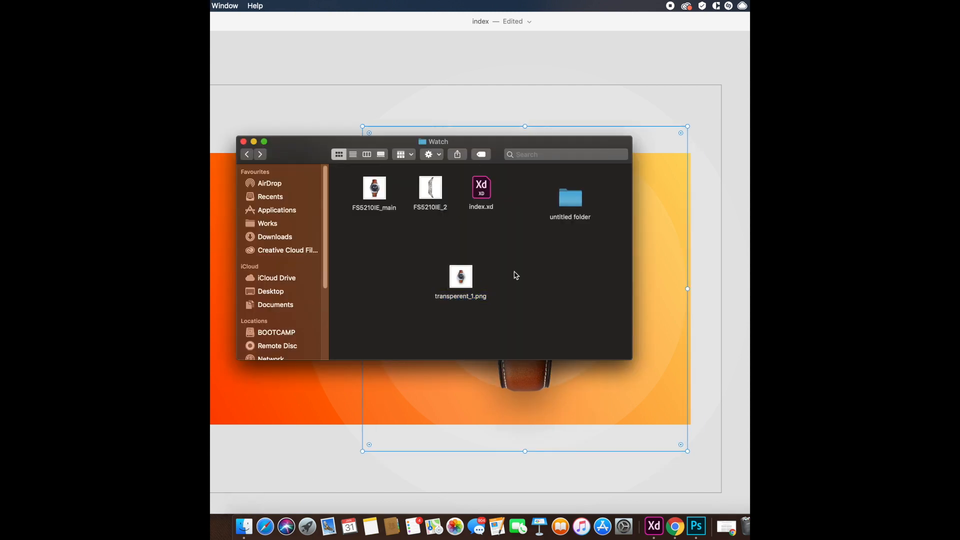
pyautogui.press('super+Tab')
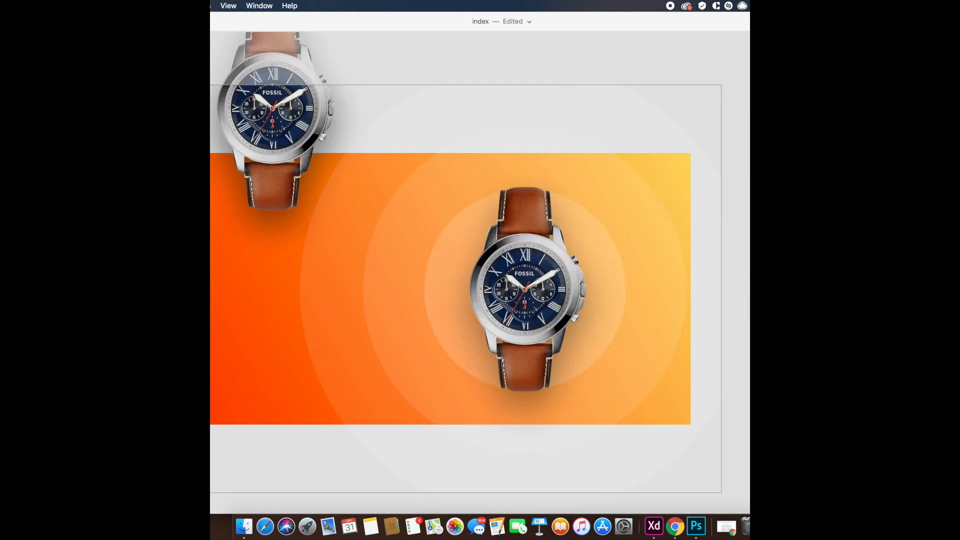
pyautogui.moveTo(297, 112); pyautogui.dragTo(448, 295)
pyautogui.moveTo(483, 267); pyautogui.dragTo(437, 265)
pyautogui.click(518, 265)
pyautogui.press('Delete')
pyautogui.moveTo(378, 264); pyautogui.dragTo(519, 265)
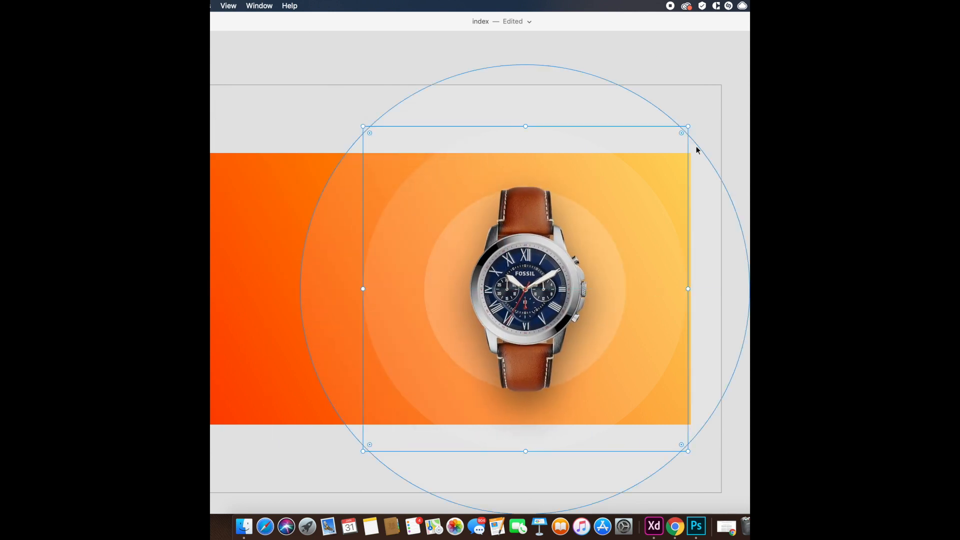
# Step: Enlarge the outer and middle circles slightly around the watch's centre
pyautogui.hscroll(-3, 485, 242)
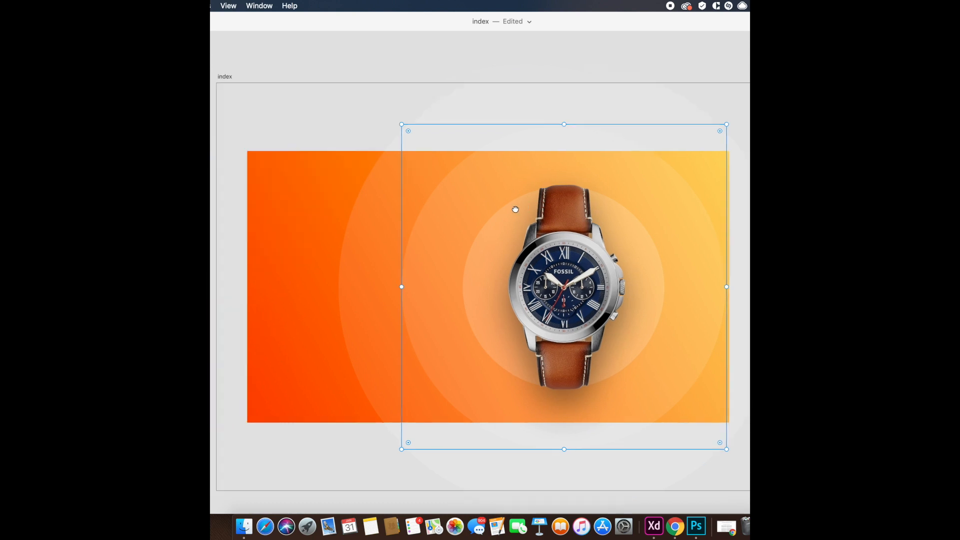
pyautogui.click(363, 302)
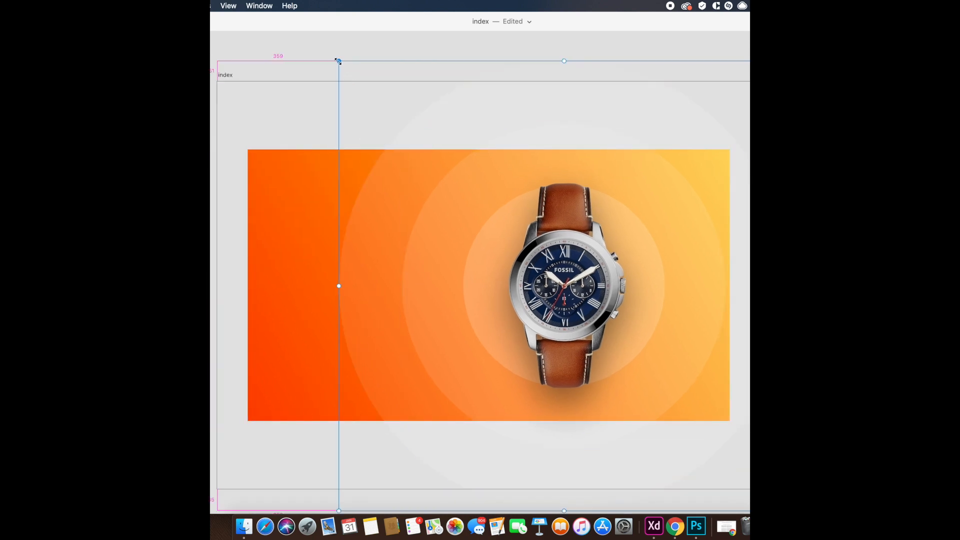
pyautogui.moveTo(336, 60); pyautogui.dragTo(299, 40)
pyautogui.click(422, 255)
pyautogui.moveTo(401, 123); pyautogui.dragTo(396, 118)
pyautogui.press('super+z')
pyautogui.click(417, 220)
# Step: Change the background gradient's lower-left stop to a slightly softer orange and save the document
pyautogui.click(280, 392)
pyautogui.click(834, 254)
pyautogui.click(811, 199)
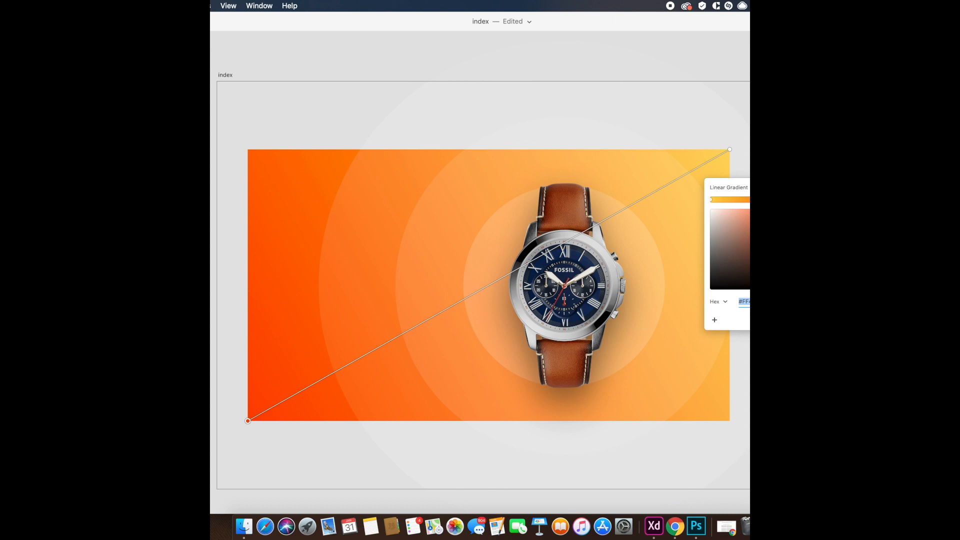
pyautogui.moveTo(788, 210); pyautogui.dragTo(784, 210)
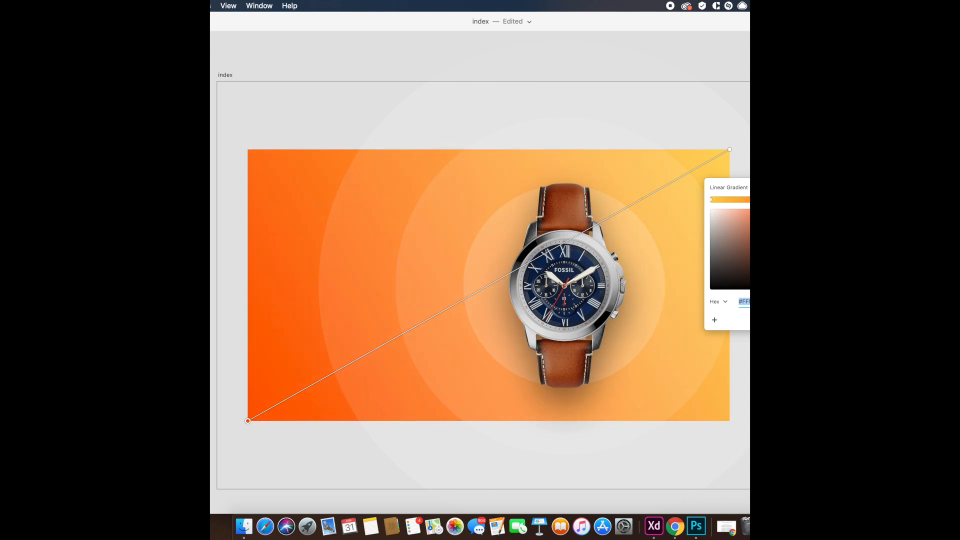
pyautogui.press('Escape')
pyautogui.press('super+s')
# Step: Place a copy of the gradient rectangle above the three circles and use it to mask them to the banner's bounds
pyautogui.click(556, 220)
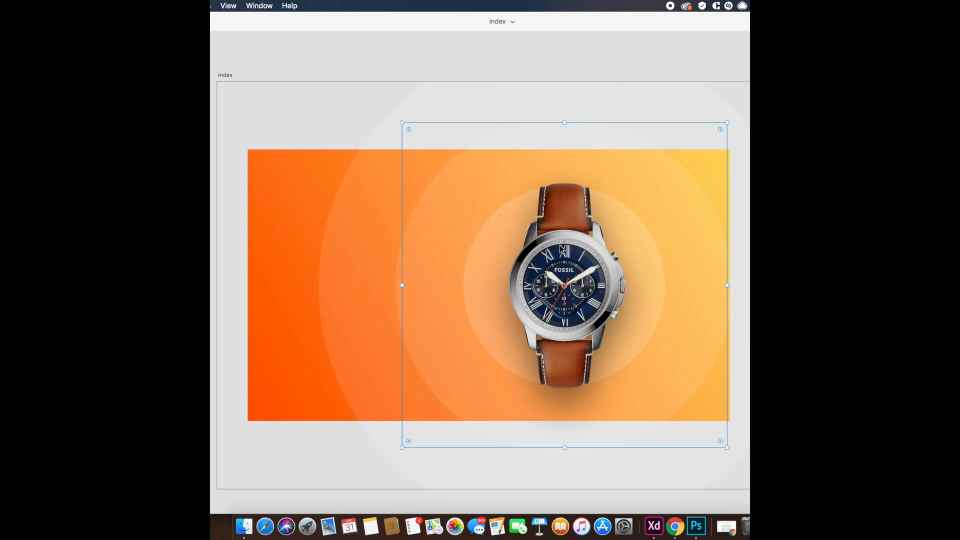
pyautogui.click(347, 273)
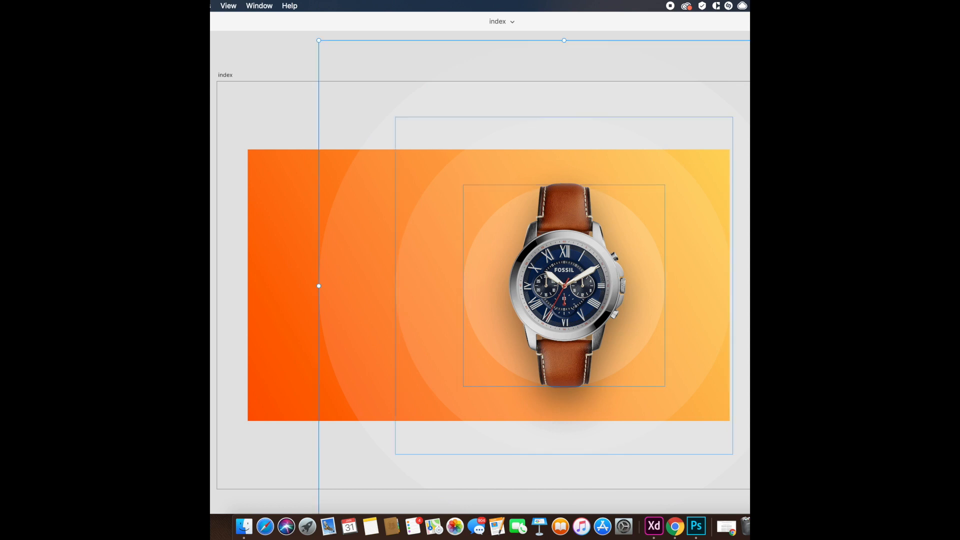
pyautogui.click(283, 192)
pyautogui.press('super+shift+bracketright')
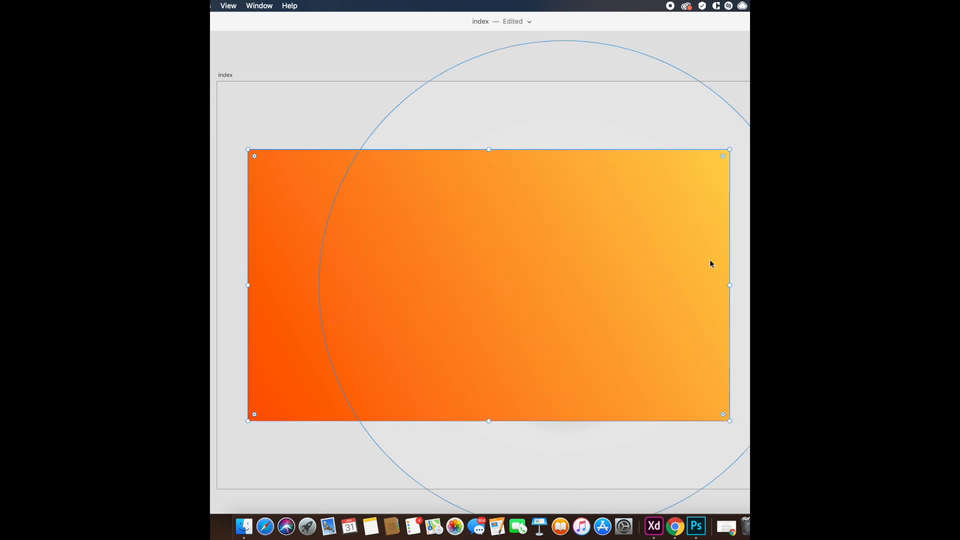
pyautogui.press('super+bracketleft')
pyautogui.keyDown('shift'); pyautogui.click(210, 130); pyautogui.keyUp('shift')
pyautogui.click(210, 7)
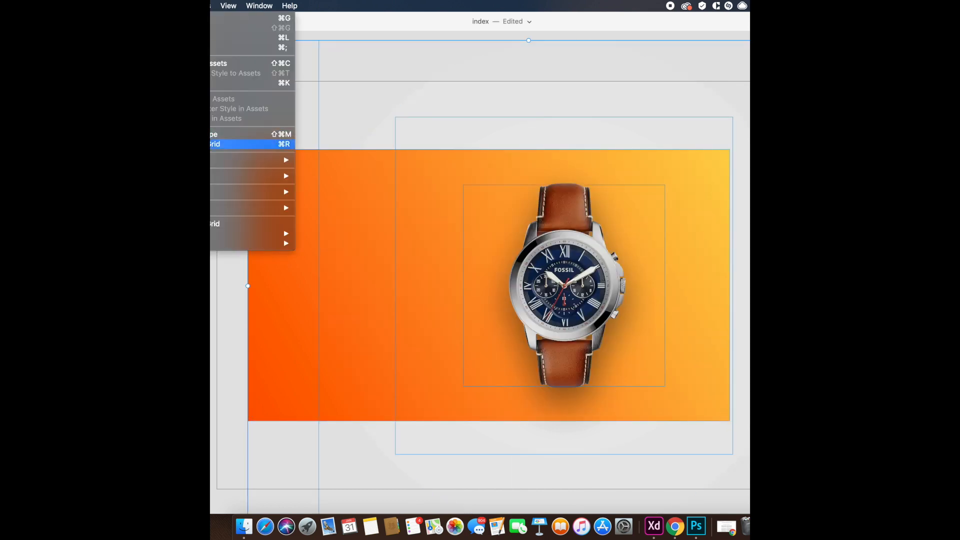
pyautogui.click(211, 134)
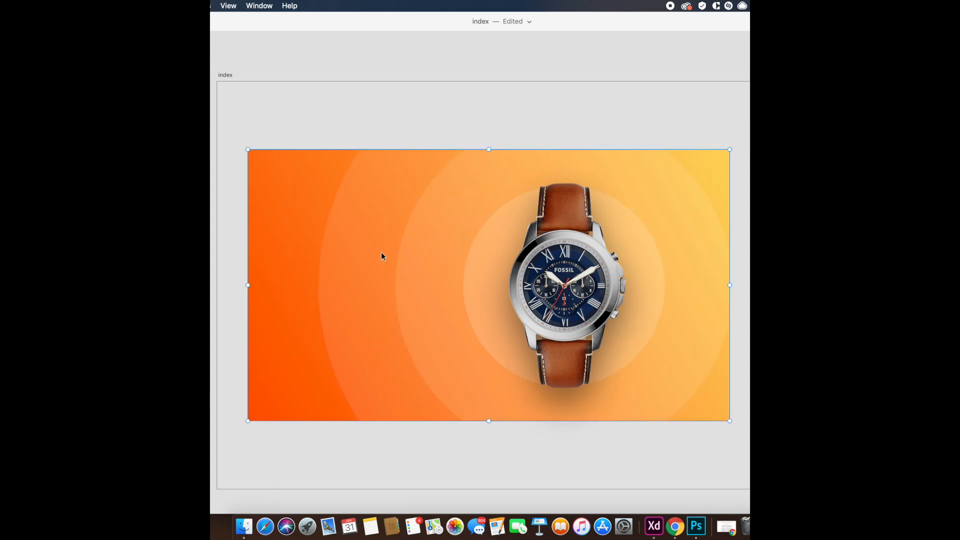
# Step: Add the white two-line text "OZON watches" near the banner's upper-left corner
pyautogui.click(295, 122)
pyautogui.click(283, 196)
pyautogui.press('t')
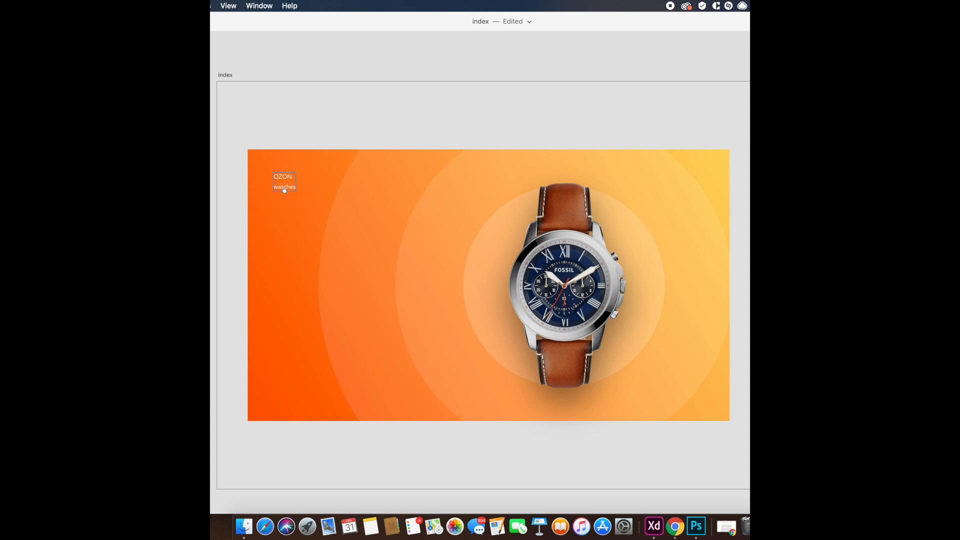
# Step: Format the "OZON watches" text in a bold serif font and widen the letter spacing of its lines
pyautogui.doubleClick(281, 177)
pyautogui.press('Escape')
pyautogui.hotkey('shift', 'Up')
pyautogui.hotkey('shift', 'Up')
pyautogui.hotkey('shift', 'Up')
pyautogui.hotkey('shift', 'Up')
pyautogui.hotkey('shift', 'Up')
pyautogui.hotkey('shift', 'Up')
pyautogui.hotkey('shift', 'Up')
pyautogui.hotkey('shift', 'Up')
pyautogui.hotkey('shift', 'Up')
pyautogui.hotkey('shift', 'Up')
pyautogui.doubleClick(281, 188)
pyautogui.press('Return')
pyautogui.press('super+a')
pyautogui.press('Escape')
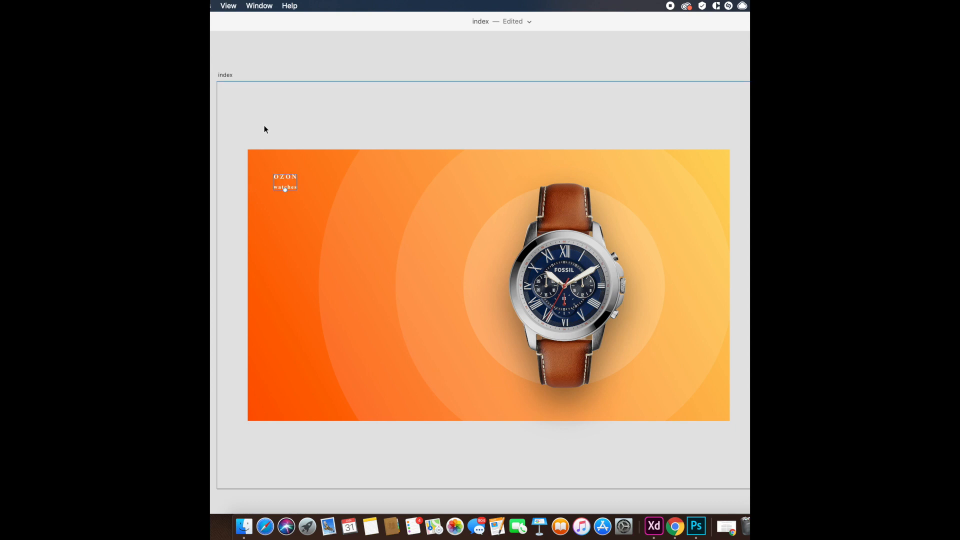
pyautogui.scroll(3, 286, 186)
pyautogui.press('Return')
pyautogui.press('Return')
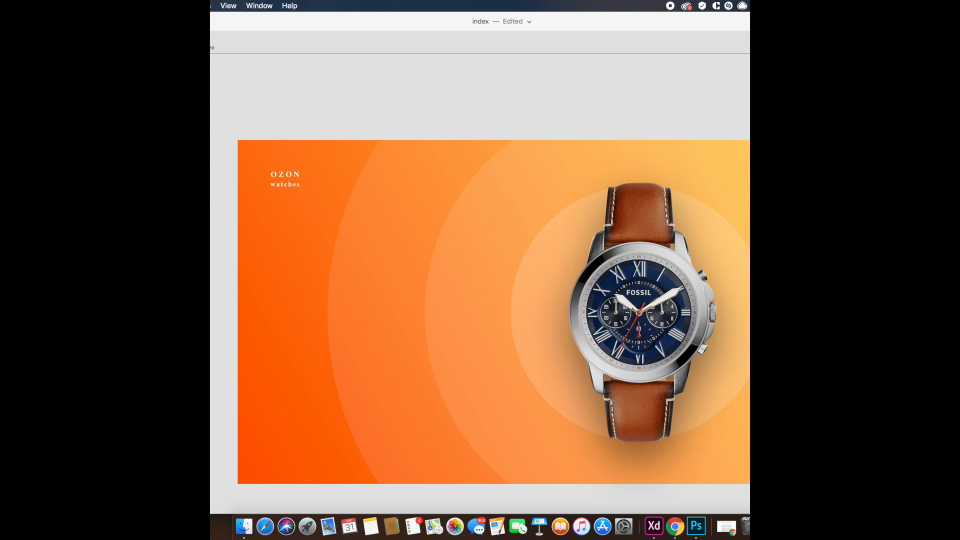
# Step: Align the "OZON watches" text to the banner's upper-left corner, nudge it inward down and right, and save the document
pyautogui.keyDown('shift'); pyautogui.click(314, 221); pyautogui.keyUp('shift')
pyautogui.press('ctrl+super+Up')
pyautogui.press('ctrl+super+Left')
pyautogui.click(254, 150)
pyautogui.hotkey('shift', 'Down')
pyautogui.hotkey('shift', 'Down')
pyautogui.hotkey('shift', 'Down')
pyautogui.hotkey('shift', 'Down')
pyautogui.hotkey('shift', 'Down')
pyautogui.hotkey('shift', 'Down')
pyautogui.hotkey('shift', 'Down')
pyautogui.hotkey('shift', 'Right')
pyautogui.hotkey('shift', 'Right')
pyautogui.hotkey('shift', 'Right')
pyautogui.hotkey('shift', 'Right')
pyautogui.hotkey('shift', 'Right')
pyautogui.press('super+s')
pyautogui.scroll(-2, 433, 200)
pyautogui.scroll(2, 413, 195)
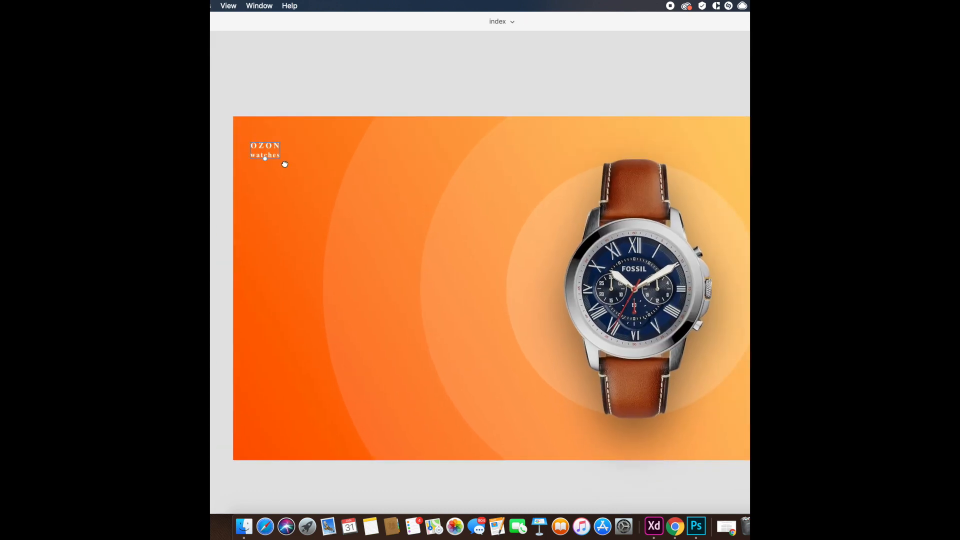
# Step: Duplicate the logo text into the banner's open area, change its wording to "Grant", and set its letter spacing to 0
pyautogui.moveTo(270, 153); pyautogui.dragTo(352, 216)
pyautogui.doubleClick(350, 214)
pyautogui.write('G')
pyautogui.write('0')
pyautogui.press('Return')
pyautogui.moveTo(342, 215); pyautogui.dragTo(336, 214)
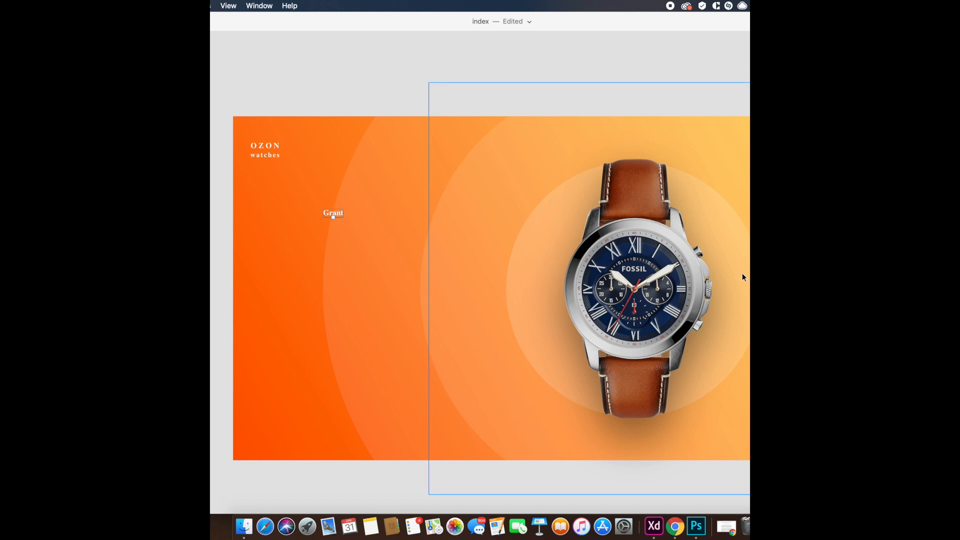
# Step: Enlarge the "Grant" text to headline size and move it slightly down and right
pyautogui.write('120')
pyautogui.press('Return')
pyautogui.press('Down')
pyautogui.press('Down')
pyautogui.press('Down')
pyautogui.press('Down')
pyautogui.press('Down')
pyautogui.press('Down')
pyautogui.press('Down')
pyautogui.press('Down')
pyautogui.press('Down')
pyautogui.press('Down')
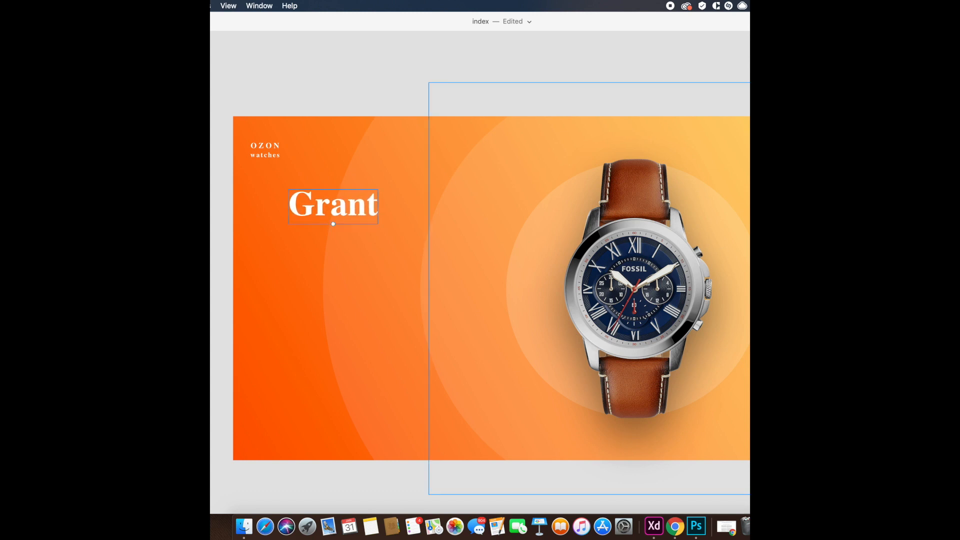
pyautogui.moveTo(329, 222); pyautogui.dragTo(345, 240)
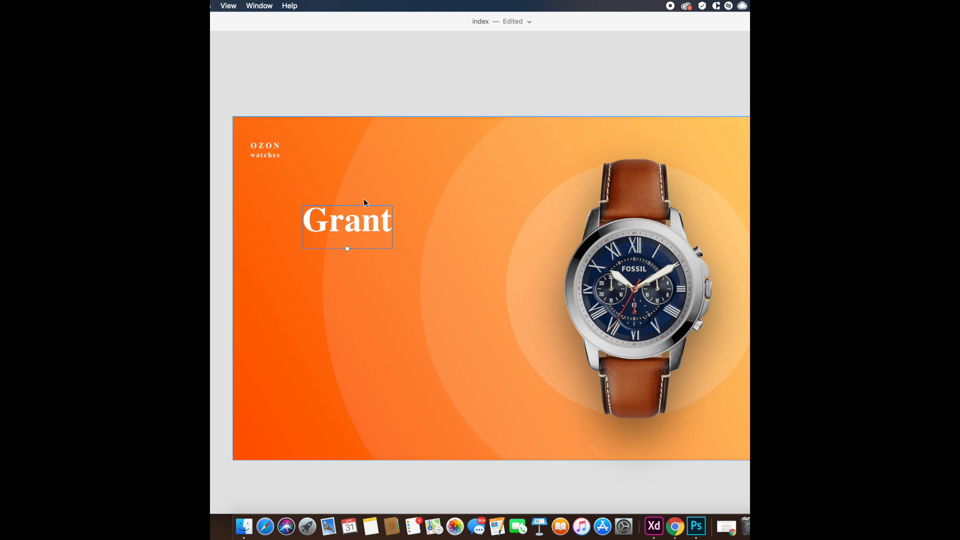
# Step: Add "Chronograph" as the heading's second line, reposition the heading slightly, and save the document
pyautogui.press('Return')
pyautogui.doubleClick(346, 232)
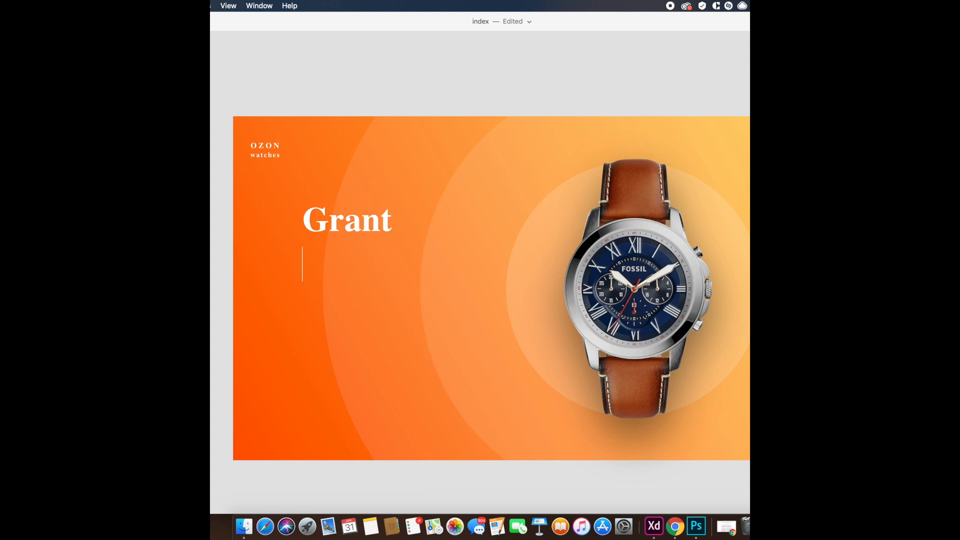
pyautogui.write('Chronograph')
pyautogui.press('Escape')
pyautogui.moveTo(361, 271)
pyautogui.mouseDown()
pyautogui.moveTo(382, 272)
pyautogui.moveTo(374, 267)
pyautogui.mouseUp()
pyautogui.press('super+s')
# Step: Draw a horizontal line beneath the "Grant Chronograph" heading and colour it white
pyautogui.scroll(-1, 571, 194)
pyautogui.press('l')
pyautogui.moveTo(308, 294); pyautogui.dragTo(551, 294)
pyautogui.moveTo(732, 200); pyautogui.dragTo(481, 88)
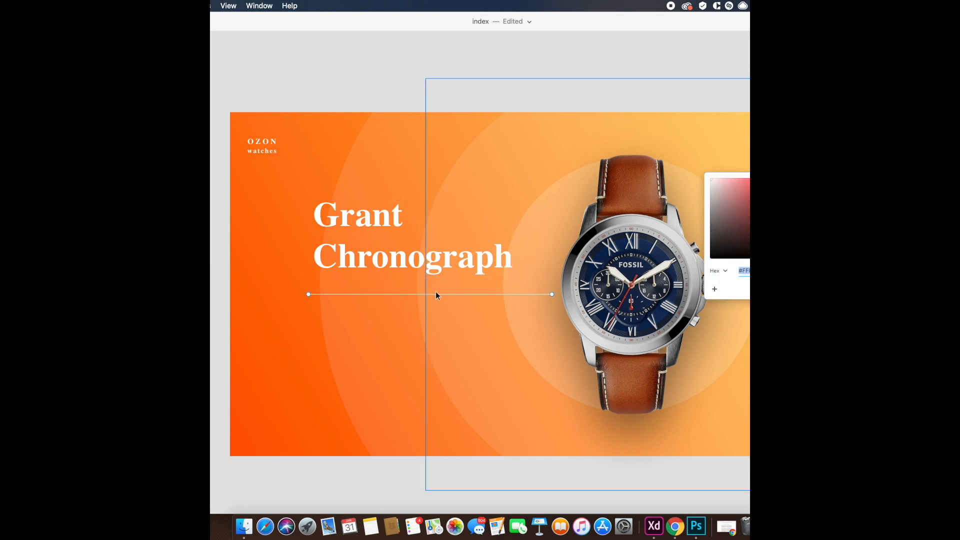
# Step: Move the white divider line up and slightly right, and shift the "Grant Chronograph" heading up above it
pyautogui.click(421, 294)
pyautogui.click(749, 350)
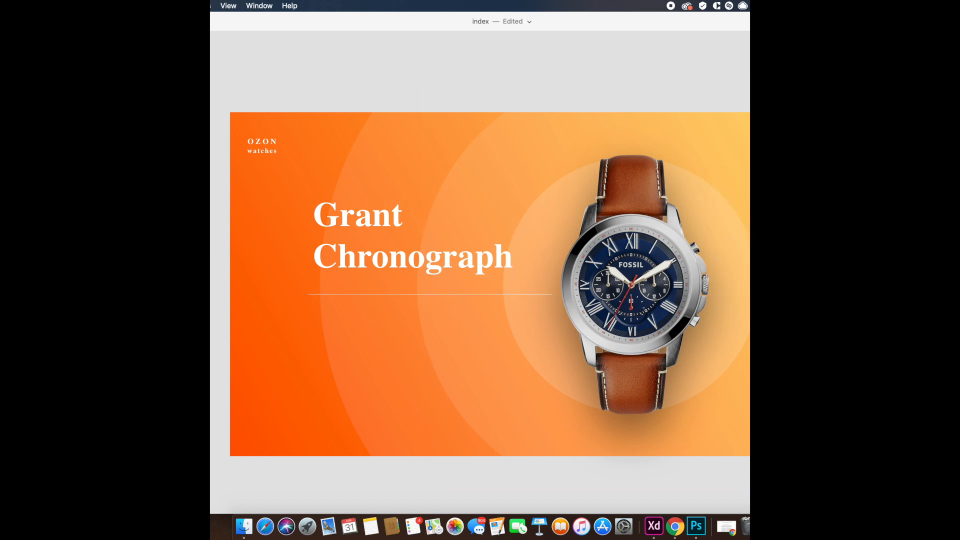
pyautogui.hotkey('shift', 'Up')
pyautogui.hotkey('shift', 'Up')
pyautogui.hotkey('shift', 'Up')
pyautogui.hotkey('shift', 'Right')
pyautogui.hotkey('shift', 'Right')
pyautogui.hotkey('shift', 'Right')
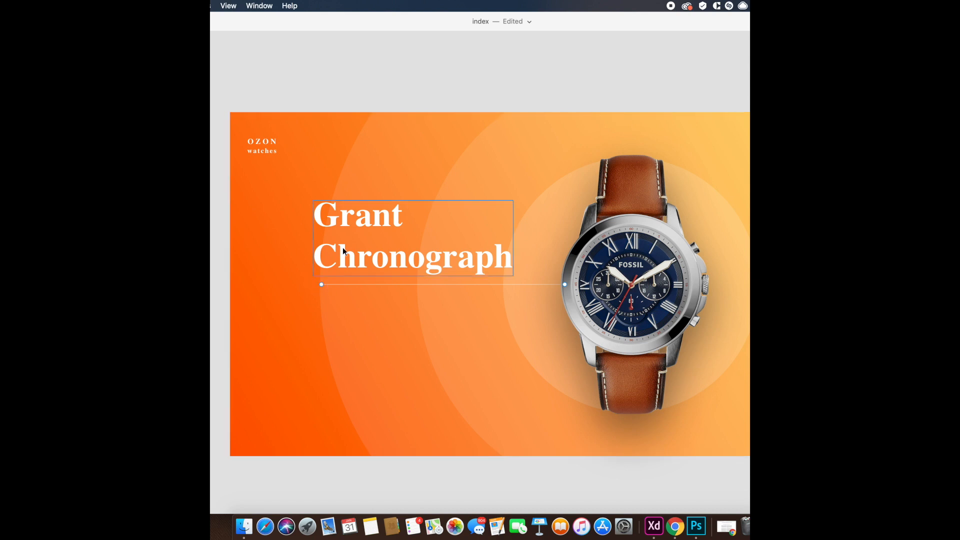
pyautogui.hotkey('shift', 'Up')
pyautogui.hotkey('shift', 'Up')
pyautogui.hotkey('shift', 'Up')
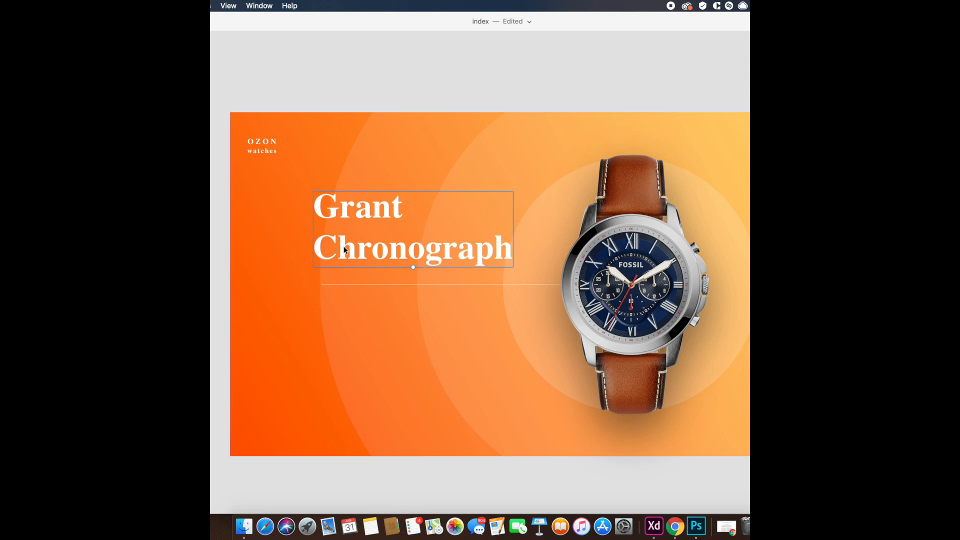
# Step: Duplicate the heading below the divider line and change the copy to a much smaller sans-serif font
pyautogui.moveTo(345, 260); pyautogui.dragTo(339, 284)
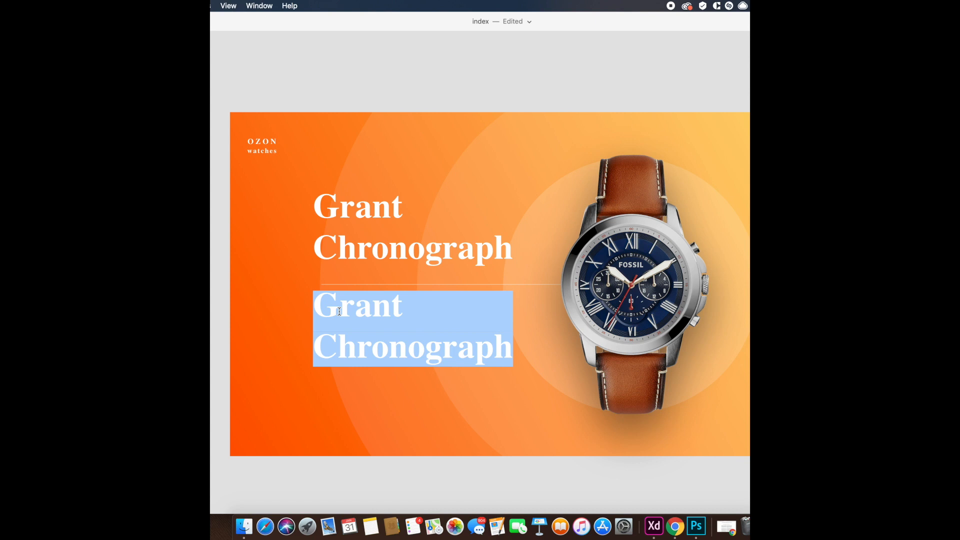
pyautogui.press('Return')
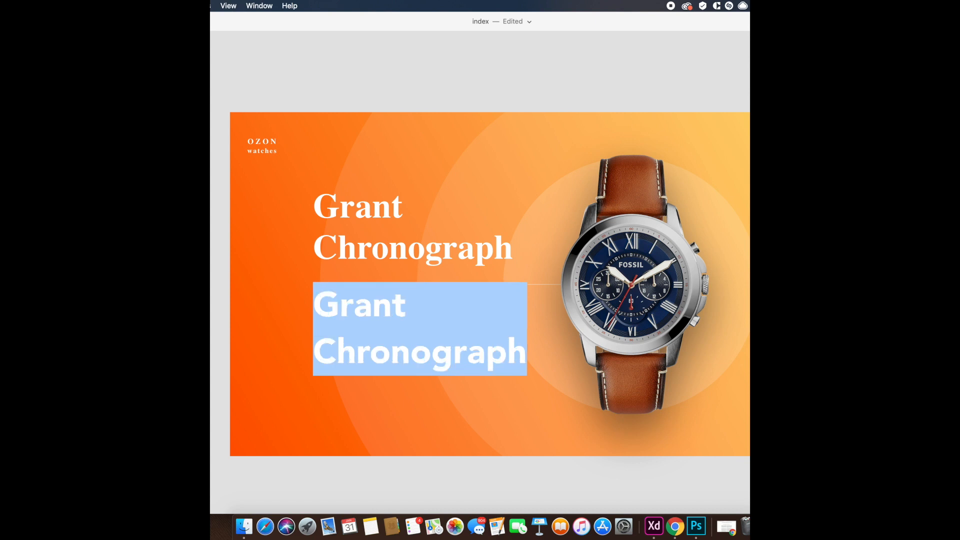
pyautogui.press('Return')
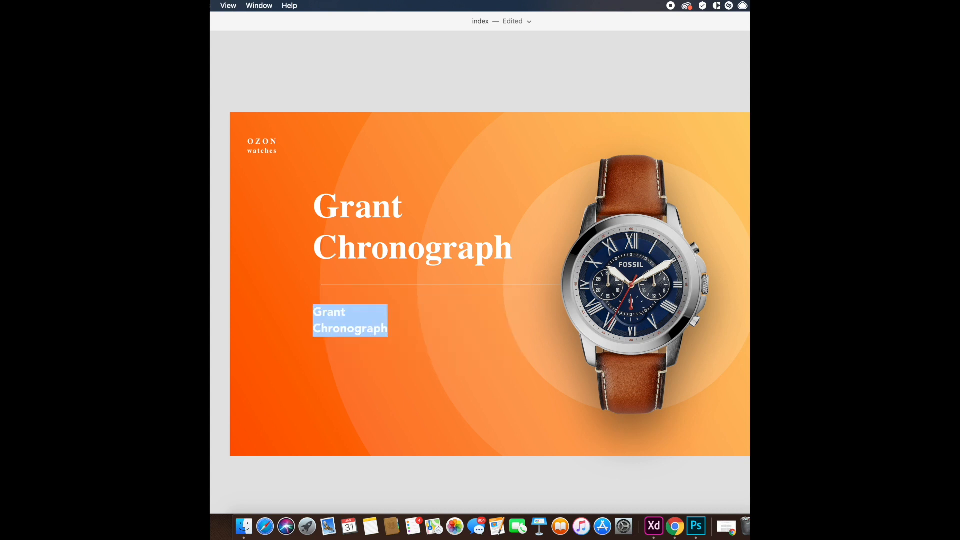
pyautogui.hotkey('shift', 'Down')
pyautogui.press('Down')
pyautogui.press('Down')
# Step: Replace the wording of the small heading copy with "WATCHES BY FOSSIL"
pyautogui.doubleClick(328, 322)
pyautogui.press('BackSpace')
pyautogui.press('BackSpace')
pyautogui.write('xaAax')
pyautogui.press('super+a')
pyautogui.write('WATHCES BY FOSSIL')
pyautogui.press('Escape')
pyautogui.doubleClick(333, 314)
pyautogui.hotkey('shift', 'Left')
pyautogui.write('CH')
pyautogui.press('Escape')
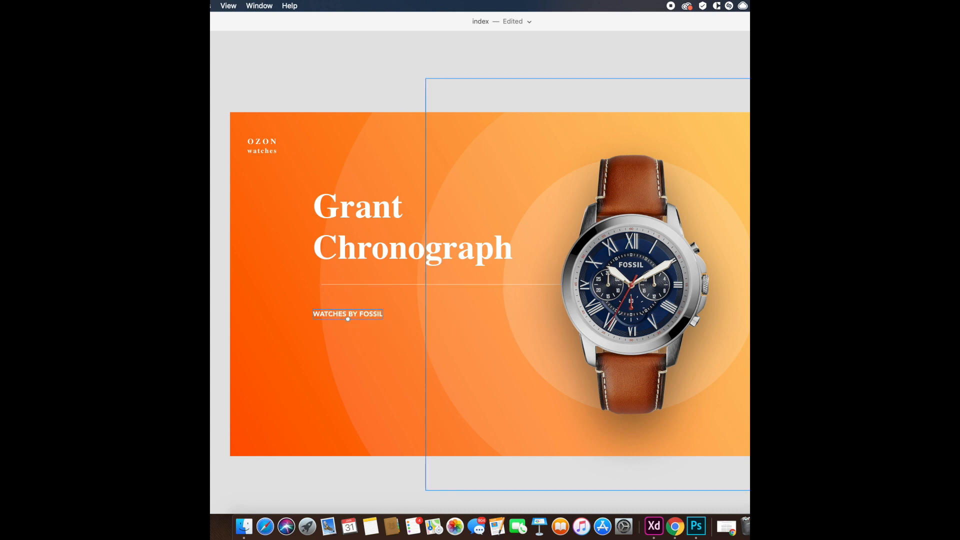
# Step: Widen the letter spacing of the "WATCHES BY FOSSIL" subtitle
pyautogui.hotkey('alt', 'Right')
pyautogui.hotkey('alt', 'Right')
pyautogui.hotkey('alt', 'Right')
pyautogui.hotkey('alt', 'Right')
pyautogui.hotkey('alt', 'Right')
pyautogui.hotkey('alt', 'Right')
pyautogui.hotkey('alt', 'Right')
pyautogui.hotkey('alt', 'Right')
pyautogui.hotkey('alt', 'Right')
pyautogui.hotkey('alt', 'Right')
pyautogui.hotkey('alt', 'Right')
pyautogui.hotkey('alt', 'Right')
pyautogui.hotkey('alt', 'Right')
pyautogui.hotkey('alt', 'Right')
pyautogui.hotkey('alt', 'Right')
pyautogui.hotkey('alt', 'Right')
pyautogui.hotkey('alt', 'Right')
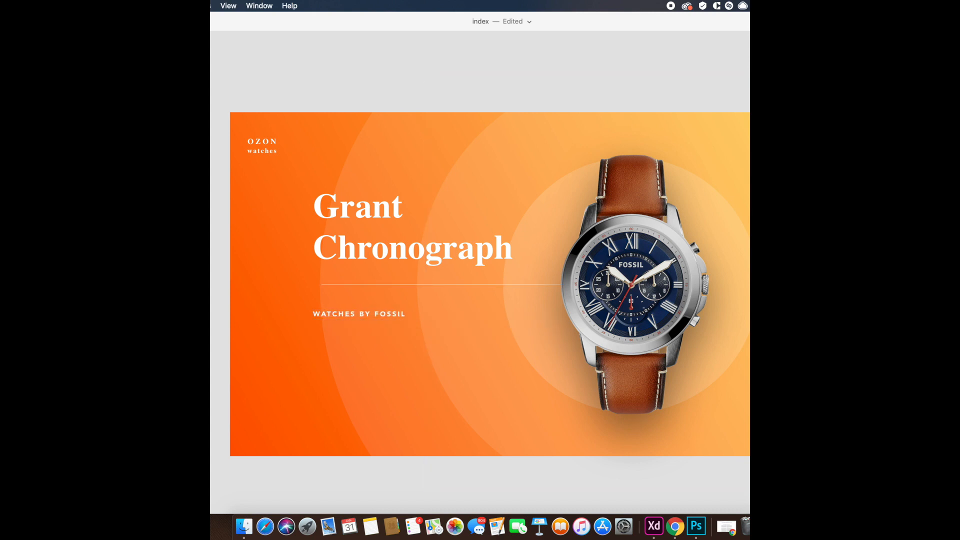
# Step: Raise the subtitle slightly, left-align it with the heading and divider line, and save the document
pyautogui.moveTo(337, 316)
pyautogui.mouseDown()
pyautogui.moveTo(338, 299)
pyautogui.moveTo(339, 308)
pyautogui.mouseUp()
pyautogui.keyDown('shift'); pyautogui.click(335, 251); pyautogui.keyUp('shift')
pyautogui.keyDown('shift'); pyautogui.click(326, 284); pyautogui.keyUp('shift')
pyautogui.press('ctrl+super+Left')
pyautogui.press('super+s')
pyautogui.click(375, 309)
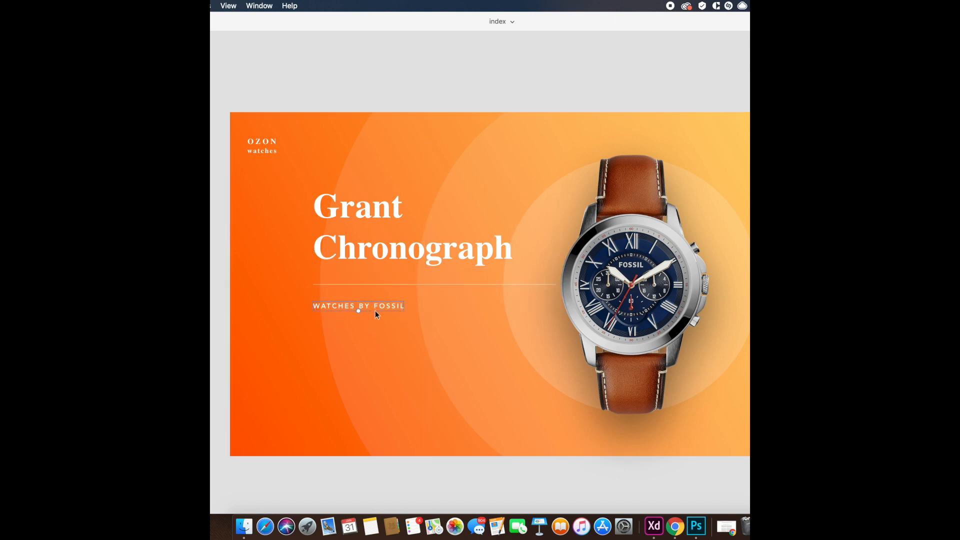
# Step: Fine-tune the heading's vertical position so it sits slightly closer to the divider line
pyautogui.moveTo(346, 254); pyautogui.dragTo(345, 279)
pyautogui.hotkey('shift', 'Up')
pyautogui.hotkey('shift', 'Up')
pyautogui.hotkey('shift', 'Up')
pyautogui.hotkey('shift', 'Up')
pyautogui.hotkey('shift', 'Up')
pyautogui.hotkey('shift', 'Up')
pyautogui.hotkey('shift', 'Up')
pyautogui.hotkey('shift', 'Up')
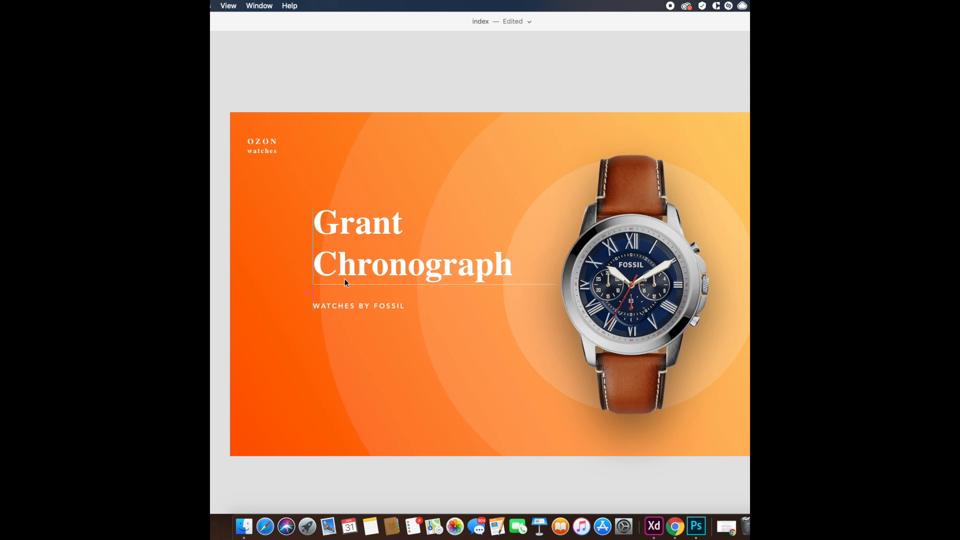
pyautogui.hotkey('shift', 'Down')
pyautogui.hotkey('shift', 'Up')
pyautogui.hotkey('shift', 'Down')
# Step: Nudge the "WATCHES BY FOSSIL" subtitle up closer to the divider line
pyautogui.click(338, 304)
pyautogui.hotkey('shift', 'Up')
pyautogui.hotkey('shift', 'Up')
pyautogui.hotkey('shift', 'Up')
pyautogui.hotkey('shift', 'Up')
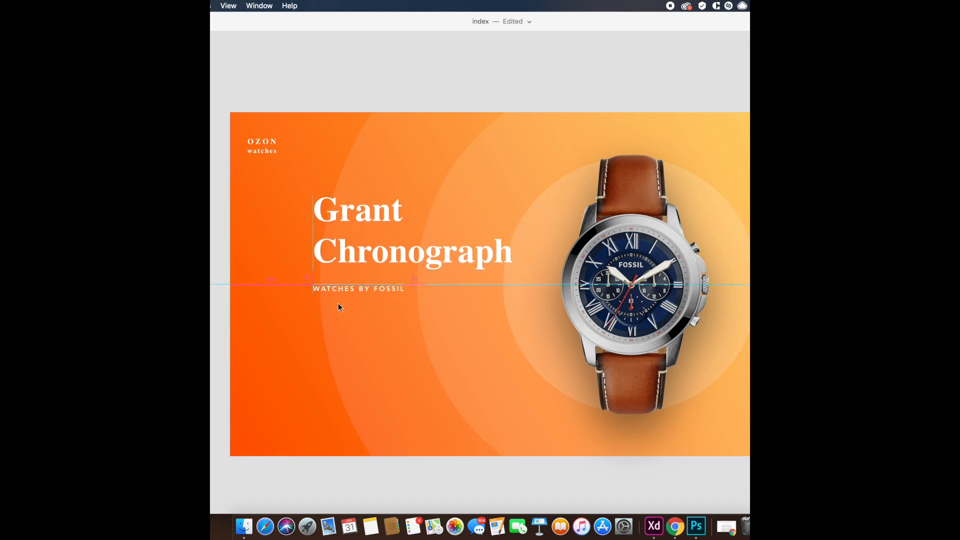
pyautogui.hotkey('shift', 'Down')
pyautogui.hotkey('shift', 'Down')
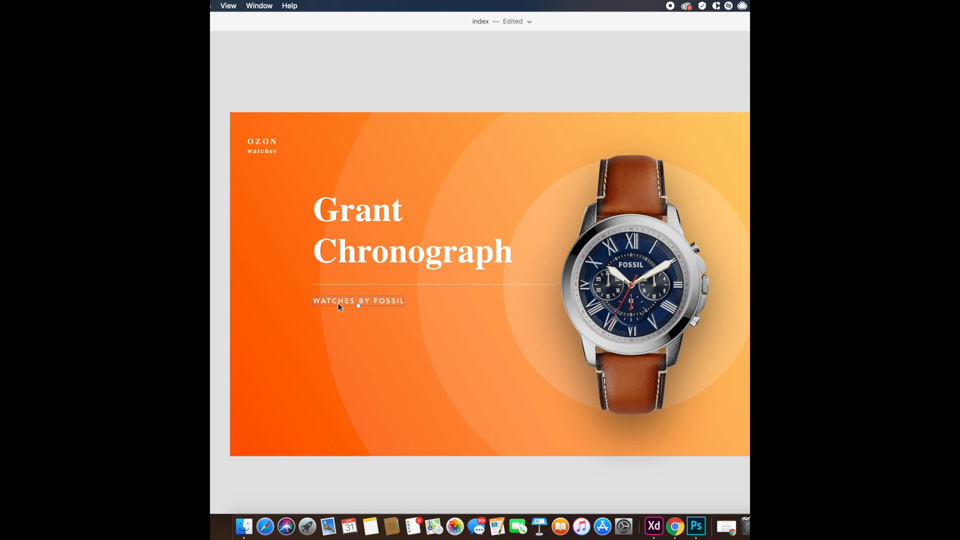
# Step: Draw an area text box beneath the subtitle, starting at the heading's left edge
pyautogui.press('t')
pyautogui.moveTo(314, 329); pyautogui.dragTo(326, 370)
pyautogui.moveTo(497, 372); pyautogui.dragTo(498, 373)
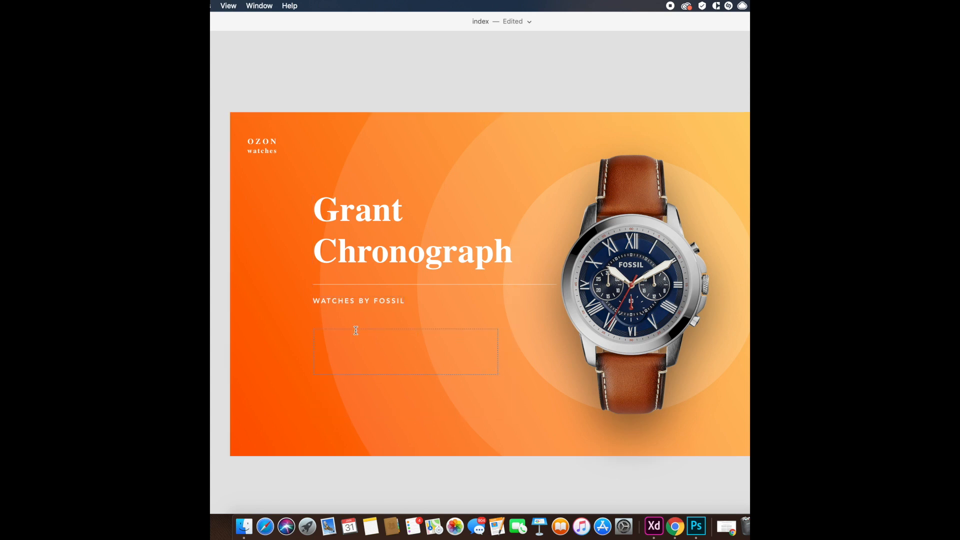
# Step: Copy a Lorem Ipsum passage from the Chrome browser and paste it into the text box in Adobe XD
pyautogui.click(675, 526)
pyautogui.moveTo(255, 274); pyautogui.dragTo(345, 295)
pyautogui.press('super+c')
pyautogui.press('super+Tab')
pyautogui.press('super+v')
pyautogui.write('0')
pyautogui.press('Tab')
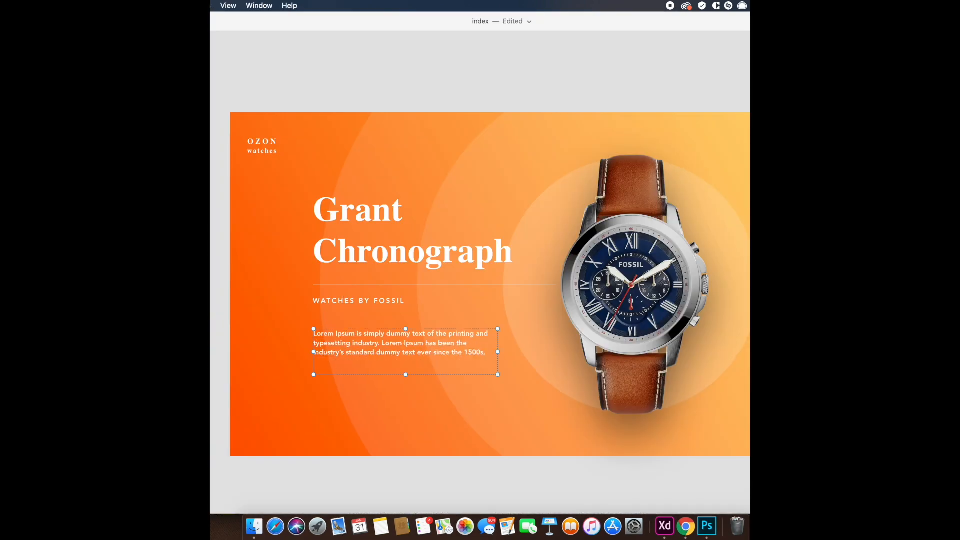
# Step: Increase the Lorem Ipsum paragraph's line spacing and set its text in a lighter font weight
pyautogui.hotkey('shift', 'Up')
pyautogui.press('Down')
pyautogui.press('Down')
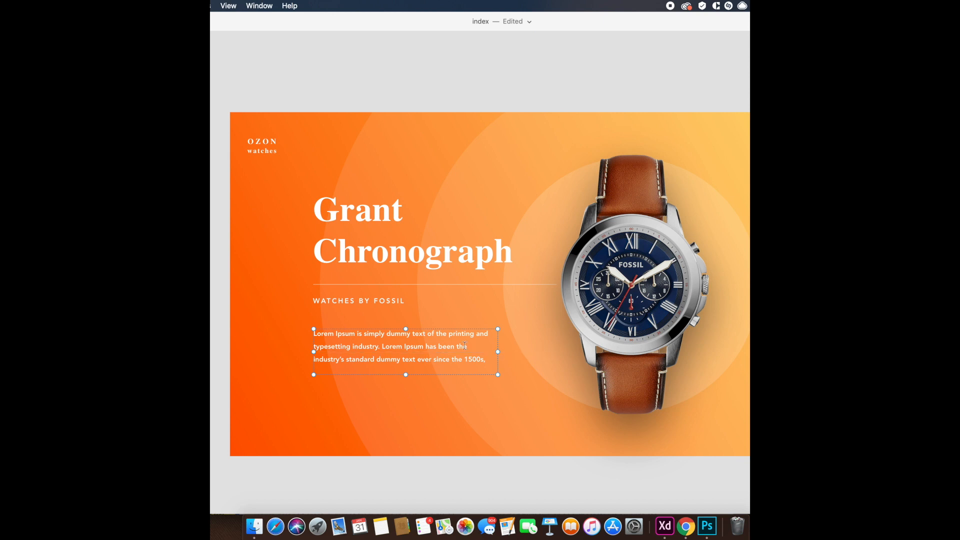
pyautogui.press('Up')
pyautogui.press('Up')
pyautogui.press('super+z')
pyautogui.press('Escape')
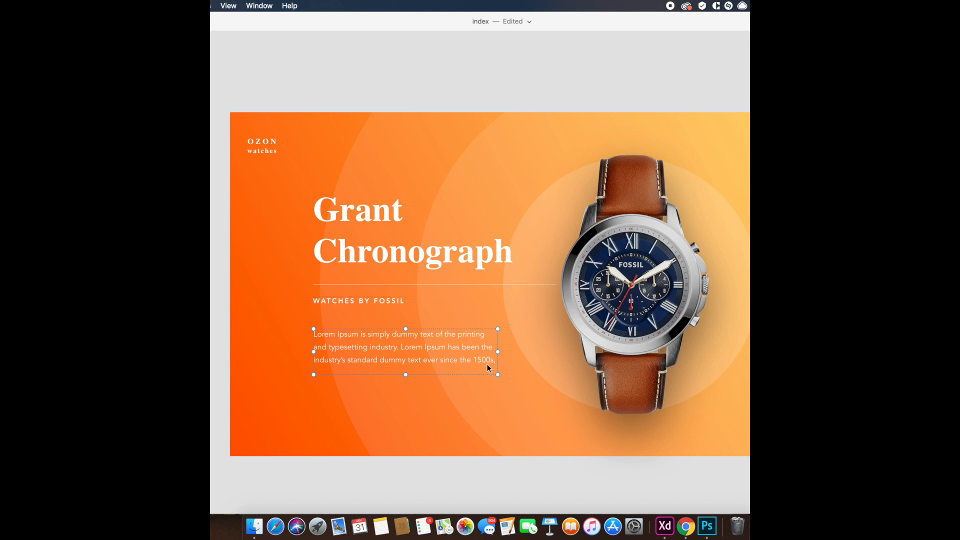
# Step: Narrow the paragraph's text box slightly and fine-tune its vertical position beneath the subtitle
pyautogui.moveTo(499, 352); pyautogui.dragTo(495, 351)
pyautogui.hotkey('shift', 'Up')
pyautogui.hotkey('shift', 'Up')
pyautogui.hotkey('shift', 'Up')
pyautogui.hotkey('shift', 'Up')
pyautogui.hotkey('shift', 'Up')
pyautogui.hotkey('shift', 'Up')
pyautogui.hotkey('shift', 'Up')
pyautogui.hotkey('shift', 'Up')
pyautogui.hotkey('shift', 'Up')
pyautogui.hotkey('shift', 'Down')
pyautogui.hotkey('shift', 'Down')
pyautogui.hotkey('shift', 'Down')
pyautogui.hotkey('shift', 'Down')
pyautogui.hotkey('shift', 'Down')
pyautogui.hotkey('shift', 'Down')
pyautogui.hotkey('shift', 'Down')
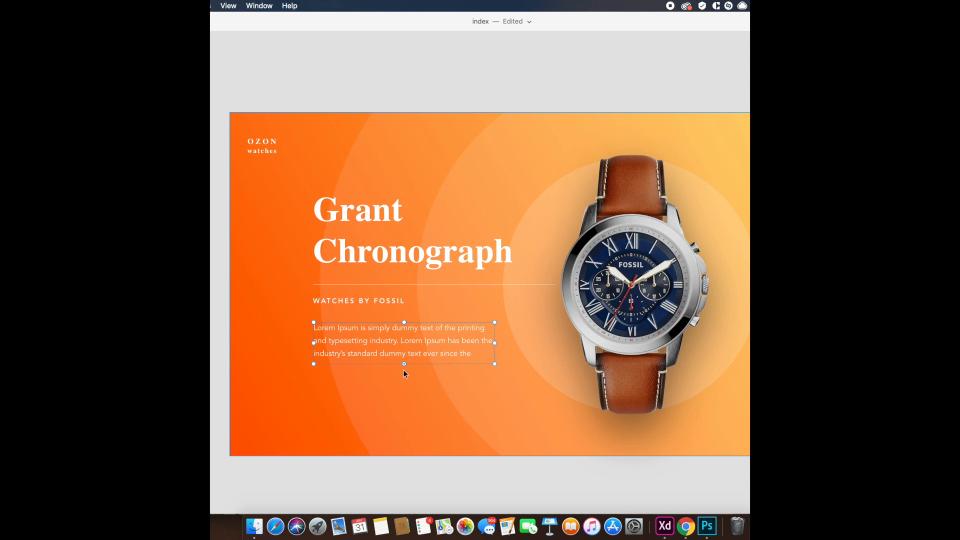
pyautogui.hotkey('shift', 'Down')
pyautogui.click(456, 156)
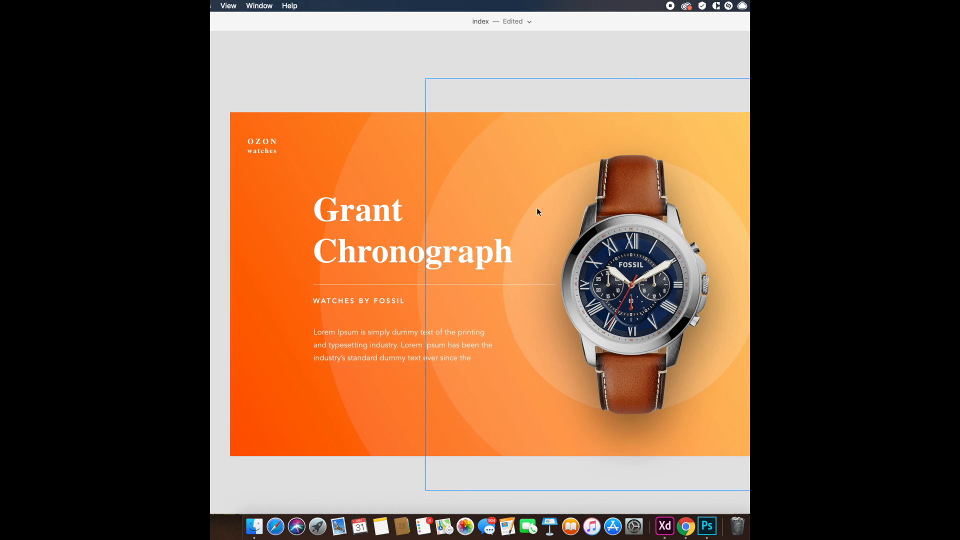
# Step: Shift the light end of the banner's background gradient to a more saturated golden yellow, and save the document
pyautogui.hscroll(5, 289, 150)
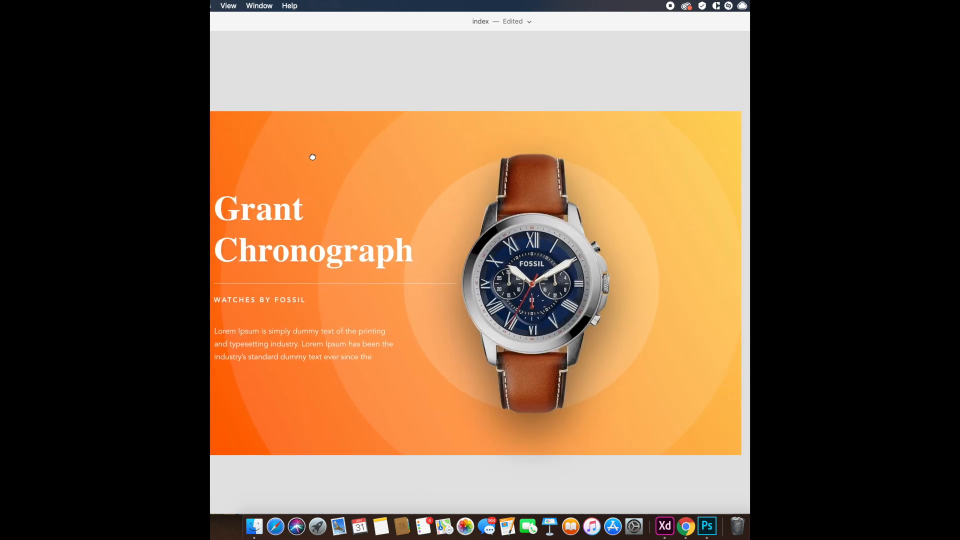
pyautogui.moveTo(313, 157); pyautogui.dragTo(403, 163)
pyautogui.click(251, 396)
pyautogui.click(709, 199)
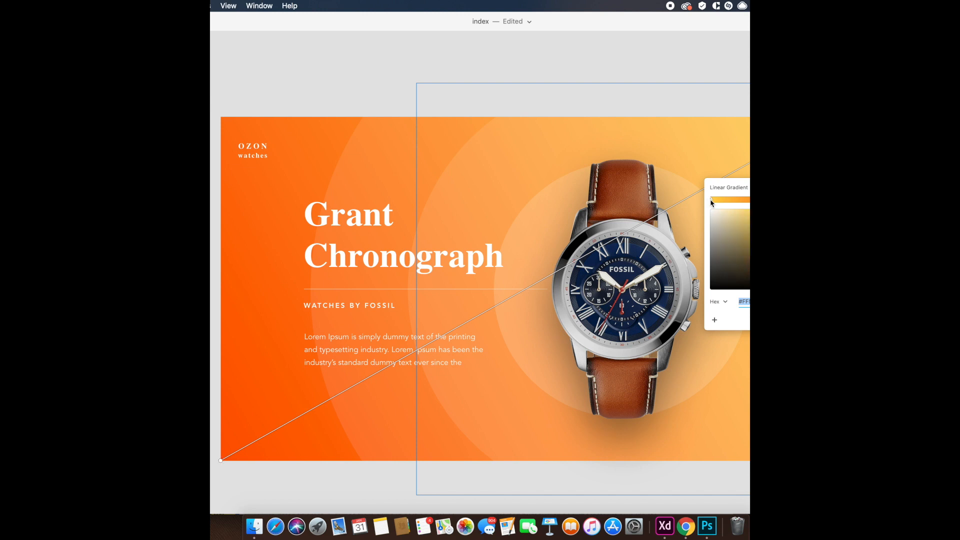
pyautogui.moveTo(650, 151); pyautogui.dragTo(472, 137)
pyautogui.click(471, 137)
pyautogui.click(529, 60)
pyautogui.press('super+s')
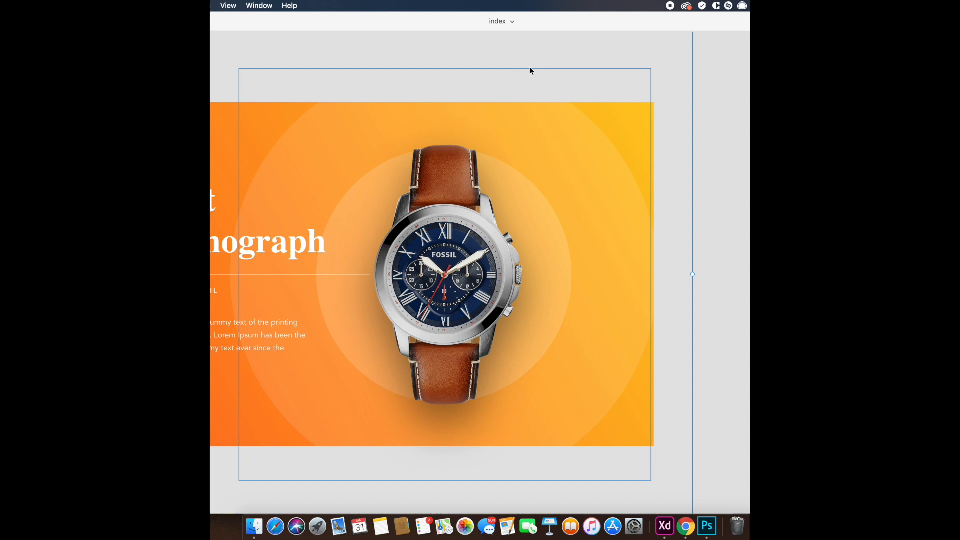
# Step: Draw a small outlined rectangle in the banner's upper-right area and thicken its border
pyautogui.click(529, 68)
pyautogui.moveTo(507, 152); pyautogui.dragTo(479, 151)
pyautogui.moveTo(427, 179); pyautogui.dragTo(450, 186)
pyautogui.press('r')
pyautogui.scroll(5, 624, 134)
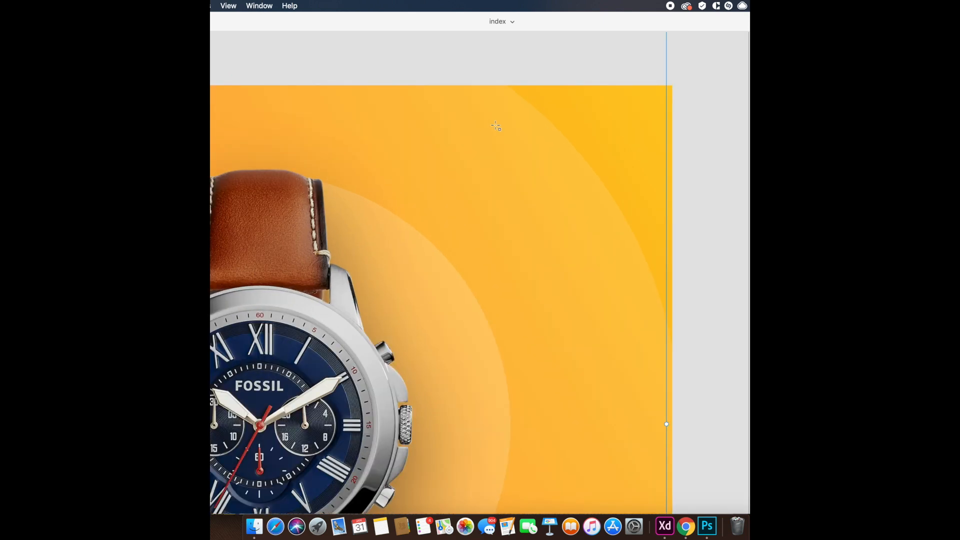
pyautogui.scroll(-3, 495, 127)
pyautogui.moveTo(460, 148)
pyautogui.mouseDown()
pyautogui.moveTo(487, 178)
pyautogui.moveTo(467, 157)
pyautogui.moveTo(481, 149)
pyautogui.mouseUp()
pyautogui.scroll(2, 474, 157)
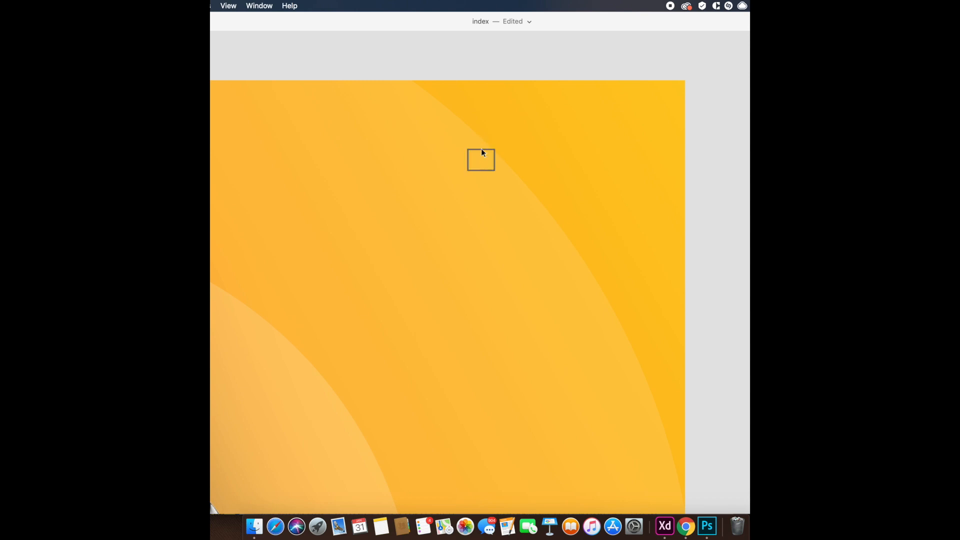
pyautogui.press('Up')
pyautogui.press('Up')
pyautogui.scroll(5, 479, 155)
pyautogui.press('Escape')
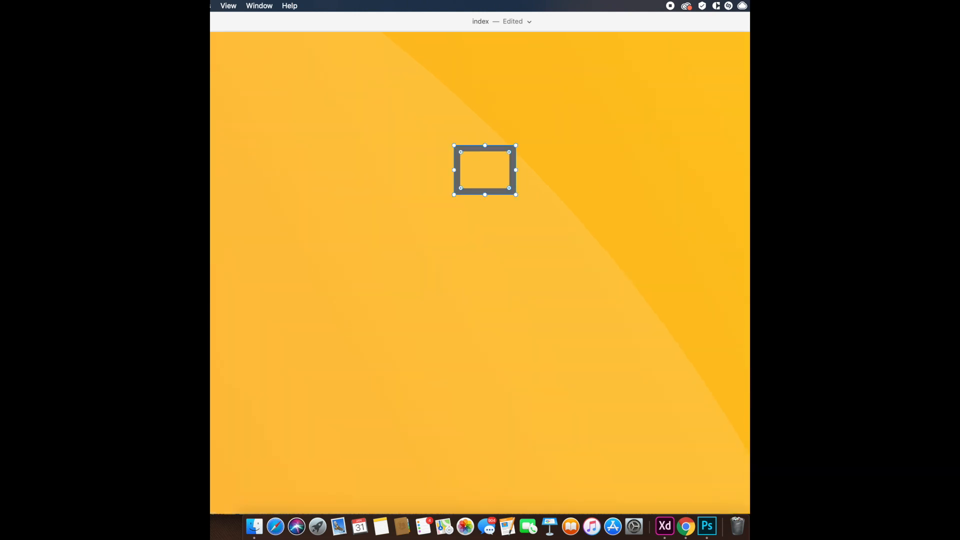
# Step: Taper the rectangle into a trapezoid with a narrower top, and make its border white with rounded joins
pyautogui.press('Right')
pyautogui.press('Right')
pyautogui.press('Left')
pyautogui.press('Left')
pyautogui.press('Right')
pyautogui.click(515, 146)
pyautogui.press('Left')
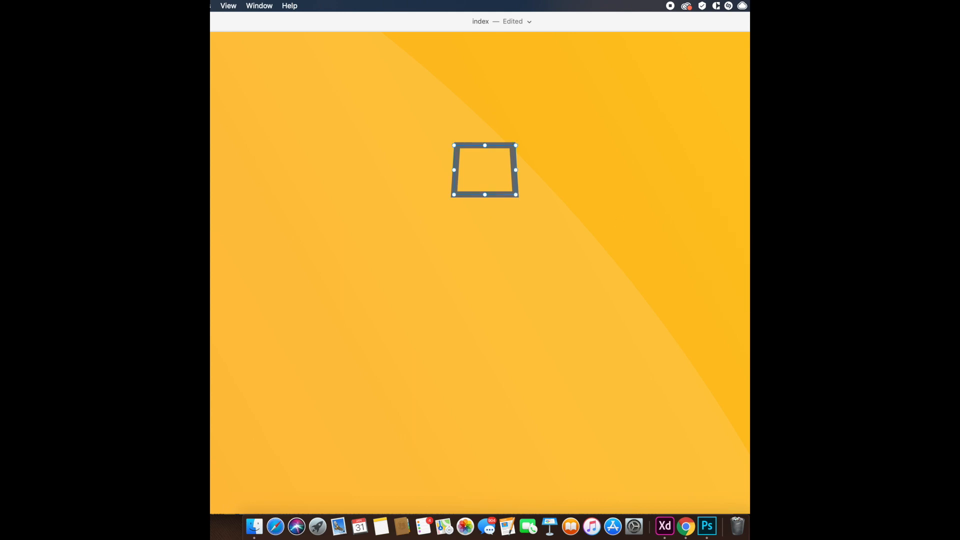
pyautogui.click(649, 148)
pyautogui.click(491, 146)
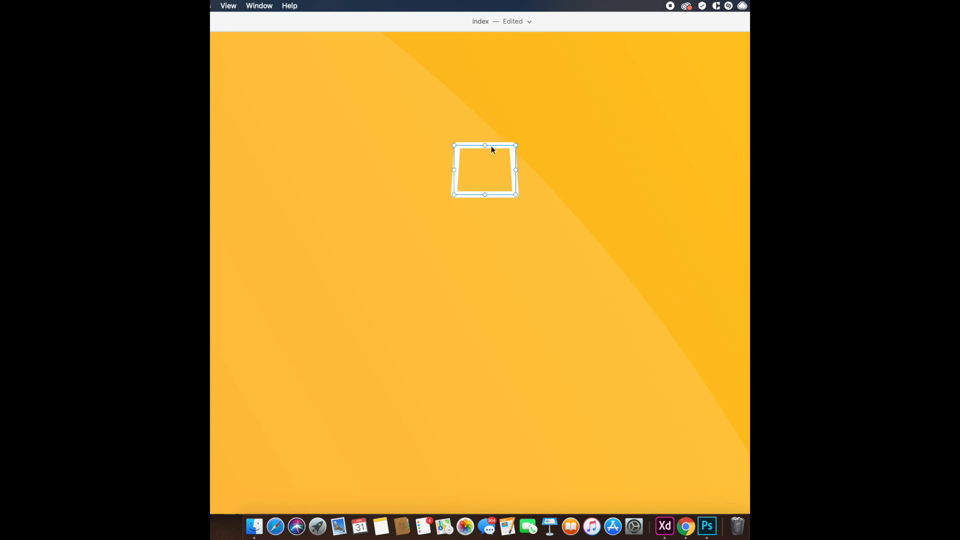
# Step: Draw a smaller rectangle on the trapezoid's top edge as the bag handle, and give it an unfilled white (fff) outline
pyautogui.press('r')
pyautogui.moveTo(473, 118); pyautogui.dragTo(502, 145)
pyautogui.scroll(3, 491, 137)
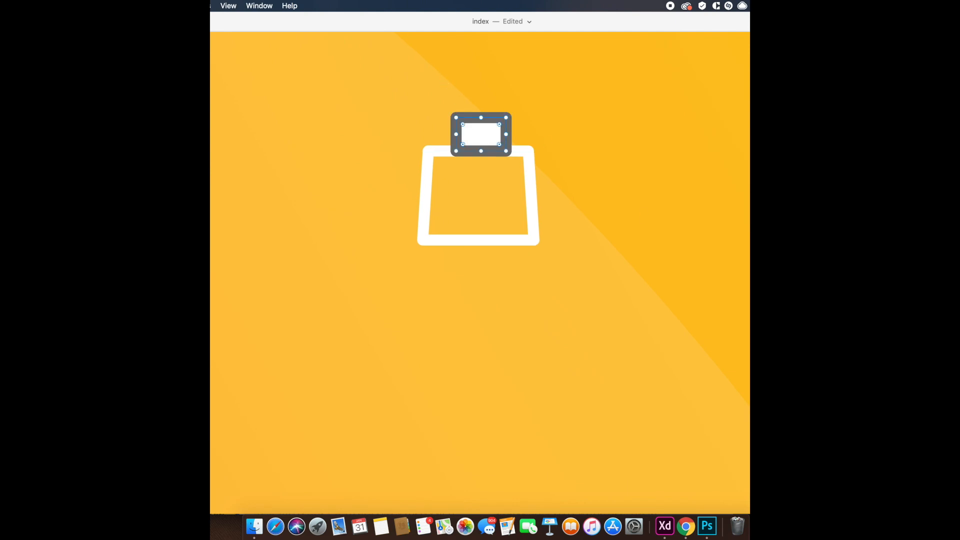
pyautogui.write('fff')
pyautogui.press('Return')
pyautogui.click(567, 181)
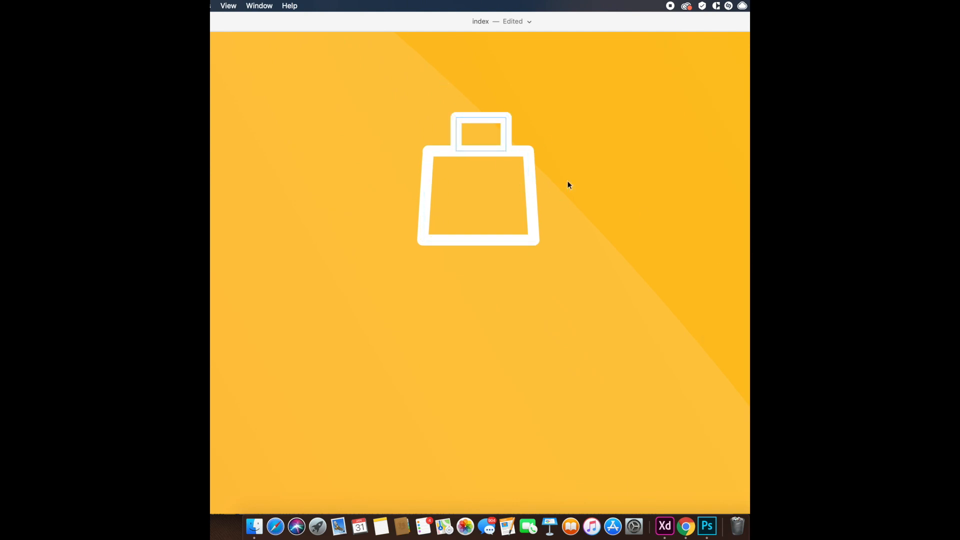
# Step: Select both bag shapes and nudge them slightly to the right
pyautogui.press('cmd+a')
pyautogui.press('Right')
pyautogui.press('Right')
pyautogui.press('Right')
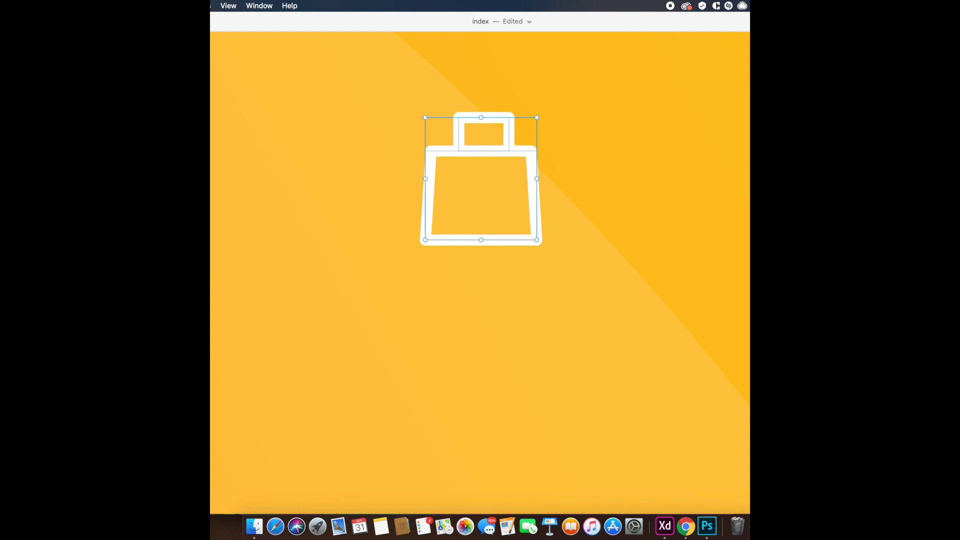
# Step: Narrow the handle rectangle so it is centred on the bag, and round its upper corners into an arch
pyautogui.click(668, 151)
pyautogui.click(510, 134)
pyautogui.moveTo(512, 131); pyautogui.dragTo(505, 134)
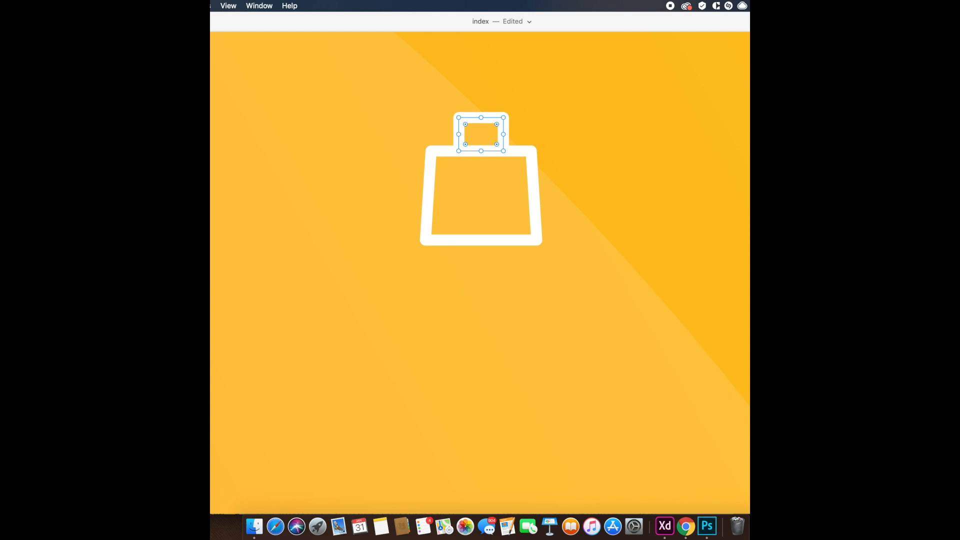
pyautogui.moveTo(465, 124); pyautogui.dragTo(481, 140)
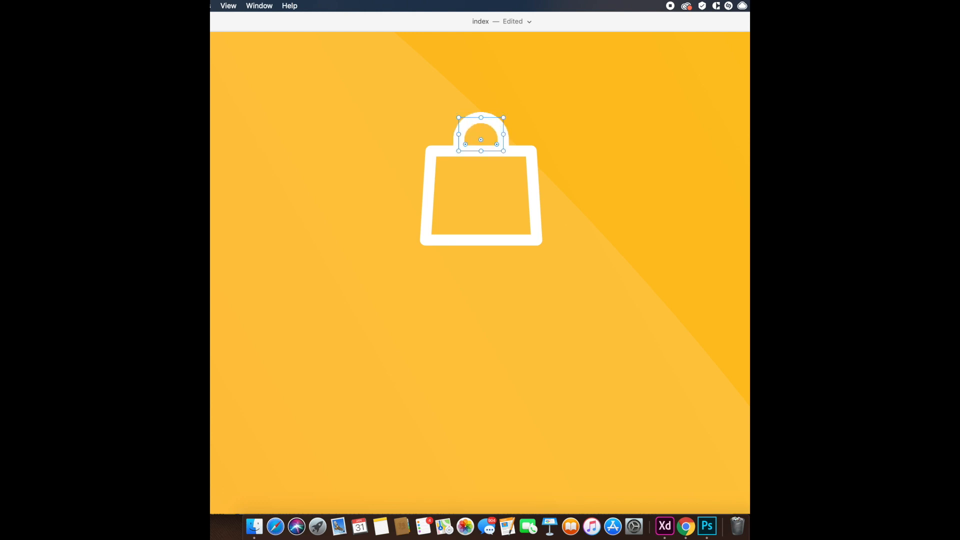
pyautogui.scroll(2, 520, 219)
# Step: Draw a thin horizontal bar across the lower part of the bag and style it white with rounded ends
pyautogui.click(540, 227)
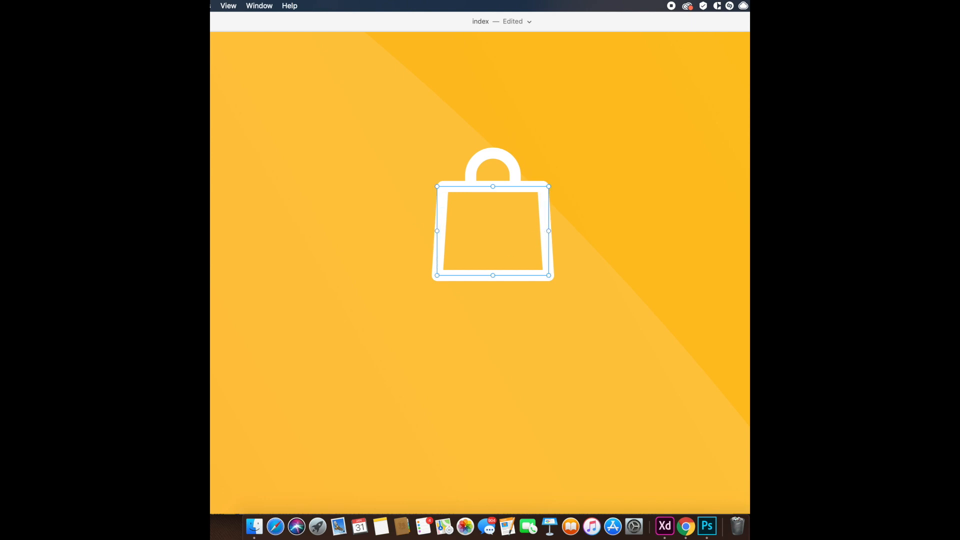
pyautogui.moveTo(470, 247); pyautogui.dragTo(536, 253)
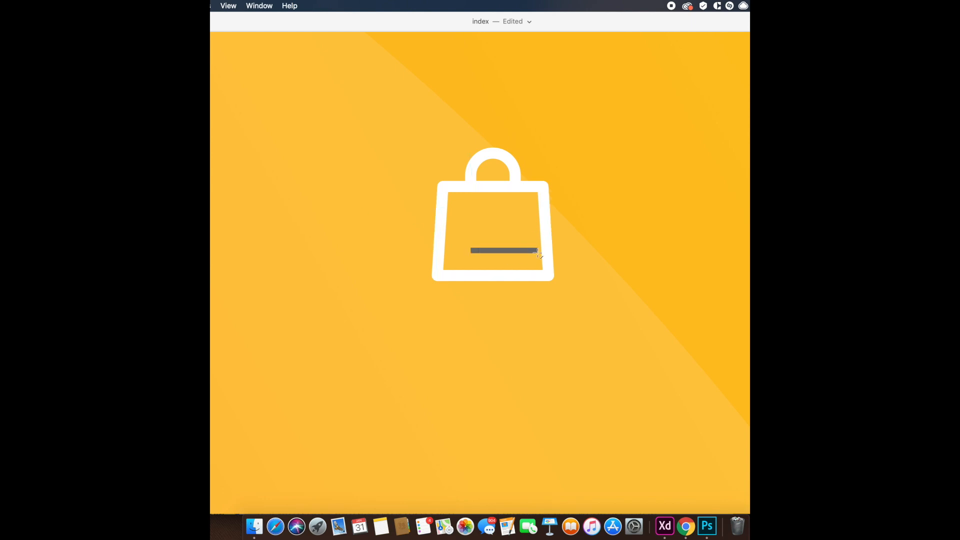
pyautogui.press('Return')
pyautogui.moveTo(487, 250); pyautogui.dragTo(476, 250)
pyautogui.moveTo(724, 195); pyautogui.dragTo(676, 143)
# Step: Duplicate the bar just above as a shorter line, and centre both lines horizontally on the bag
pyautogui.click(504, 249)
pyautogui.moveTo(504, 249); pyautogui.dragTo(498, 228)
pyautogui.keyDown('shift'); pyautogui.click(533, 193); pyautogui.keyUp('shift')
pyautogui.hotkey('shift', 'c')
pyautogui.scroll(-3, 520, 270)
pyautogui.scroll(-8, 519, 283)
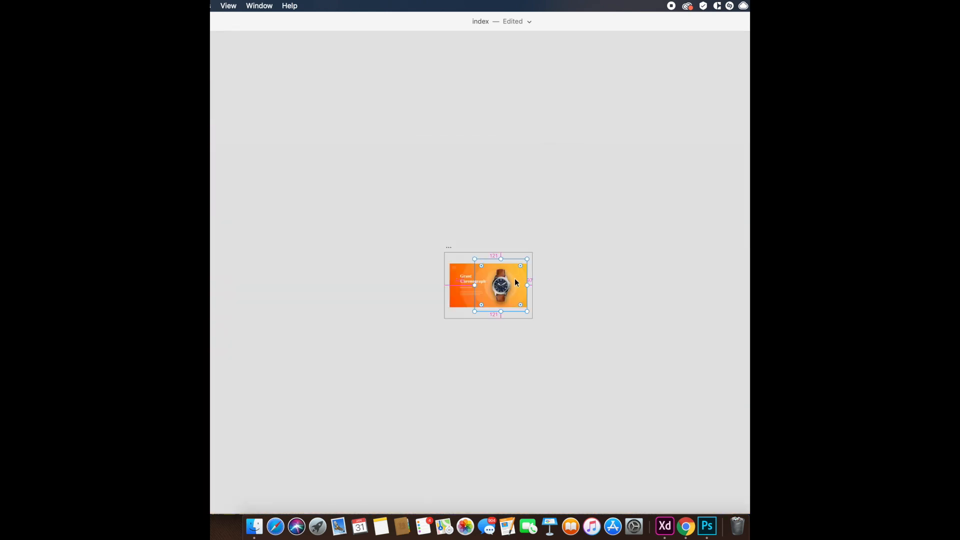
pyautogui.scroll(6, 514, 278)
pyautogui.scroll(8, 530, 241)
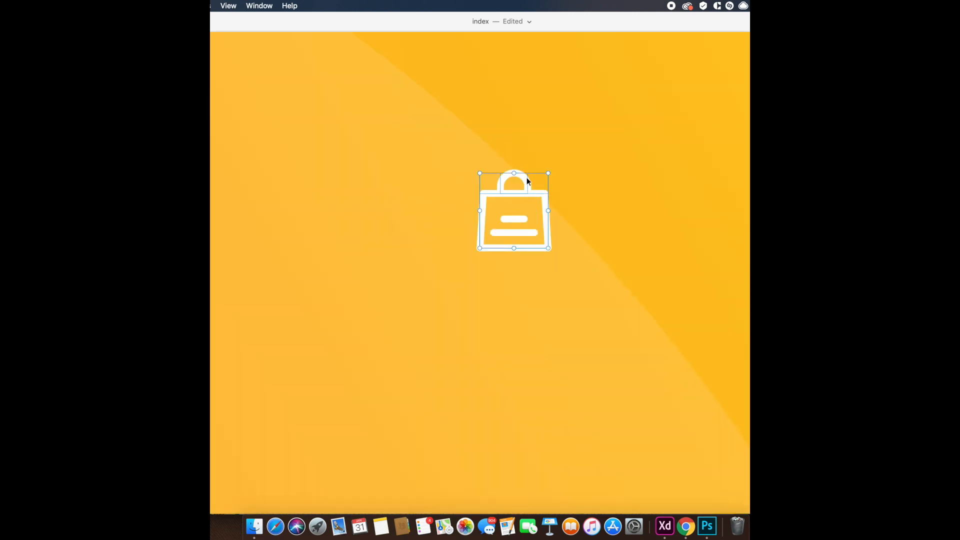
# Step: Make the bag's handle arch taller so it rises higher above the body, with its base on the body's upper edge
pyautogui.doubleClick(536, 250)
pyautogui.scroll(2, 523, 197)
pyautogui.click(496, 192)
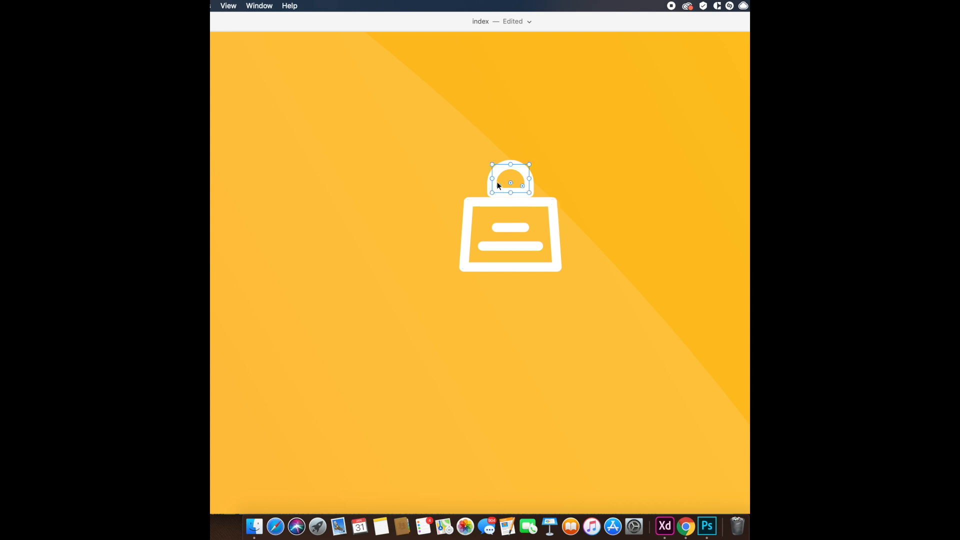
pyautogui.scroll(3, 507, 180)
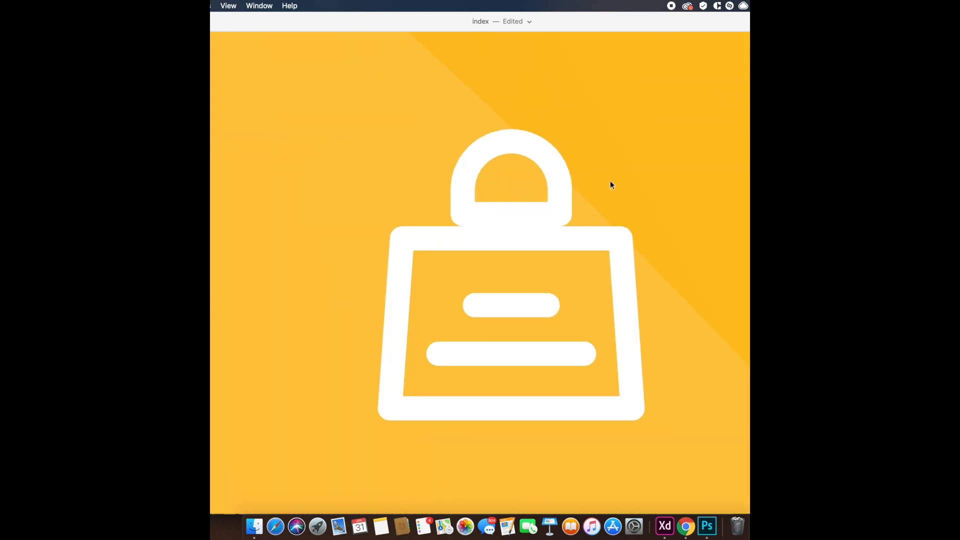
pyautogui.scroll(-5, 483, 187)
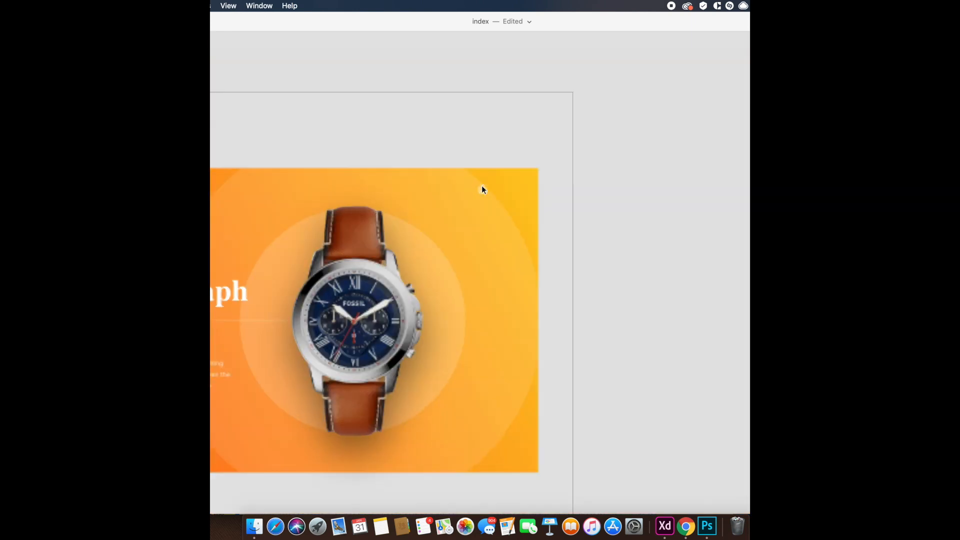
pyautogui.scroll(1, 483, 187)
pyautogui.click(495, 194)
pyautogui.scroll(3, 497, 197)
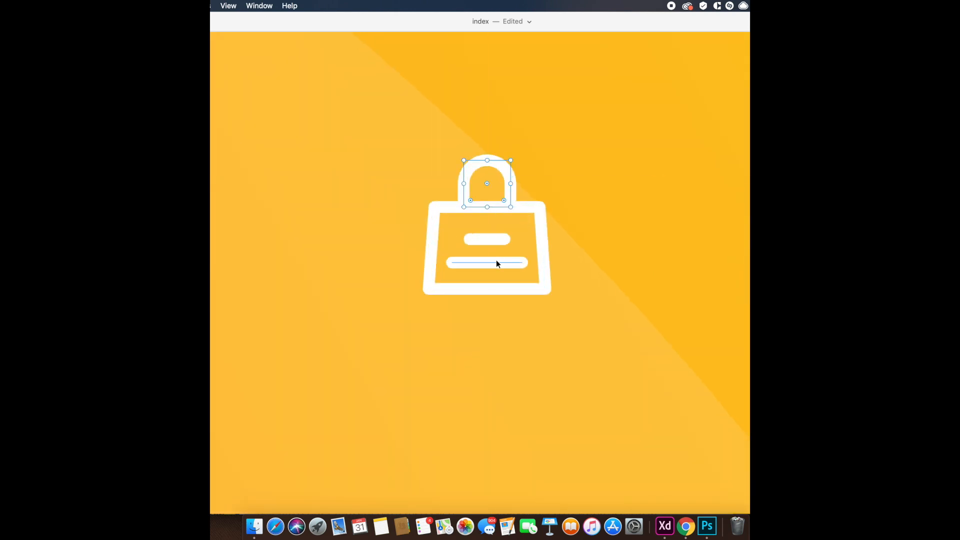
# Step: Narrow the bag's trapezoid body symmetrically and select the whole bag icon
pyautogui.click(434, 247)
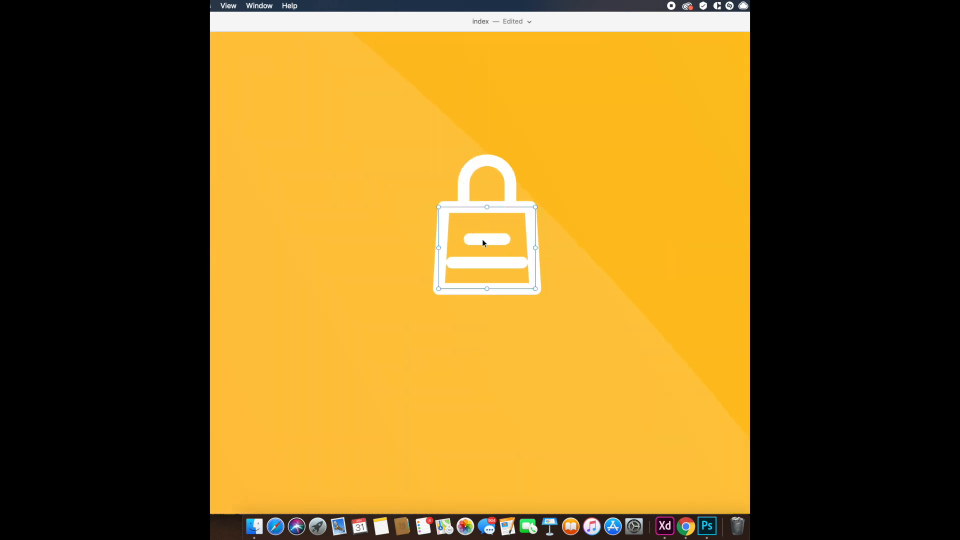
pyautogui.scroll(-5, 517, 218)
pyautogui.keyDown('shift'); pyautogui.click(207, 121); pyautogui.keyUp('shift')
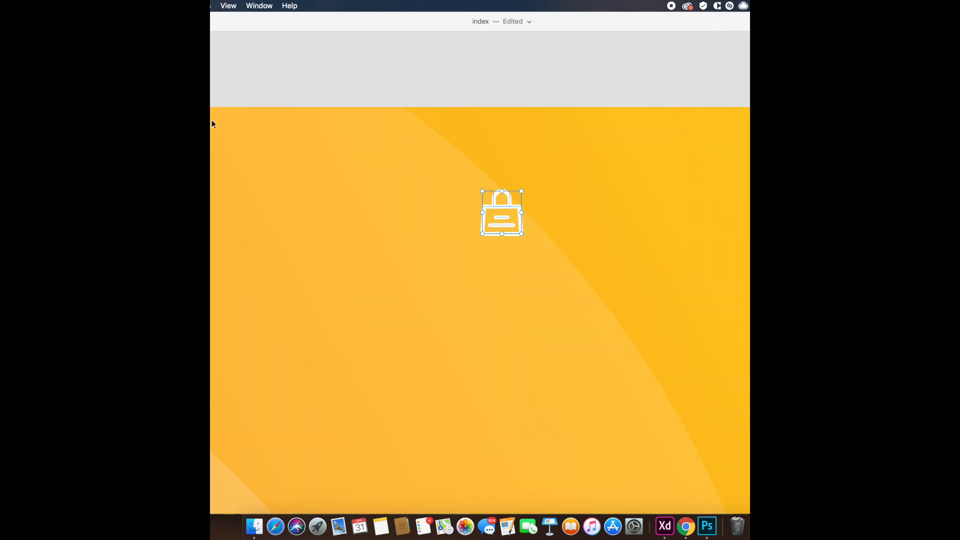
pyautogui.click(504, 185)
# Step: Align the bag icon vertically with the middle of the OZON watches logo
pyautogui.press('super+0')
pyautogui.click(676, 142)
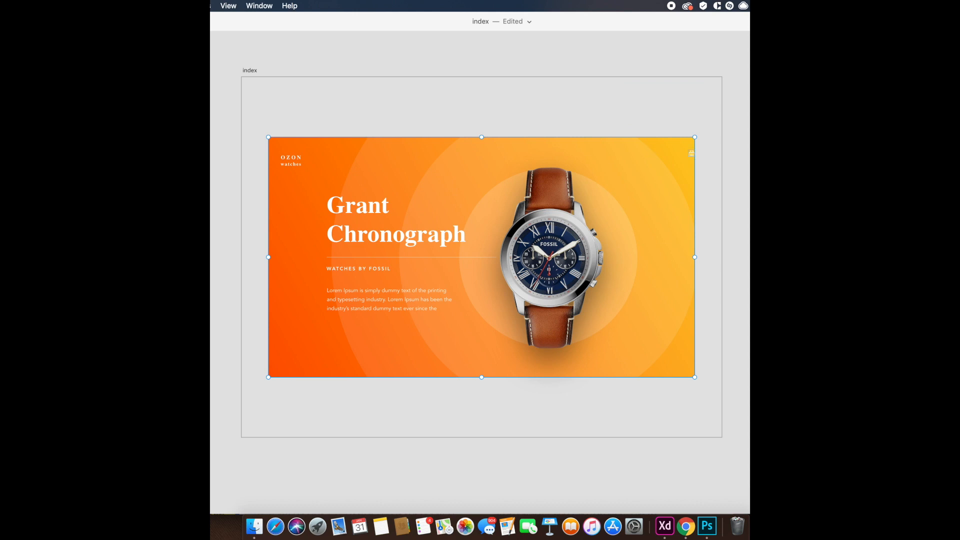
pyautogui.click(291, 160)
pyautogui.keyDown('shift'); pyautogui.click(691, 142); pyautogui.keyUp('shift')
pyautogui.hotkey('shift', 'm')
pyautogui.moveTo(283, 248); pyautogui.dragTo(277, 249)
pyautogui.press('super+z')
# Step: Shift the bag icon left, away from the banner's right edge, and save the document
pyautogui.keyDown('shift'); pyautogui.click(337, 178); pyautogui.keyUp('shift')
pyautogui.keyDown('shift'); pyautogui.click(295, 159); pyautogui.keyUp('shift')
pyautogui.hotkey('shift', 'Left')
pyautogui.hotkey('shift', 'Left')
pyautogui.hotkey('shift', 'Left')
pyautogui.hotkey('shift', 'Left')
pyautogui.click(313, 135)
pyautogui.press('super+s')
# Step: Draw a small circle with an unfilled white outline left of the bag icon, and add a thin white vertical rectangle beneath it
pyautogui.scroll(5, 711, 160)
pyautogui.press('e')
pyautogui.moveTo(446, 147); pyautogui.dragTo(474, 168)
pyautogui.scroll(3, 478, 170)
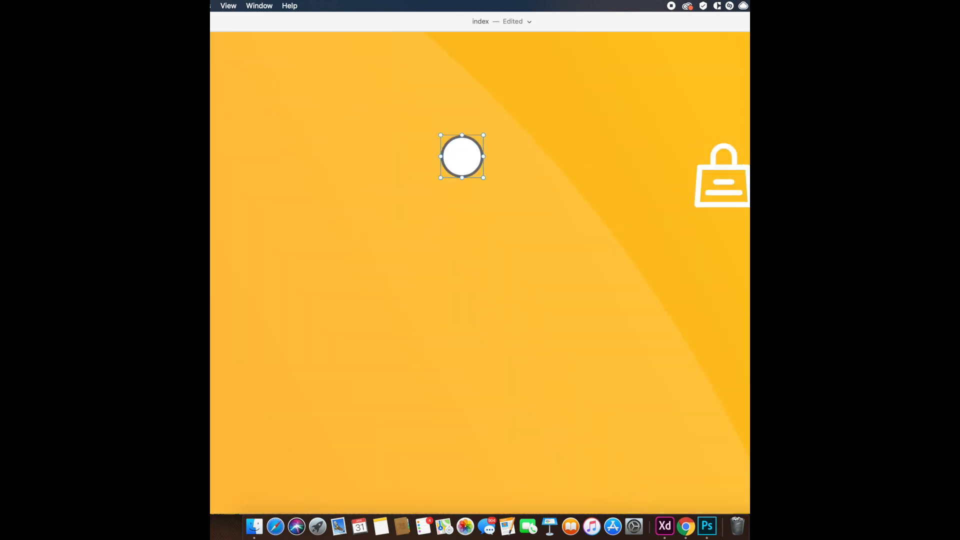
pyautogui.click(619, 145)
pyautogui.press('r')
pyautogui.moveTo(454, 191)
pyautogui.mouseDown()
pyautogui.moveTo(458, 220)
pyautogui.moveTo(463, 190)
pyautogui.mouseUp()
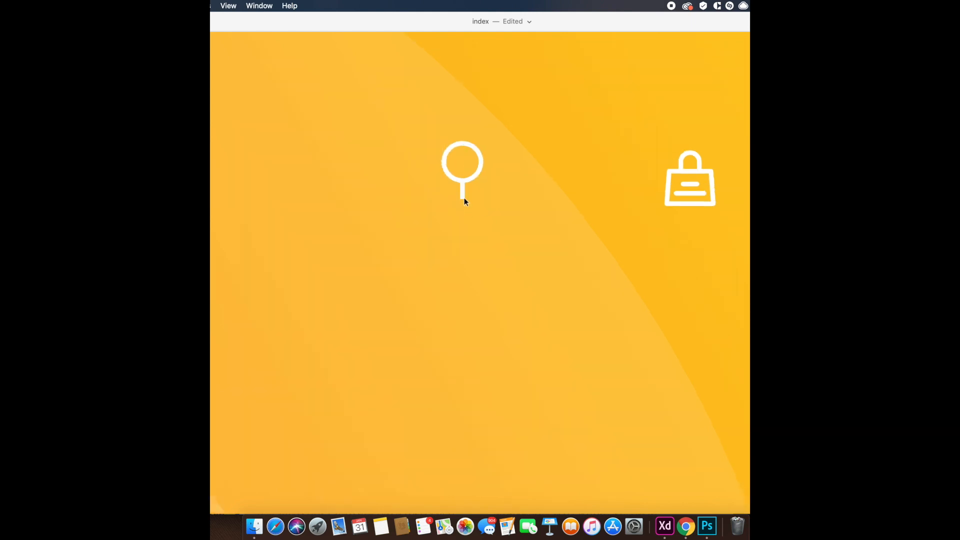
# Step: Round the end of the rectangle, tilt it with the circle into a diagonal magnifying glass, and place it beside the bag
pyautogui.scroll(5, 464, 202)
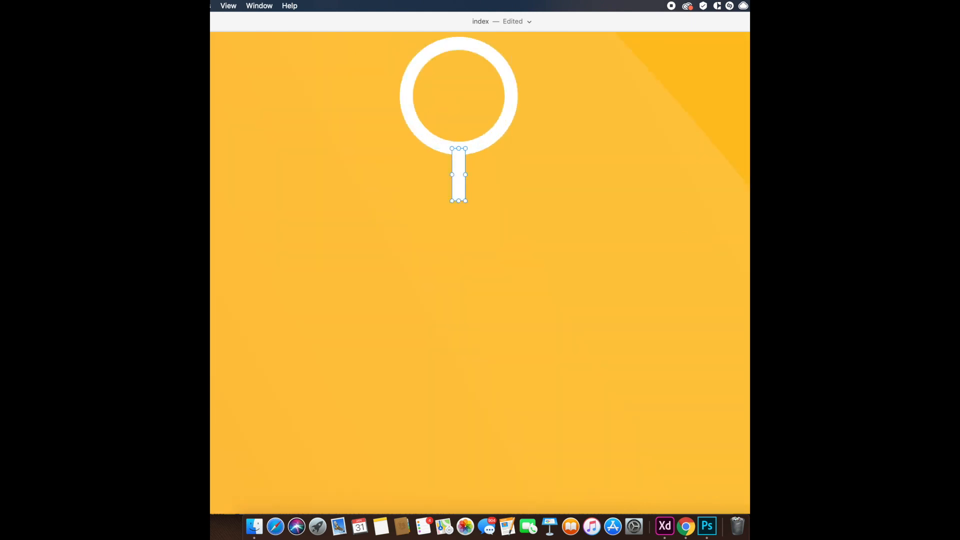
pyautogui.press('Return')
pyautogui.moveTo(457, 189); pyautogui.dragTo(457, 182)
pyautogui.keyDown('shift'); pyautogui.click(492, 138); pyautogui.keyUp('shift')
pyautogui.moveTo(514, 205); pyautogui.dragTo(648, 188)
pyautogui.scroll(-5, 511, 178)
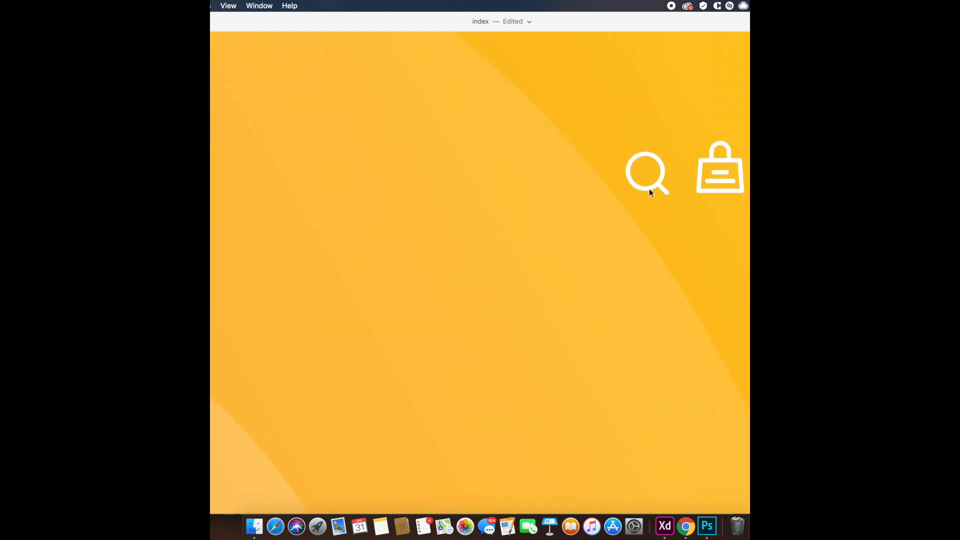
# Step: Select the search icon and shift it left to widen its gap from the bag icon
pyautogui.hscroll(5, 649, 188)
pyautogui.scroll(2, 649, 188)
pyautogui.keyDown('shift'); pyautogui.click(588, 229); pyautogui.keyUp('shift')
pyautogui.click(537, 216)
pyautogui.scroll(-5, 537, 216)
pyautogui.scroll(-5, 536, 216)
pyautogui.moveTo(426, 220); pyautogui.dragTo(483, 225)
pyautogui.click(584, 225)
pyautogui.moveTo(351, 240); pyautogui.dragTo(817, 236)
pyautogui.keyDown('shift'); pyautogui.click(303, 216); pyautogui.keyUp('shift')
pyautogui.hscroll(9, 606, 92)
pyautogui.scroll(-1, 599, 175)
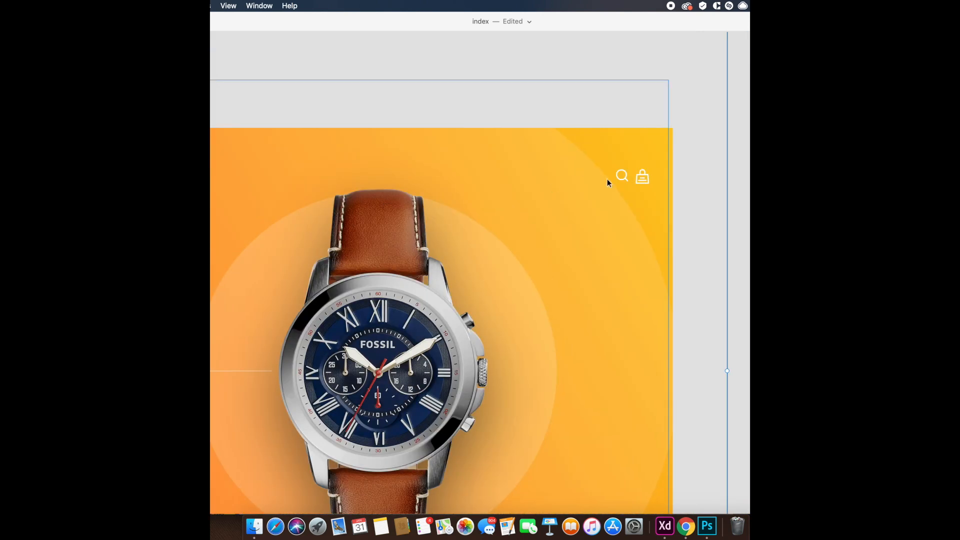
pyautogui.hotkey('shift', 'Left')
pyautogui.hotkey('shift', 'Left')
pyautogui.hotkey('shift', 'Left')
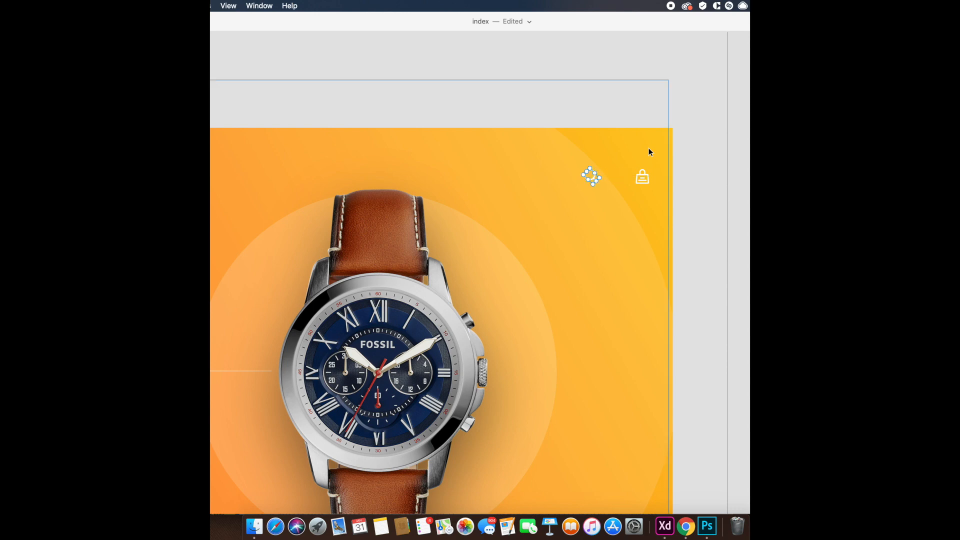
# Step: Nudge the search icon down slightly to line up with the bag icon, and save the document
pyautogui.click(695, 145)
pyautogui.scroll(-5, 642, 134)
pyautogui.scroll(4, 633, 128)
pyautogui.click(599, 137)
pyautogui.keyDown('shift'); pyautogui.click(645, 139); pyautogui.keyUp('shift')
pyautogui.click(599, 137)
pyautogui.press('Down')
pyautogui.press('Down')
pyautogui.click(714, 146)
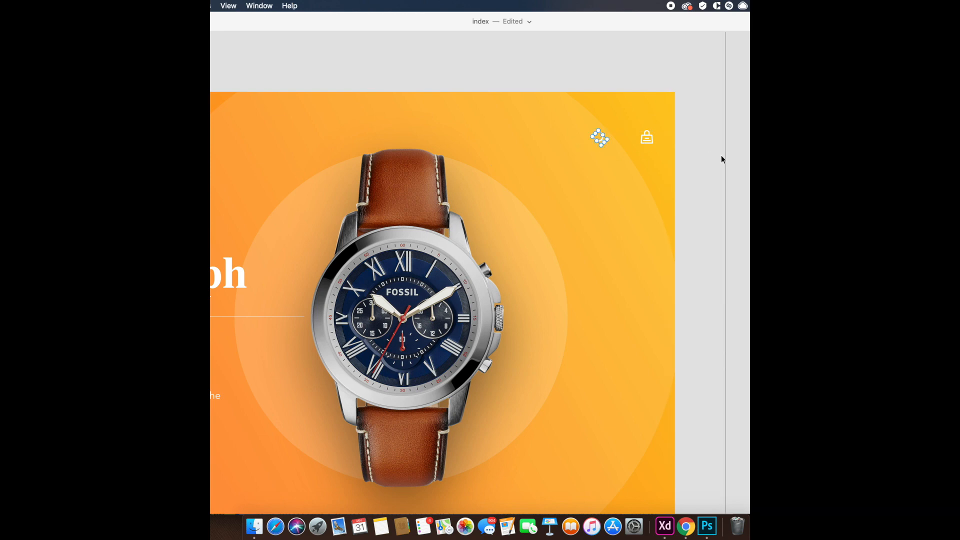
pyautogui.press('super+0')
pyautogui.press('super+s')
# Step: Open the side-view watch image FS5210IE_2 from Finder as its own document in Photoshop
pyautogui.click(632, 268)
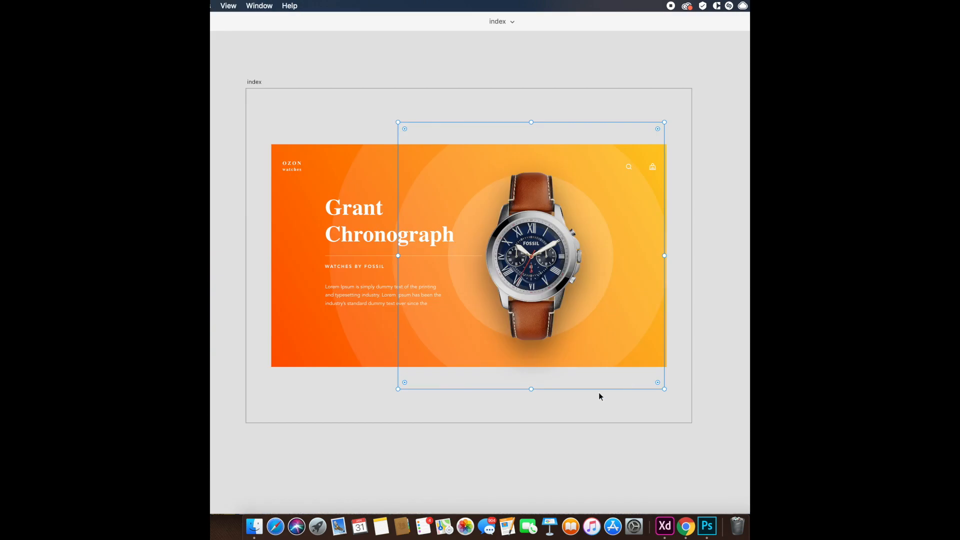
pyautogui.click(254, 526)
pyautogui.click(430, 191)
pyautogui.moveTo(431, 190); pyautogui.dragTo(406, 48)
pyautogui.click(706, 525)
pyautogui.click(254, 526)
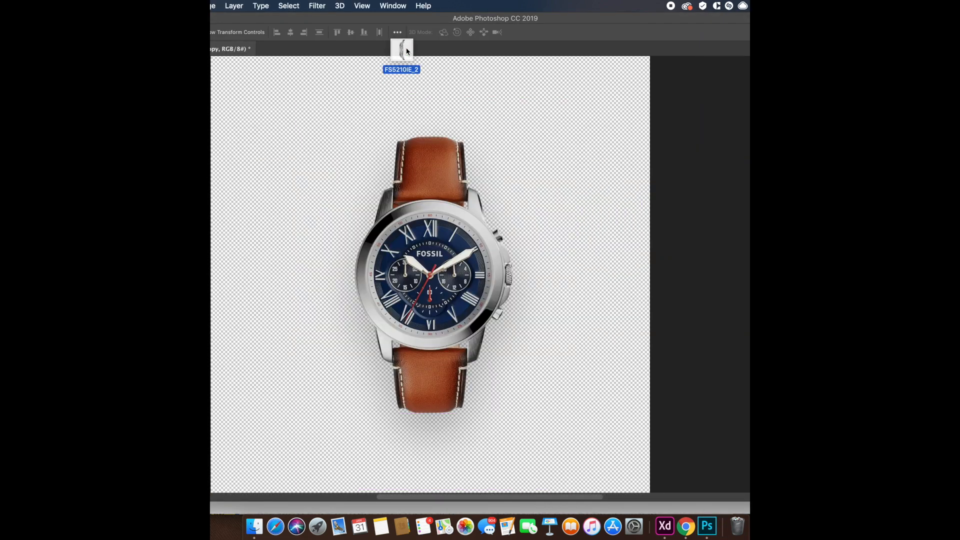
# Step: Duplicate the watch image onto a new layer and select the white area right of the watch with the Magic Wand
pyautogui.press('super+j')
pyautogui.press('w')
pyautogui.hotkey('shift', 'w')
pyautogui.click(507, 223)
pyautogui.rightClick(515, 307)
pyautogui.click(530, 425)
pyautogui.press('Return')
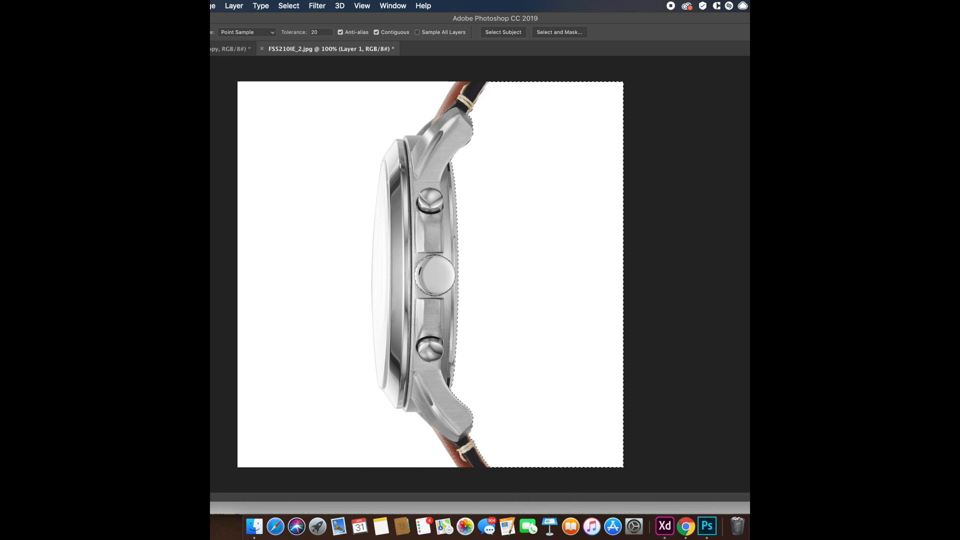
# Step: Delete the selected white area right of the watch from the layer and clear the selection
pyautogui.press('super+shift+i')
pyautogui.press('v')
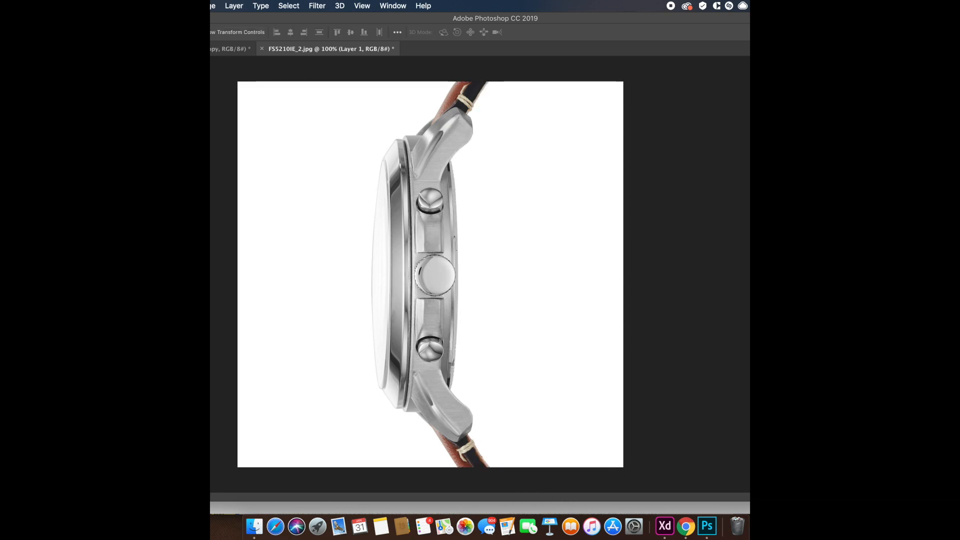
pyautogui.press('super+shift+i')
pyautogui.press('Delete')
pyautogui.press('super+d')
# Step: Start a Pen path at the upper strap's left edge and trace it down over the lug to the case's upper rim
pyautogui.press('p')
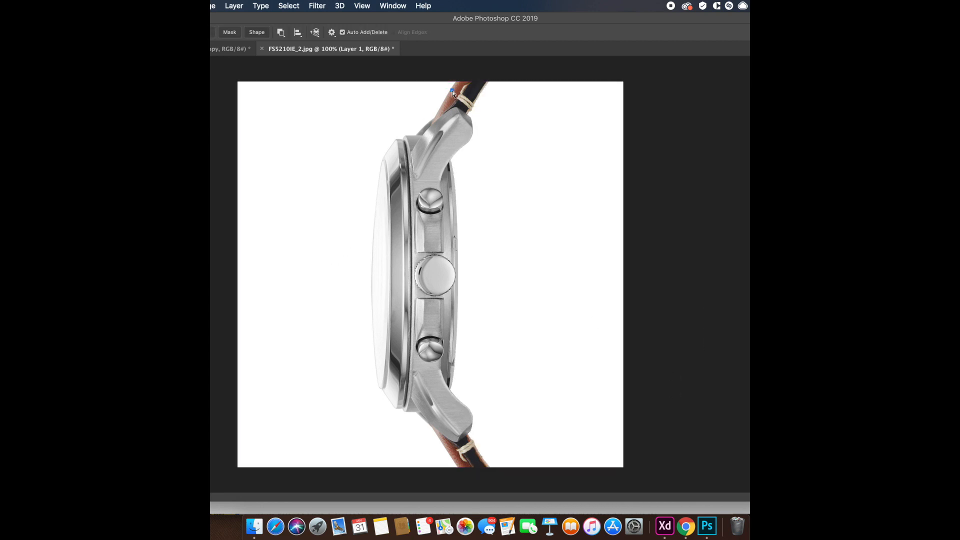
pyautogui.scroll(5, 453, 94)
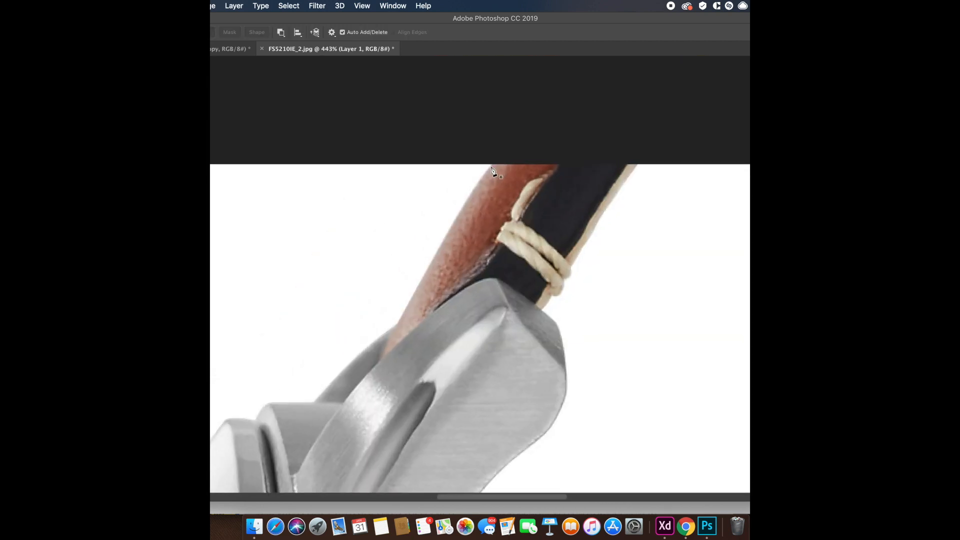
pyautogui.click(427, 268)
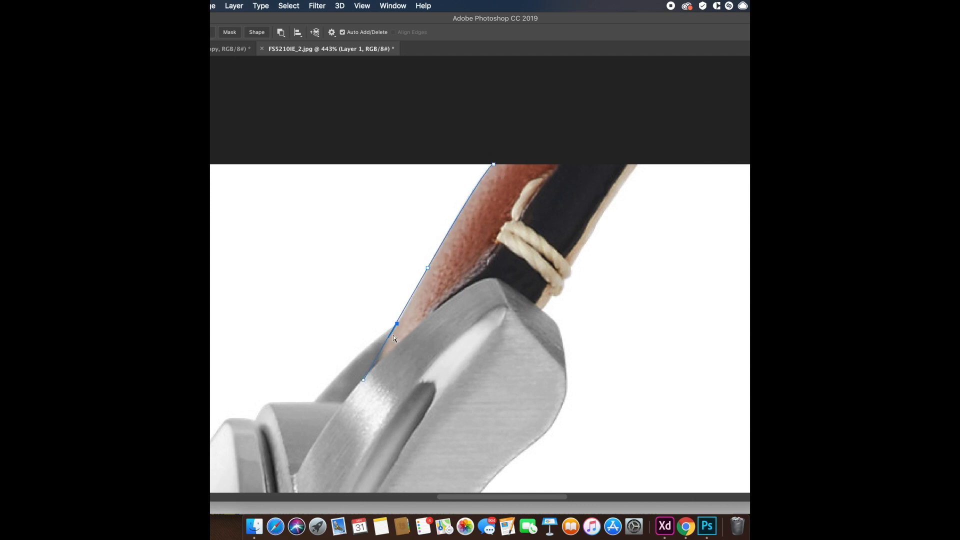
pyautogui.click(396, 325)
pyautogui.moveTo(410, 310)
pyautogui.mouseDown()
pyautogui.moveTo(581, 211)
pyautogui.moveTo(622, 164)
pyautogui.mouseUp()
pyautogui.moveTo(526, 255); pyautogui.dragTo(487, 304)
pyautogui.keyDown('alt'); pyautogui.click(527, 255); pyautogui.keyUp('alt')
pyautogui.click(483, 256)
pyautogui.moveTo(467, 272); pyautogui.dragTo(468, 275)
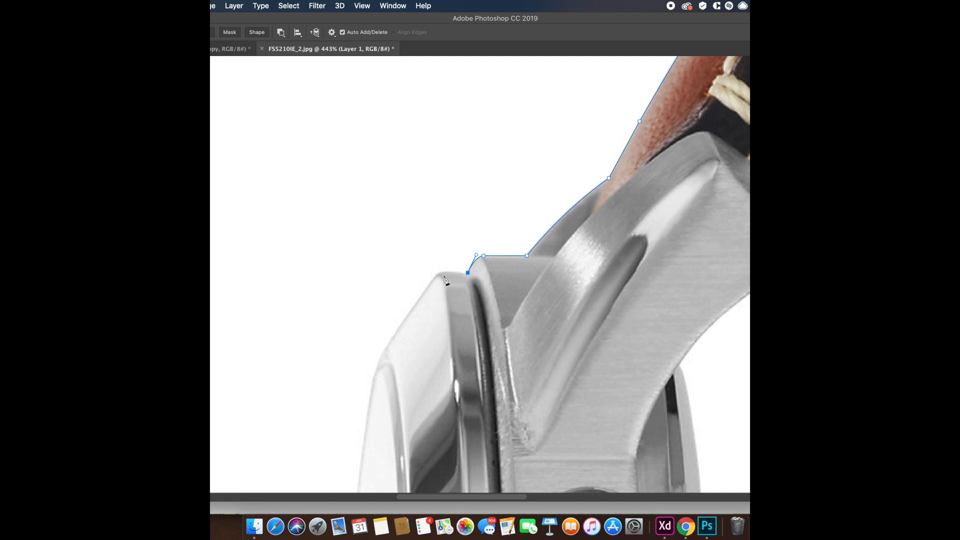
# Step: Continue the path around the upper bezel and down the curved left edge of the watch crystal
pyautogui.moveTo(428, 284); pyautogui.dragTo(485, 199)
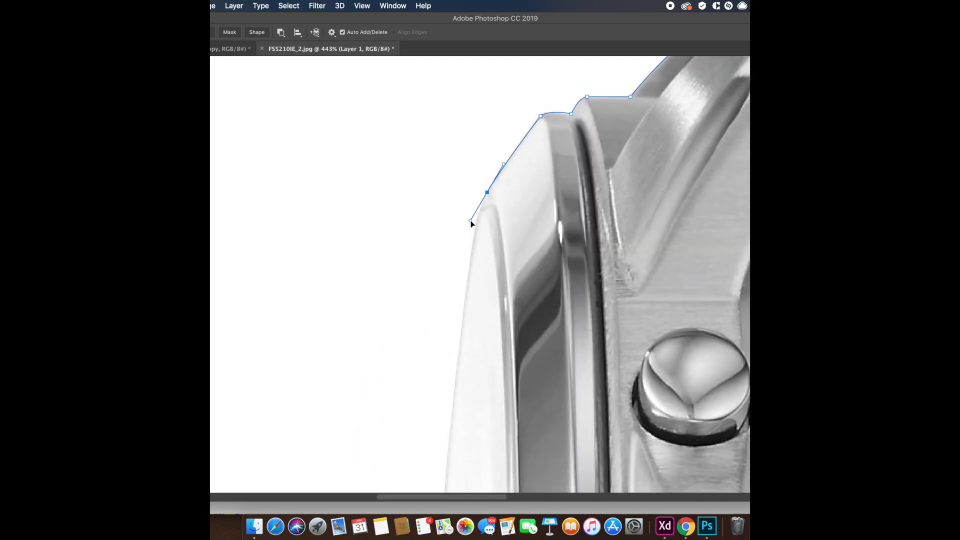
pyautogui.scroll(-2, 482, 252)
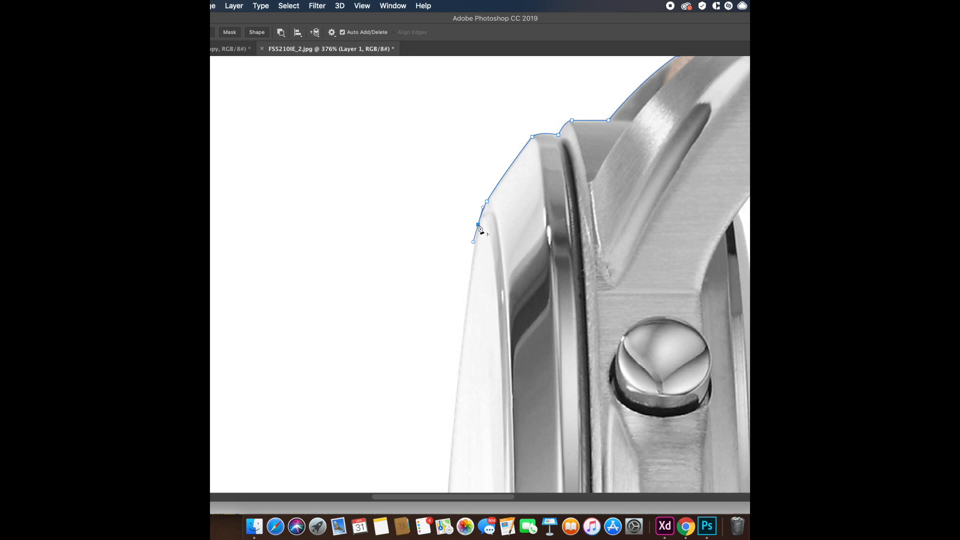
pyautogui.scroll(-10, 479, 230)
pyautogui.scroll(10, 377, 395)
pyautogui.moveTo(421, 295); pyautogui.dragTo(409, 204)
pyautogui.scroll(-10, 439, 362)
pyautogui.scroll(10, 423, 209)
pyautogui.moveTo(302, 150); pyautogui.dragTo(307, 157)
pyautogui.scroll(-10, 457, 377)
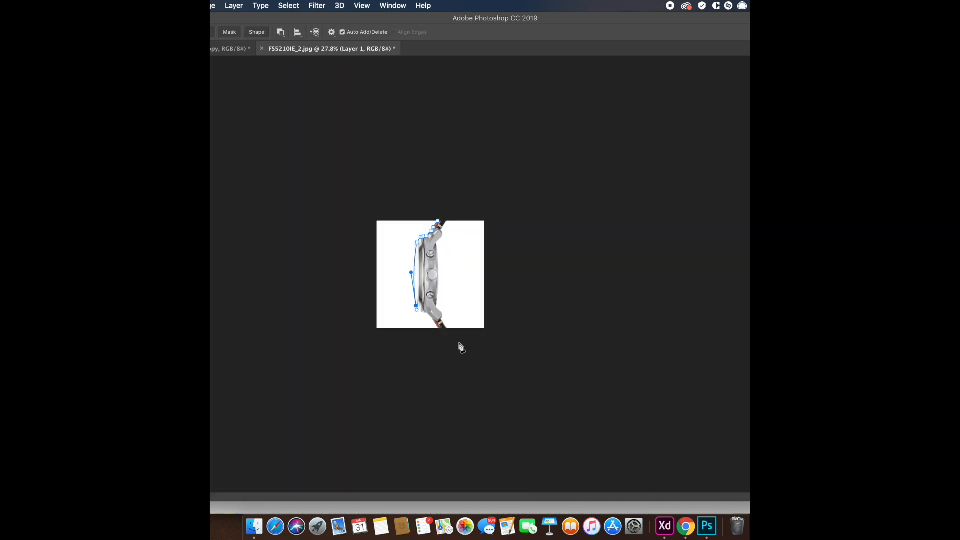
# Step: Trace the path around the crystal's lower corner and lower bezel to where the lug meets the strap
pyautogui.scroll(7, 461, 345)
pyautogui.moveTo(371, 383); pyautogui.dragTo(383, 381)
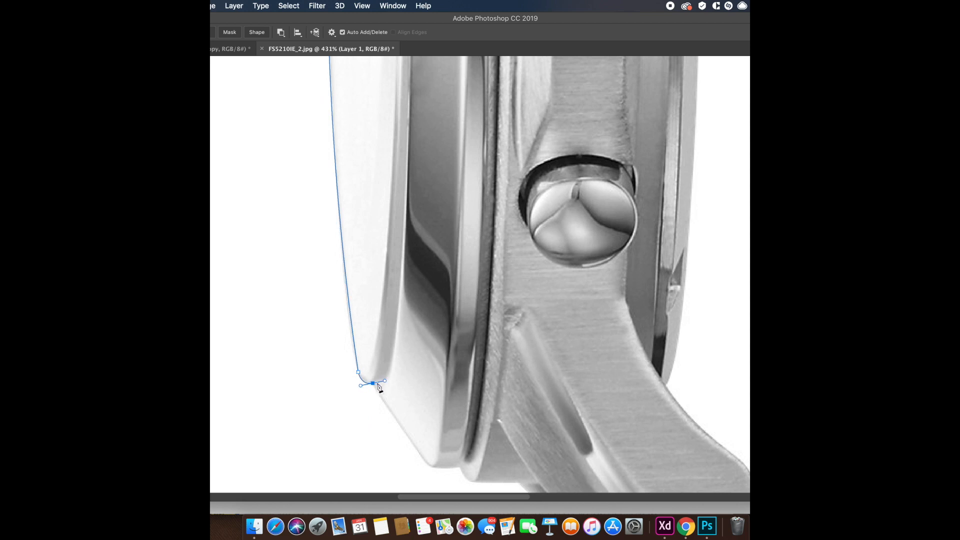
pyautogui.scroll(-3, 403, 293)
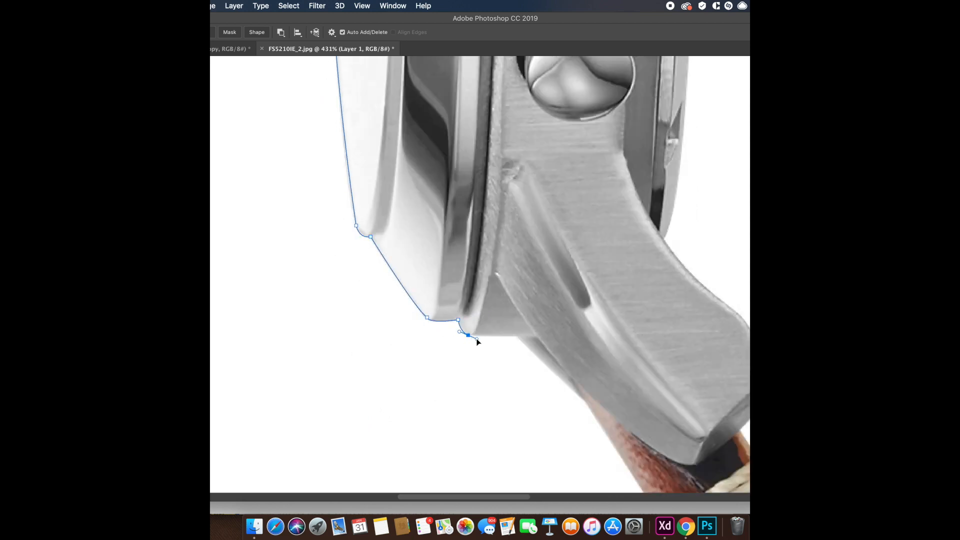
pyautogui.click(517, 336)
pyautogui.scroll(-3, 465, 305)
pyautogui.hscroll(3, 464, 304)
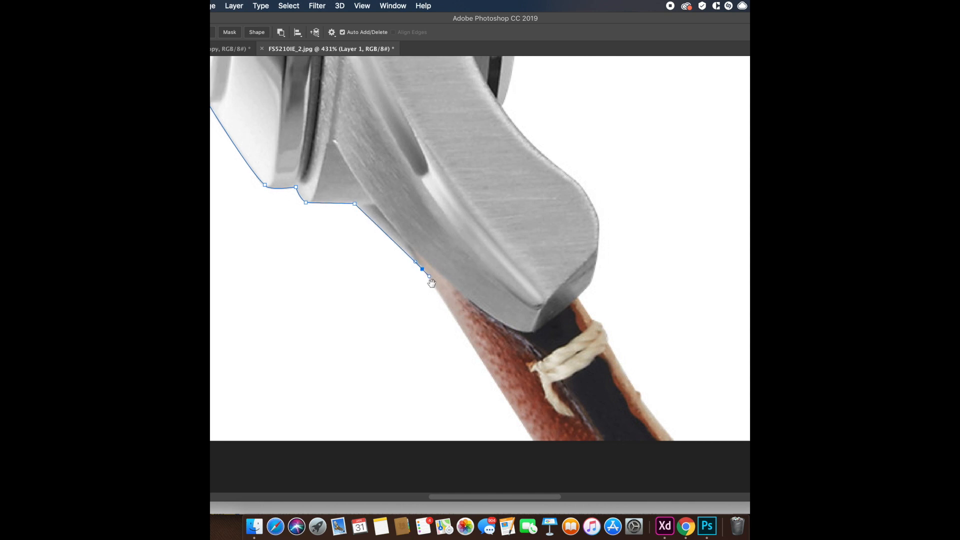
# Step: Extend the path along the lower strap's left edge to the bottom of the canvas
pyautogui.moveTo(429, 279); pyautogui.dragTo(399, 215)
pyautogui.click(502, 378)
pyautogui.click(503, 385)
pyautogui.scroll(-5, 495, 383)
pyautogui.moveTo(471, 366); pyautogui.dragTo(584, 406)
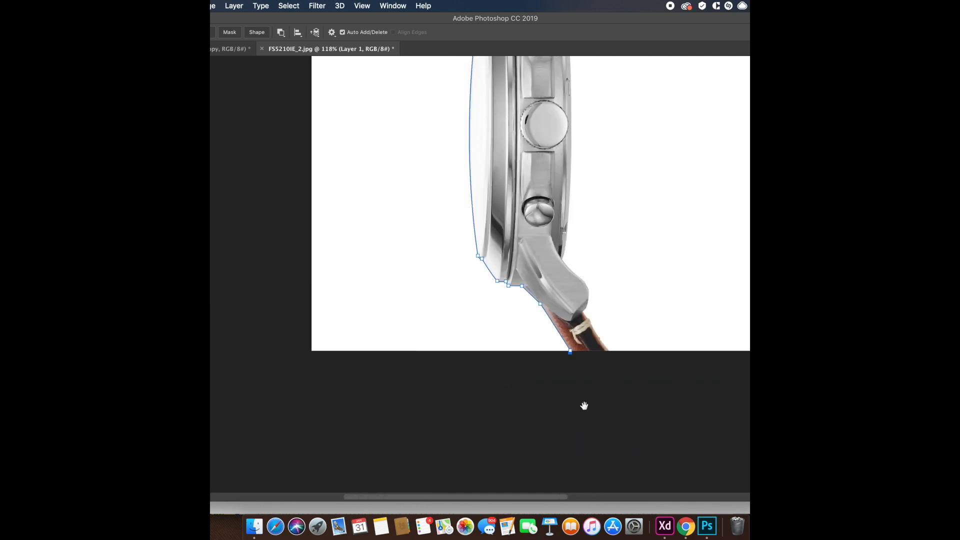
# Step: Close the path with anchor points around the canvas and convert it into a selection
pyautogui.moveTo(333, 404); pyautogui.dragTo(320, 404)
pyautogui.moveTo(265, 320); pyautogui.dragTo(267, 304)
pyautogui.click(332, 182)
pyautogui.moveTo(486, 163); pyautogui.dragTo(505, 163)
pyautogui.moveTo(595, 172); pyautogui.dragTo(602, 178)
pyautogui.click(640, 227)
pyautogui.rightClick(445, 233)
pyautogui.click(460, 273)
pyautogui.press('Return')
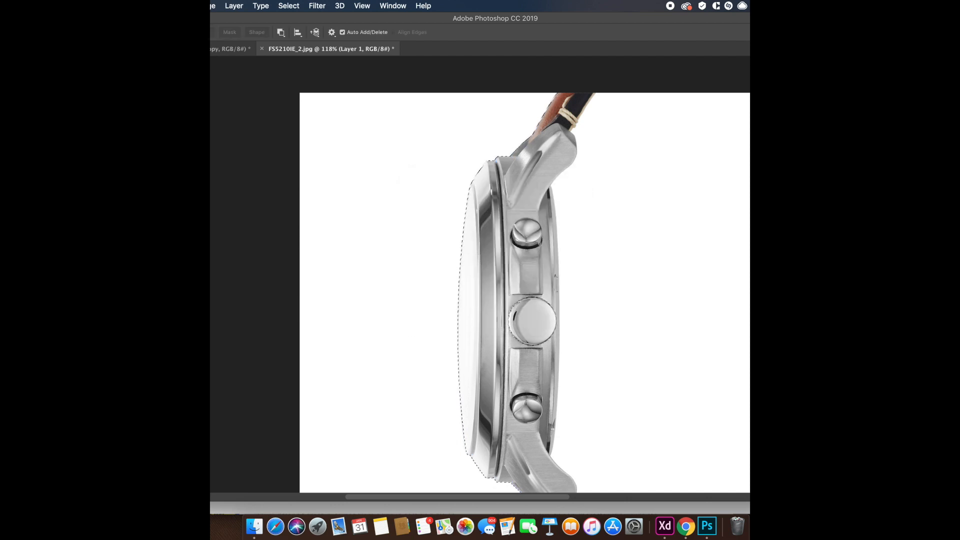
# Step: Invert the selection, delete the white background left of the watch, and deselect
pyautogui.press('super+shift+i')
pyautogui.press('Delete')
pyautogui.press('super+d')
pyautogui.press('v')
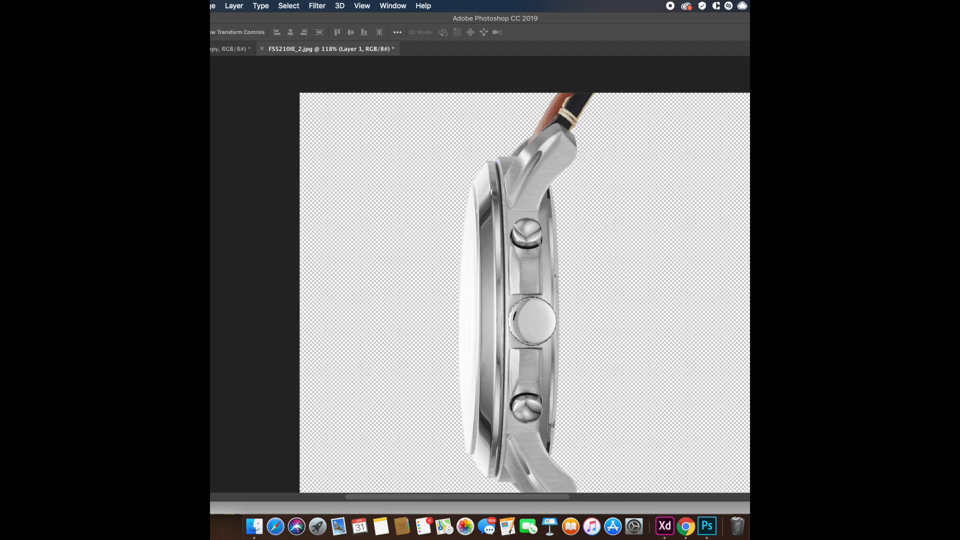
# Step: Expand the canvas with the Crop tool so that transparent space surrounds the watch on all sides
pyautogui.scroll(-10, 499, 303)
pyautogui.scroll(1, 499, 304)
pyautogui.press('c')
pyautogui.press('super+z')
pyautogui.moveTo(513, 188); pyautogui.dragTo(554, 159)
pyautogui.press('Return')
pyautogui.press('v')
pyautogui.scroll(4, 454, 154)
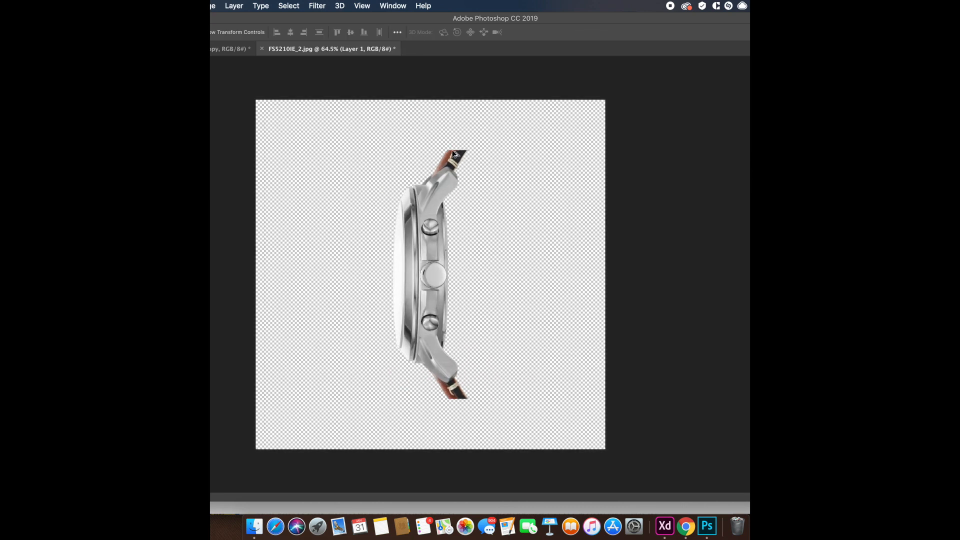
# Step: Trace a closed pen path along the upper strap's flat cut end and around the empty area above it
pyautogui.scroll(5, 454, 154)
pyautogui.press('p')
pyautogui.click(445, 206)
pyautogui.scroll(3, 457, 195)
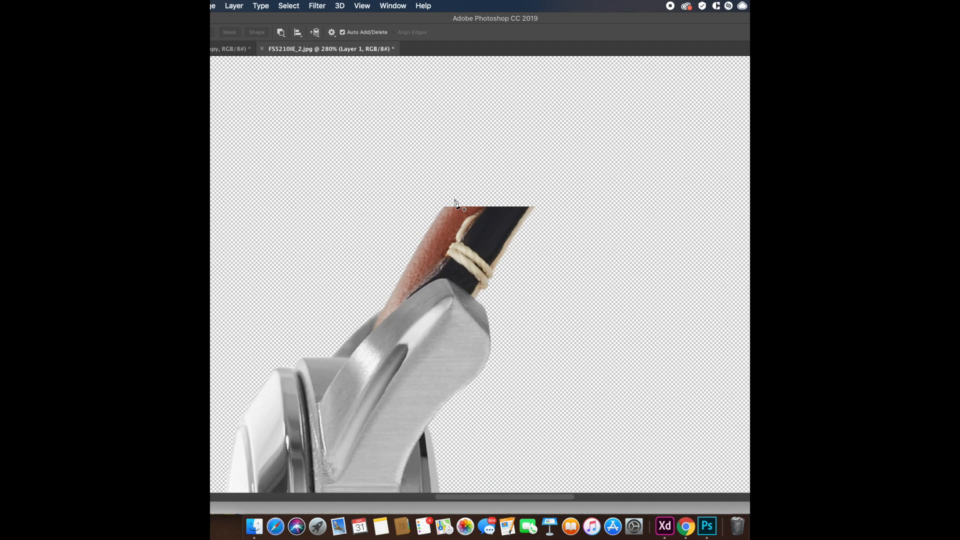
pyautogui.moveTo(576, 215); pyautogui.dragTo(667, 220)
pyautogui.click(588, 213)
pyautogui.click(592, 189)
pyautogui.moveTo(495, 180); pyautogui.dragTo(447, 178)
pyautogui.click(403, 177)
pyautogui.moveTo(436, 214); pyautogui.dragTo(449, 219)
# Step: Convert the path into a selection, trim the upper strap's cut end with it, and deselect
pyautogui.click(212, 32)
pyautogui.press('Return')
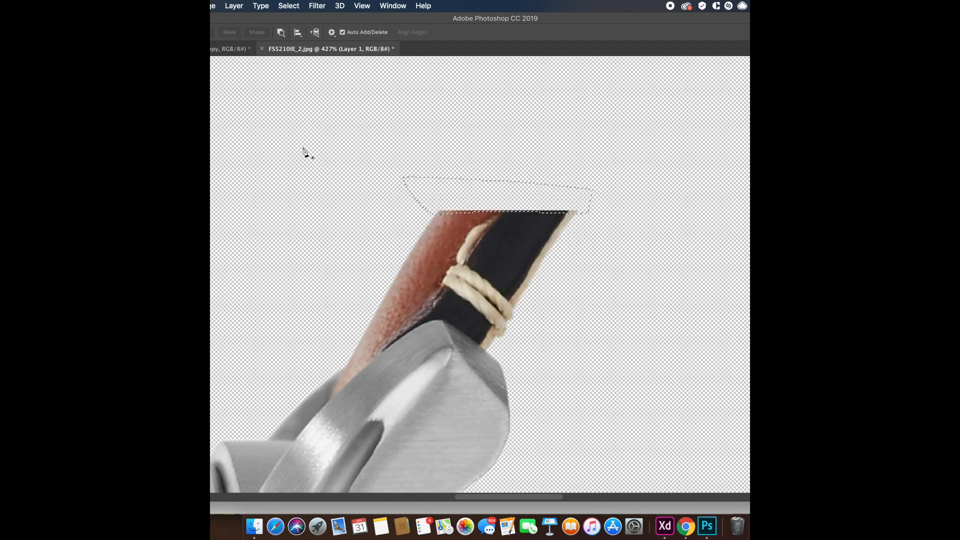
pyautogui.hotkey('ctrl', 'd')
# Step: Trace a closed pen path along the lower strap's flat cut end and around the empty area below it
pyautogui.scroll(-10, 422, 199)
pyautogui.scroll(7, 445, 354)
pyautogui.moveTo(449, 438); pyautogui.dragTo(439, 257)
pyautogui.scroll(8, 440, 229)
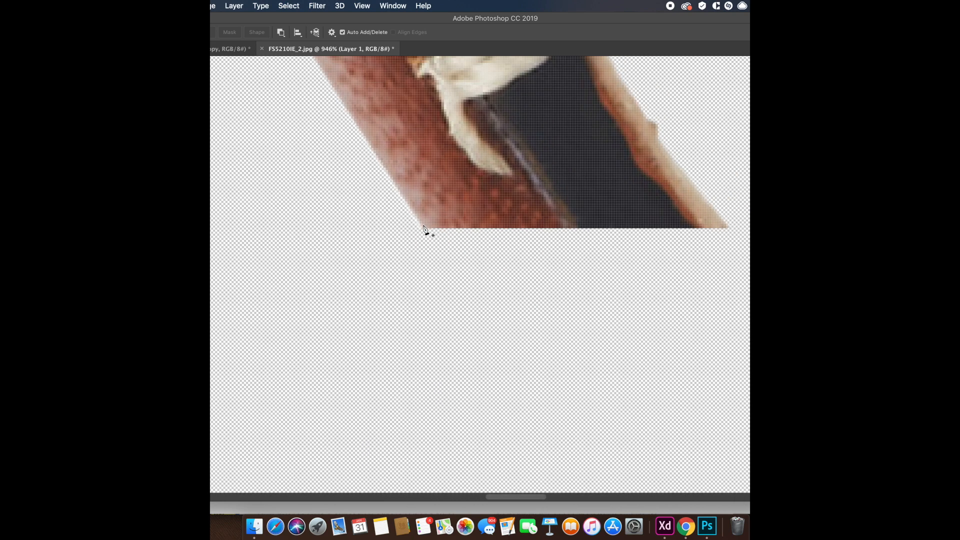
pyautogui.scroll(-1, 423, 226)
pyautogui.click(420, 221)
pyautogui.moveTo(678, 219); pyautogui.dragTo(749, 209)
pyautogui.keyDown('alt'); pyautogui.click(678, 219); pyautogui.keyUp('alt')
pyautogui.click(700, 229)
pyautogui.click(649, 271)
pyautogui.click(505, 273)
pyautogui.click(413, 269)
pyautogui.moveTo(420, 222); pyautogui.dragTo(457, 221)
# Step: Turn the lower path into a selection, delete the strip at the strap's end, and deselect
pyautogui.click(212, 32)
pyautogui.click(543, 203)
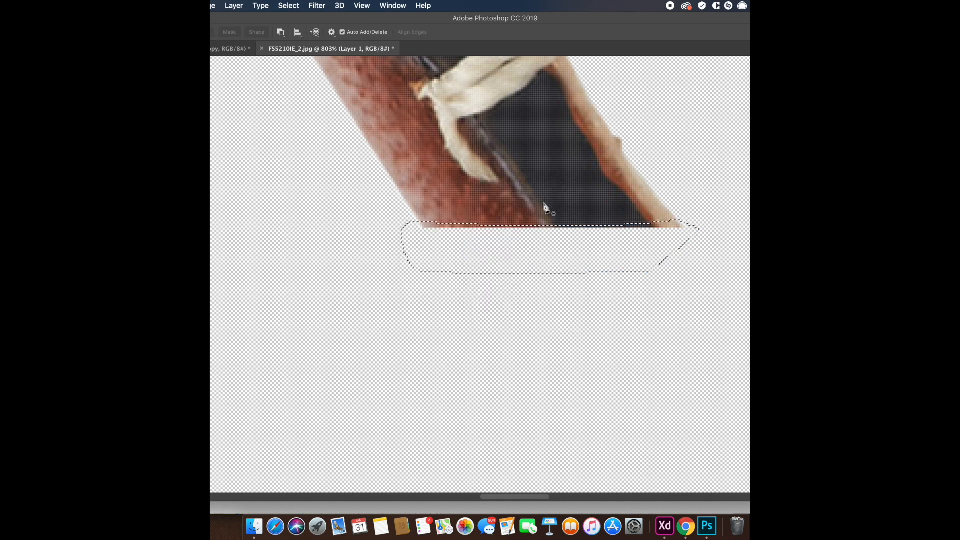
pyautogui.press('Delete')
pyautogui.press('super+d')
pyautogui.press('v')
pyautogui.press('super+0')
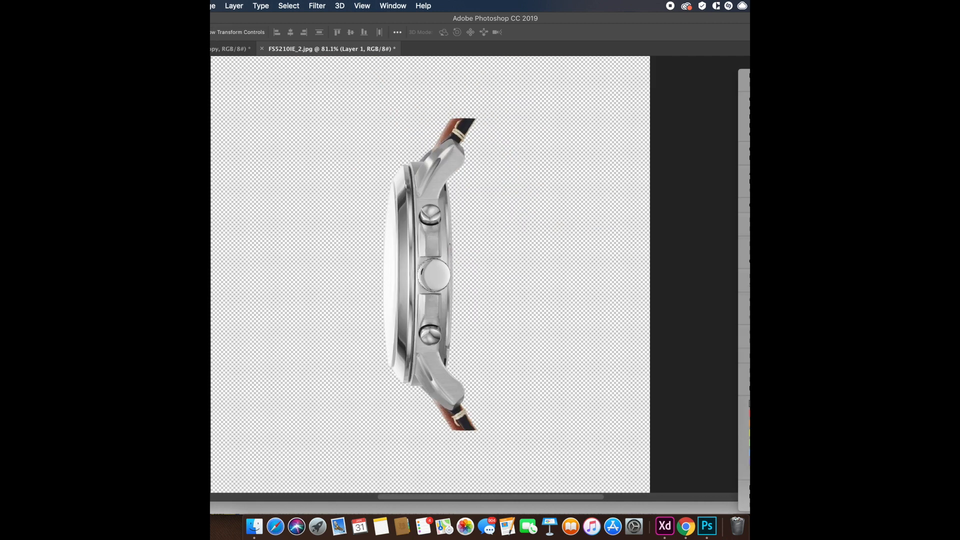
# Step: Duplicate the watch layer, give the copy a black Color Overlay, and send it behind the original
pyautogui.press('super+j')
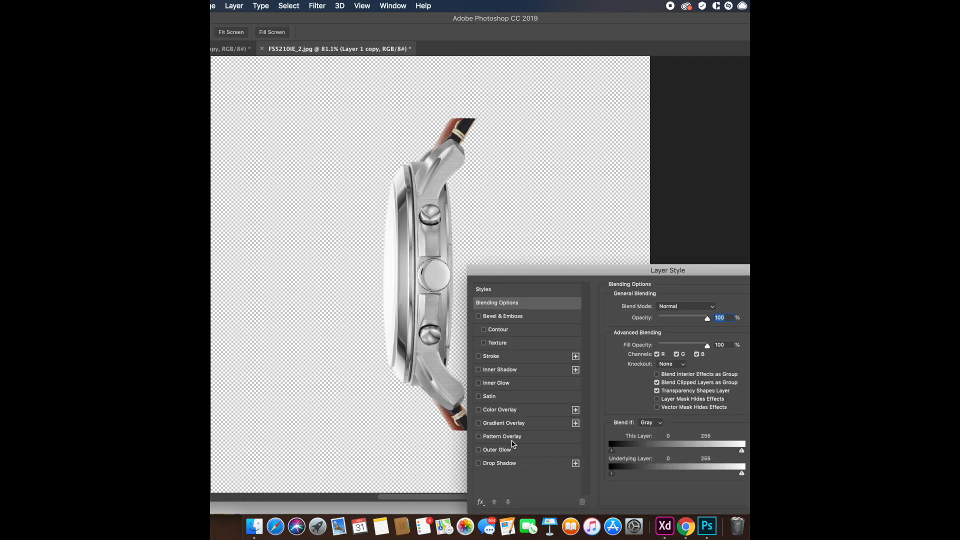
pyautogui.click(554, 409)
pyautogui.press('Return')
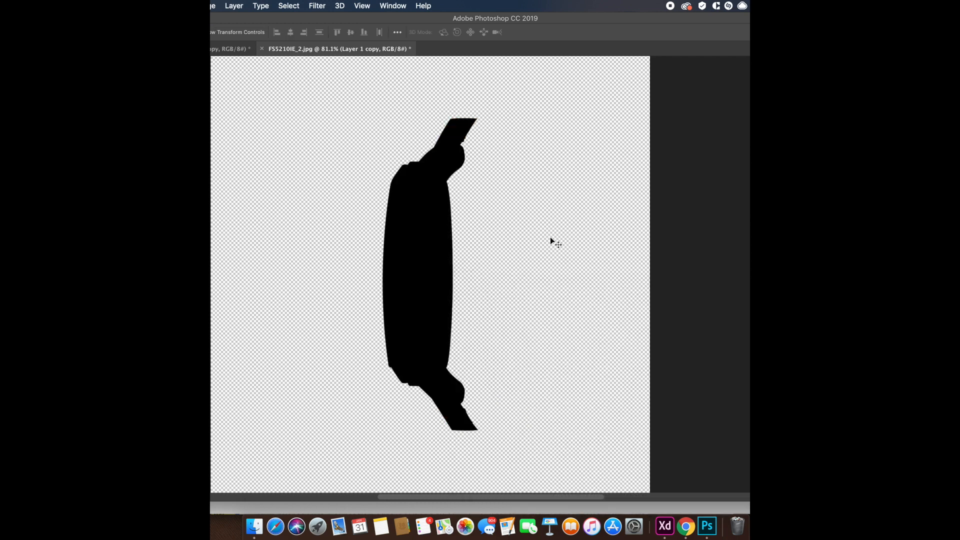
pyautogui.press('super+bracketleft')
# Step: Transform the black copy slightly behind the watch and soften it into a shadow with Gaussian Blur
pyautogui.press('super+t')
pyautogui.moveTo(479, 120); pyautogui.dragTo(476, 131)
pyautogui.press('Return')
pyautogui.click(319, 6)
pyautogui.moveTo(323, 128)
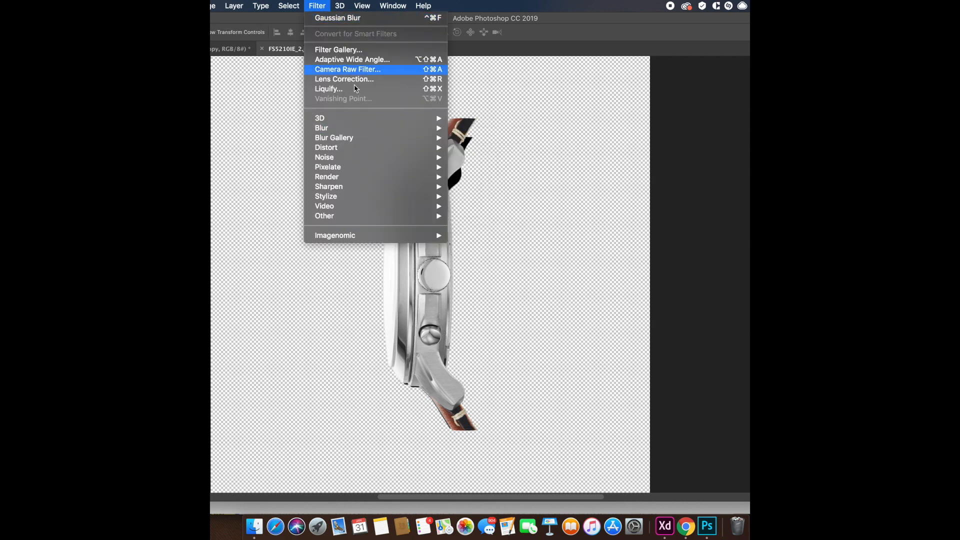
pyautogui.click(481, 170)
pyautogui.press('Return')
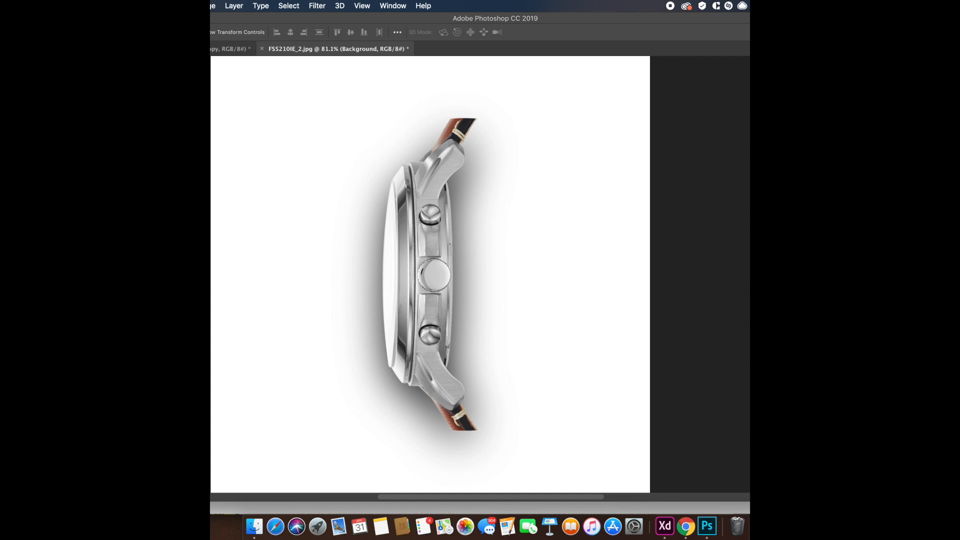
# Step: Set the shadow layer's opacity to 35% and hide the white background layer
pyautogui.press('3')
pyautogui.press('5')
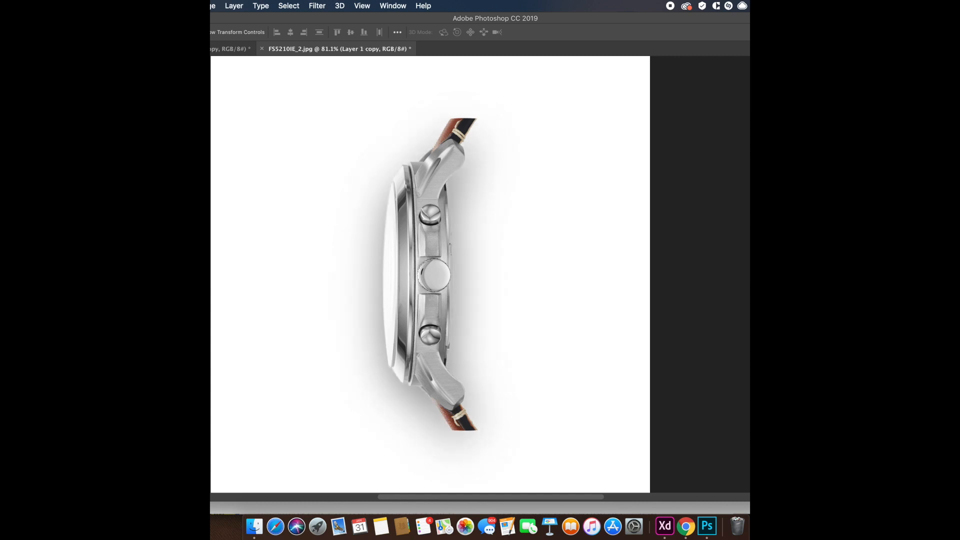
pyautogui.click(780, 400)
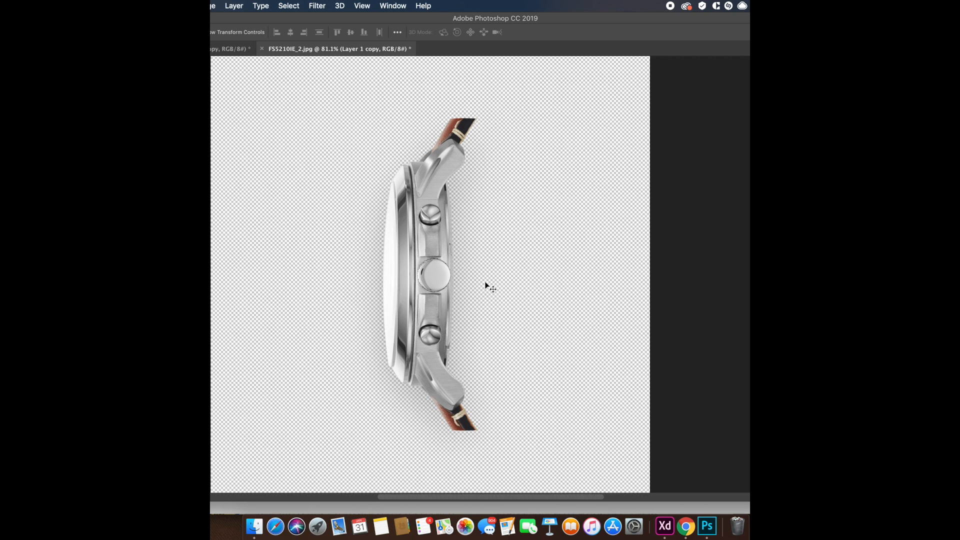
# Step: Select the whole canvas and copy the side-view watch together with its shadow
pyautogui.press('super+minus')
pyautogui.press('m')
pyautogui.moveTo(323, 113); pyautogui.dragTo(582, 455)
pyautogui.press('super+a')
pyautogui.press('super+v')
pyautogui.press('super+z')
pyautogui.click(780, 385)
pyautogui.press('super+n')
pyautogui.press('Return')
pyautogui.press('super+w')
pyautogui.press('super+w')
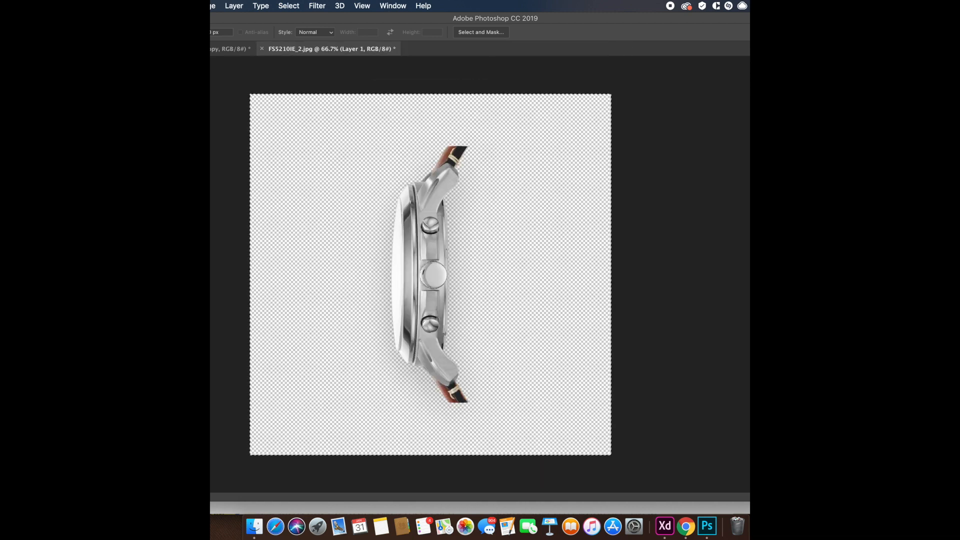
# Step: Create a new document and paste the watch with its shadow into it
pyautogui.press('super+n')
pyautogui.press('Return')
pyautogui.press('super+v')
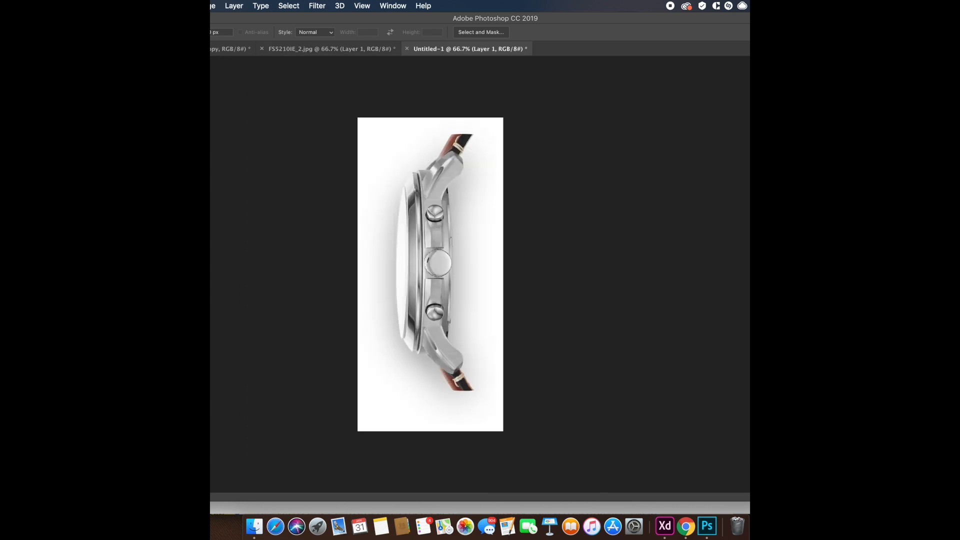
# Step: Export the pasted watch for web as a transparent PNG-24 named 2.png in the Watch folder
pyautogui.press('super+alt+shift+s')
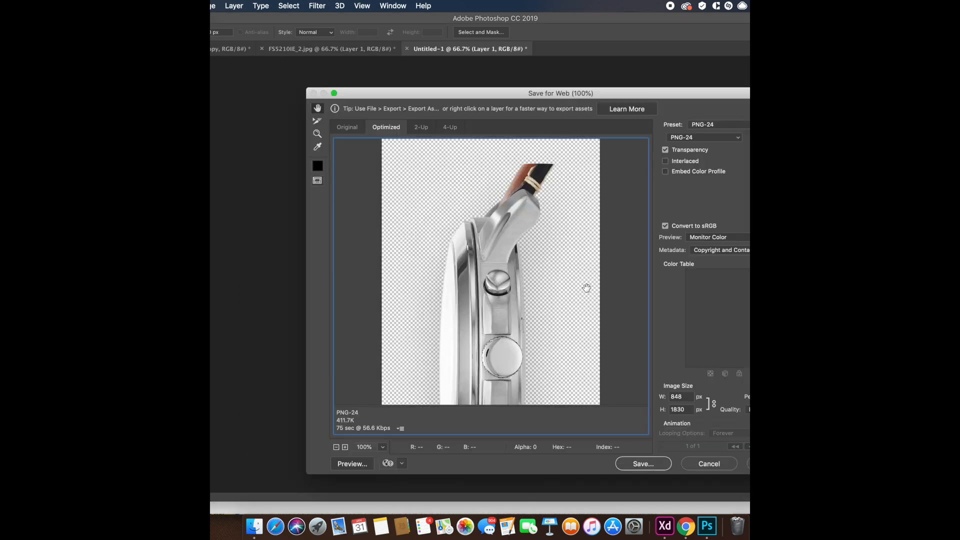
pyautogui.click(642, 463)
pyautogui.write('2')
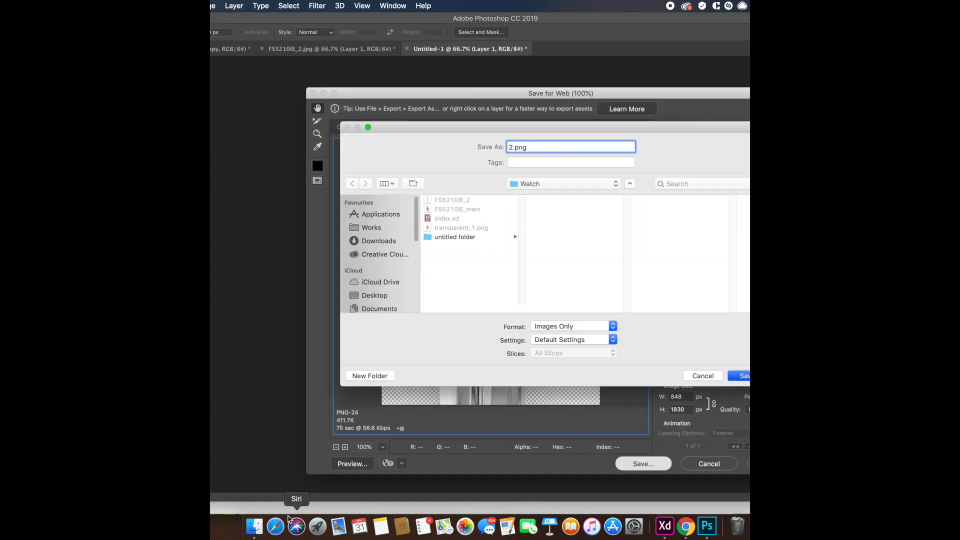
pyautogui.press('Return')
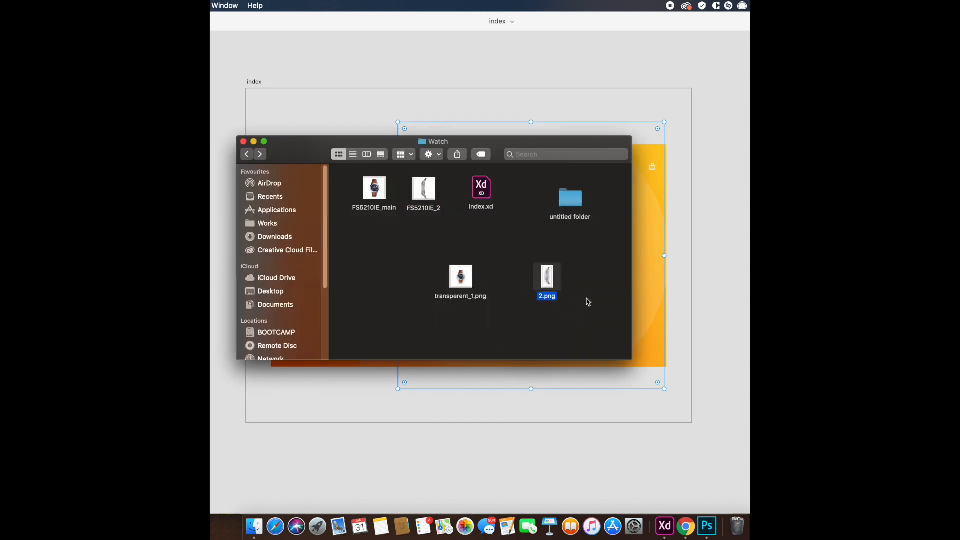
# Step: Preview and copy 2.png from the Watch folder in Finder, and paste it into the Adobe XD artboard
pyautogui.press('space')
pyautogui.press('space')
pyautogui.press('super+c')
pyautogui.click(690, 277)
pyautogui.press('super+v')
# Step: Scale down the pasted side-view watch and move it to the banner's right edge
pyautogui.moveTo(475, 305); pyautogui.dragTo(489, 463)
pyautogui.press('super+z')
pyautogui.moveTo(352, 512); pyautogui.dragTo(430, 430)
pyautogui.moveTo(468, 220); pyautogui.dragTo(641, 269)
pyautogui.hscroll(1, 610, 344)
pyautogui.scroll(2, 628, 321)
pyautogui.hscroll(3, 628, 321)
pyautogui.moveTo(527, 287); pyautogui.dragTo(526, 285)
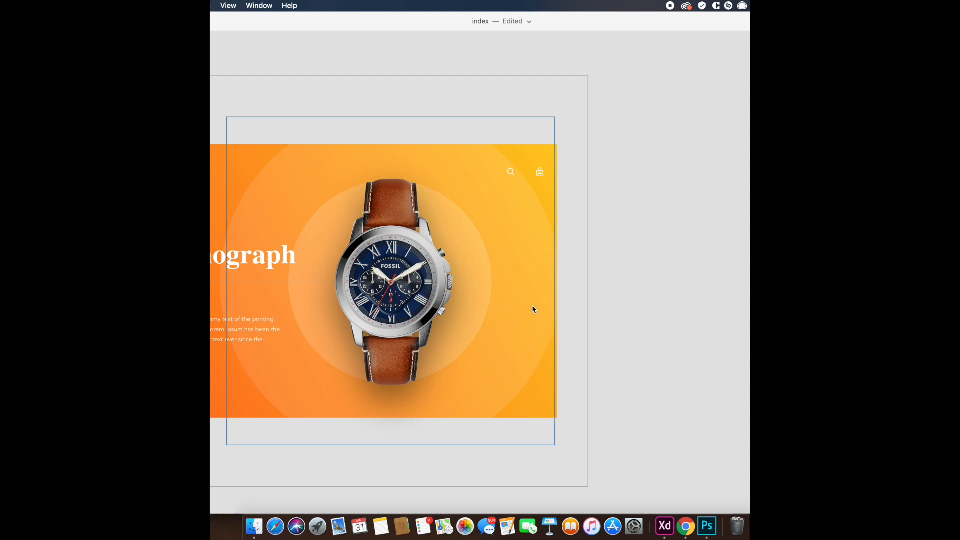
# Step: Mask the side-view watch with a copy of the orange banner background so it is clipped to the banner
pyautogui.hscroll(-5, 532, 305)
pyautogui.moveTo(426, 292); pyautogui.dragTo(465, 289)
pyautogui.click(266, 297)
pyautogui.moveTo(258, 226); pyautogui.dragTo(264, 240)
pyautogui.press('super+z')
pyautogui.press('super+v')
pyautogui.click(210, 5)
pyautogui.click(256, 176)
# Step: Reposition and shrink the side-view watch inside its mask at the banner's right edge, and save the document
pyautogui.hscroll(3, 728, 325)
pyautogui.doubleClick(624, 292)
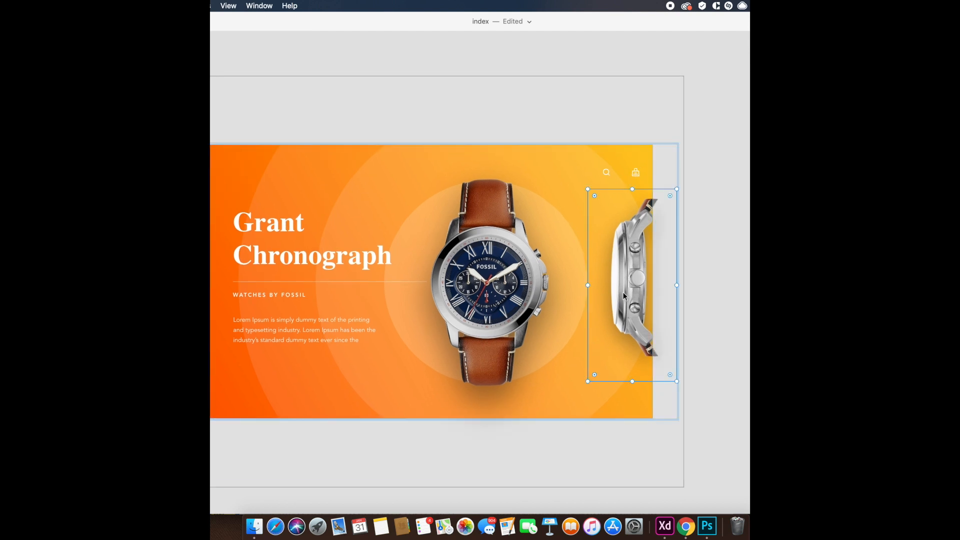
pyautogui.moveTo(623, 292); pyautogui.dragTo(627, 293)
pyautogui.moveTo(591, 189); pyautogui.dragTo(599, 197)
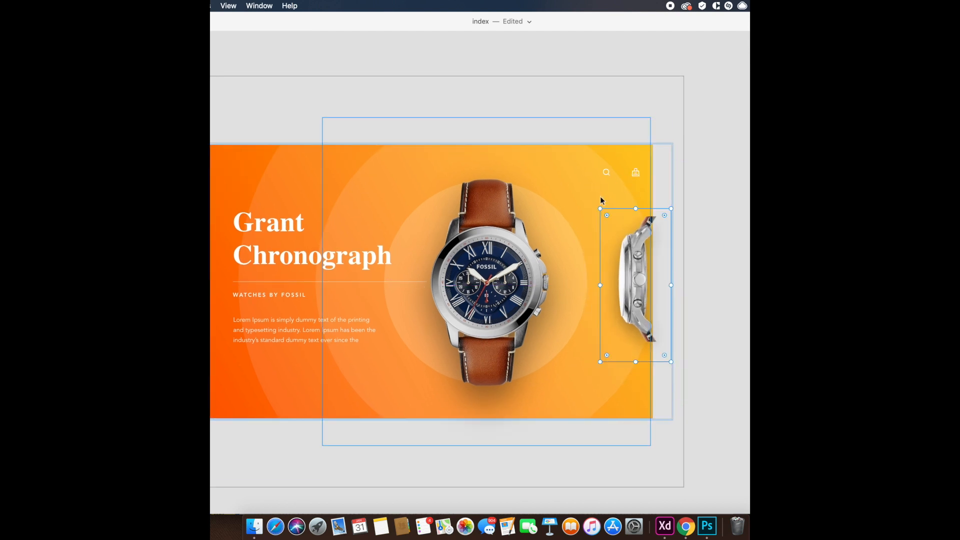
pyautogui.click(590, 457)
pyautogui.moveTo(582, 426); pyautogui.dragTo(667, 391)
pyautogui.press('super+s')
pyautogui.hscroll(2, 666, 391)
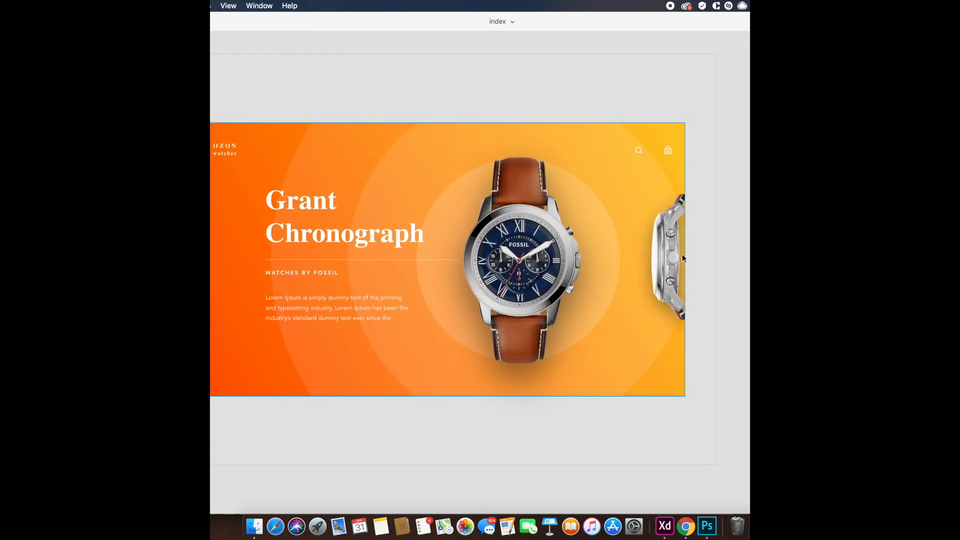
pyautogui.hscroll(-3, 508, 374)
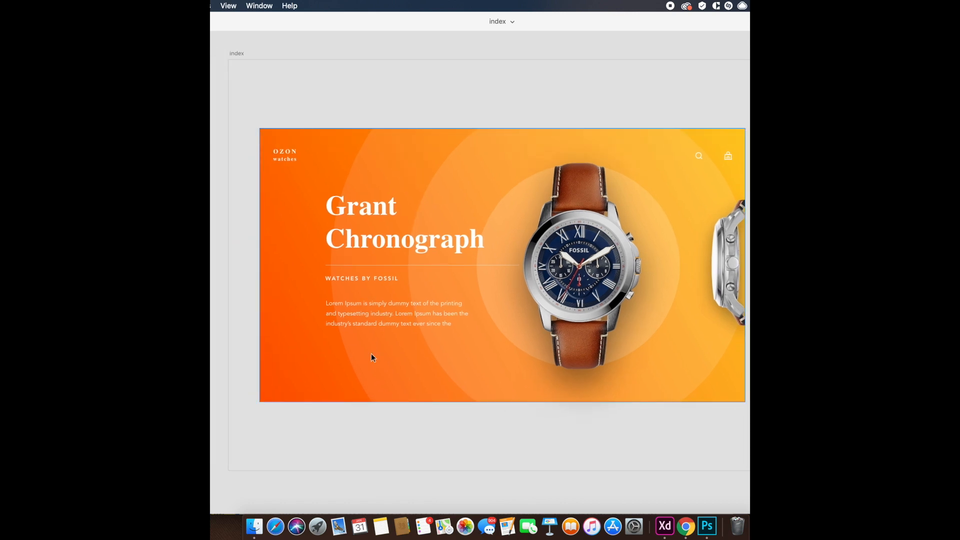
# Step: Place a small copy of the Grant Chronograph title beside the heading and align its left edge with the OZON watches logo
pyautogui.moveTo(387, 243); pyautogui.dragTo(331, 277)
pyautogui.scroll(3, 278, 262)
pyautogui.hscroll(-2, 278, 262)
pyautogui.hotkey('shift', 'Right')
pyautogui.hotkey('shift', 'Right')
pyautogui.keyDown('shift'); pyautogui.click(339, 145); pyautogui.keyUp('shift')
pyautogui.press('ctrl+super+Left')
pyautogui.keyDown('shift'); pyautogui.click(352, 152); pyautogui.keyUp('shift')
pyautogui.hotkey('shift', 'Left')
pyautogui.hotkey('shift', 'Left')
pyautogui.hotkey('shift', 'Left')
pyautogui.hotkey('shift', 'Right')
pyautogui.hotkey('shift', 'Right')
pyautogui.hotkey('shift', 'Right')
# Step: Duplicate the small Grant Chronograph label and move the copy straight up above the original
pyautogui.press('super+d')
pyautogui.hotkey('shift', 'Up')
pyautogui.hotkey('shift', 'Up')
pyautogui.hotkey('shift', 'Up')
pyautogui.hotkey('shift', 'Up')
pyautogui.hotkey('shift', 'Up')
pyautogui.hotkey('shift', 'Up')
pyautogui.hotkey('shift', 'Up')
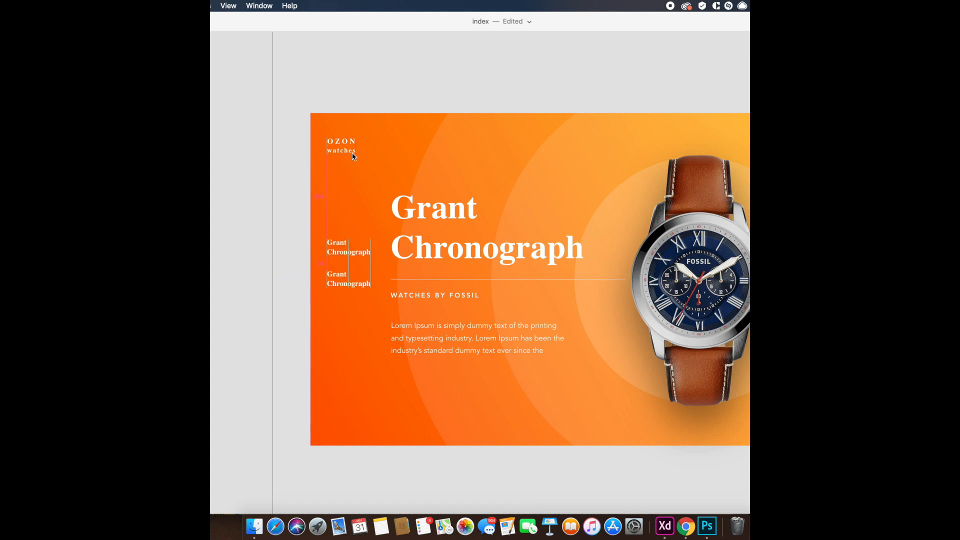
# Step: Add a third Grant Chronograph label above the second one with the same vertical spacing
pyautogui.press('super+d')
pyautogui.hotkey('shift', 'Up')
pyautogui.hotkey('shift', 'Up')
pyautogui.hotkey('shift', 'Up')
pyautogui.hotkey('shift', 'Up')
pyautogui.hotkey('shift', 'Up')
pyautogui.hotkey('shift', 'Up')
pyautogui.hotkey('shift', 'Up')
# Step: Duplicate two of the small labels together and move the copies below the stack to form an evenly spaced column of five
pyautogui.press('super+d')
pyautogui.hotkey('shift', 'Down')
pyautogui.hotkey('shift', 'Down')
pyautogui.hotkey('shift', 'Down')
pyautogui.hotkey('shift', 'Down')
pyautogui.hotkey('shift', 'Down')
pyautogui.hotkey('shift', 'Down')
pyautogui.hotkey('shift', 'Down')
pyautogui.hotkey('shift', 'Down')
pyautogui.hotkey('shift', 'Down')
pyautogui.hotkey('shift', 'Down')
pyautogui.hotkey('shift', 'Down')
pyautogui.hotkey('shift', 'Down')
pyautogui.hotkey('shift', 'Down')
pyautogui.hotkey('shift', 'Down')
pyautogui.hotkey('shift', 'Down')
pyautogui.hotkey('shift', 'Down')
pyautogui.hotkey('shift', 'Down')
pyautogui.hotkey('shift', 'Down')
pyautogui.hotkey('shift', 'Down')
pyautogui.hotkey('shift', 'Down')
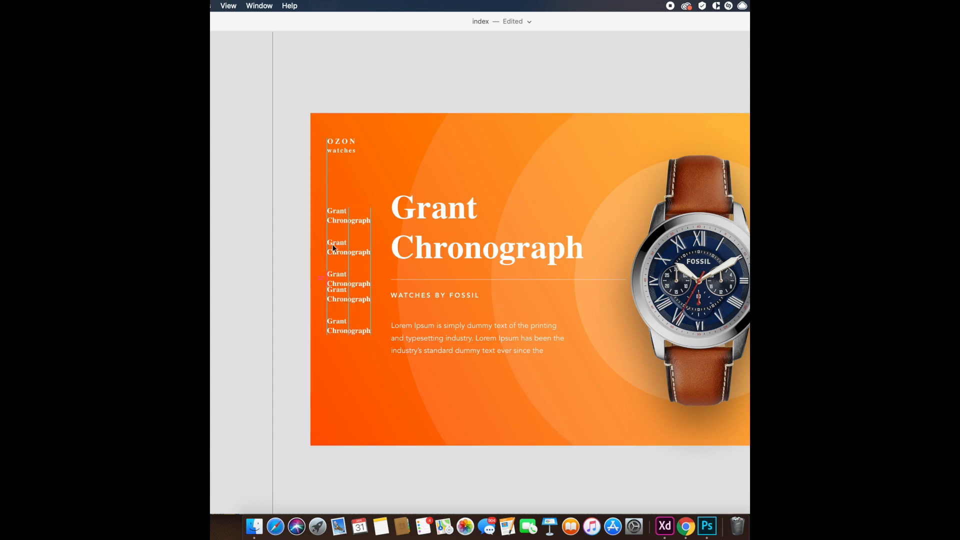
pyautogui.click(297, 298)
# Step: Rename the fourth label Neutra Chronograph and the fifth label Essentialist Three-Han
pyautogui.click(341, 316)
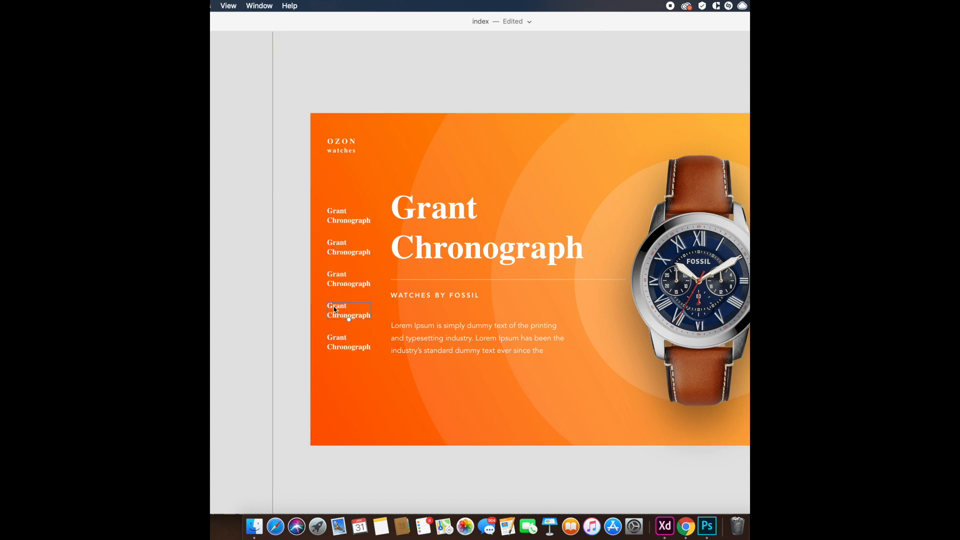
pyautogui.write('Neutra')
pyautogui.press('Return')
pyautogui.doubleClick(335, 339)
pyautogui.write('Essentialist')
pyautogui.hotkey('shift', 'Down')
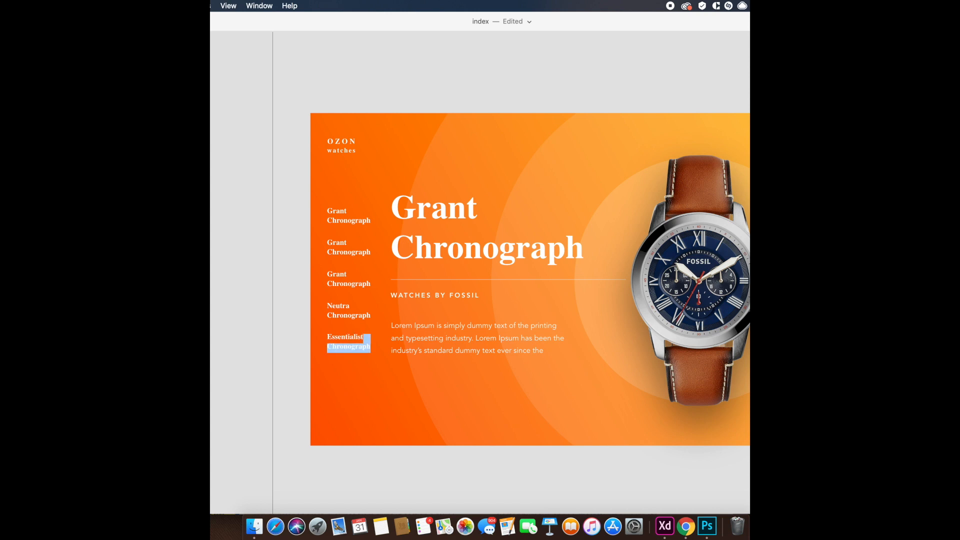
pyautogui.press('Return')
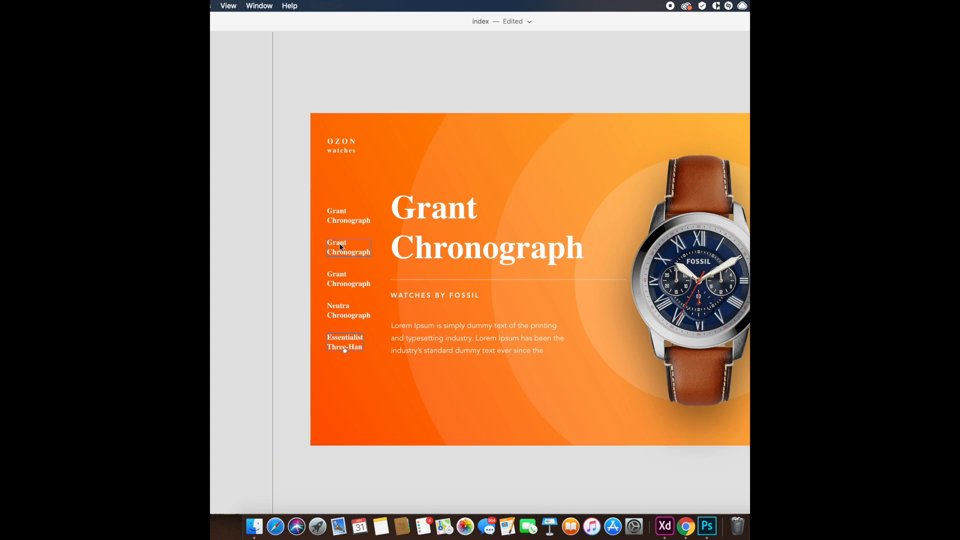
# Step: Rename the second label Townsman Chronograph and the first label Goodwin Chronograph
pyautogui.write('Towns')
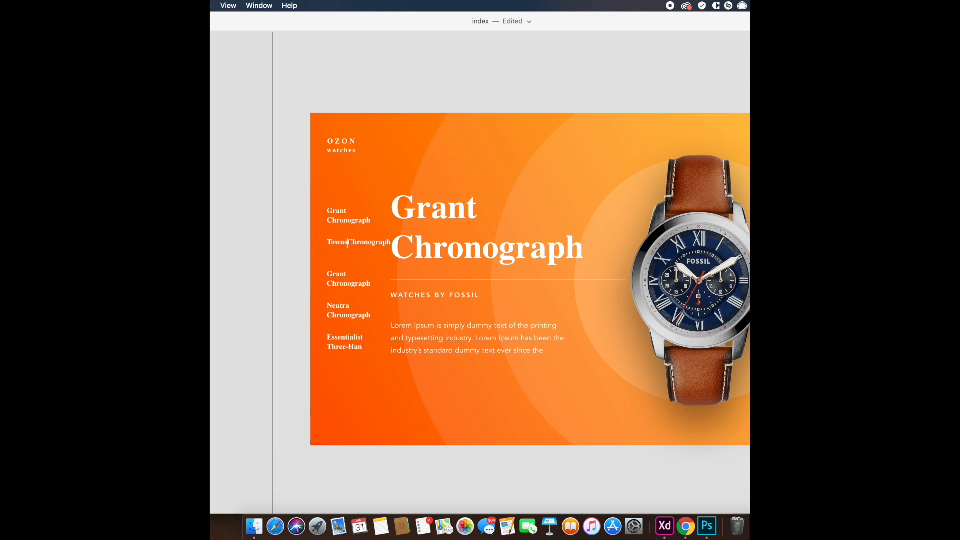
pyautogui.write('man')
pyautogui.press('Return')
pyautogui.press('Escape')
pyautogui.write('Goodwin')
pyautogui.press('Return')
# Step: Reduce the text size of the four watch names around the middle Grant Chronograph label
pyautogui.keyDown('shift'); pyautogui.click(338, 282); pyautogui.keyUp('shift')
pyautogui.keyDown('shift'); pyautogui.click(340, 314); pyautogui.keyUp('shift')
pyautogui.keyDown('shift'); pyautogui.click(342, 345); pyautogui.keyUp('shift')
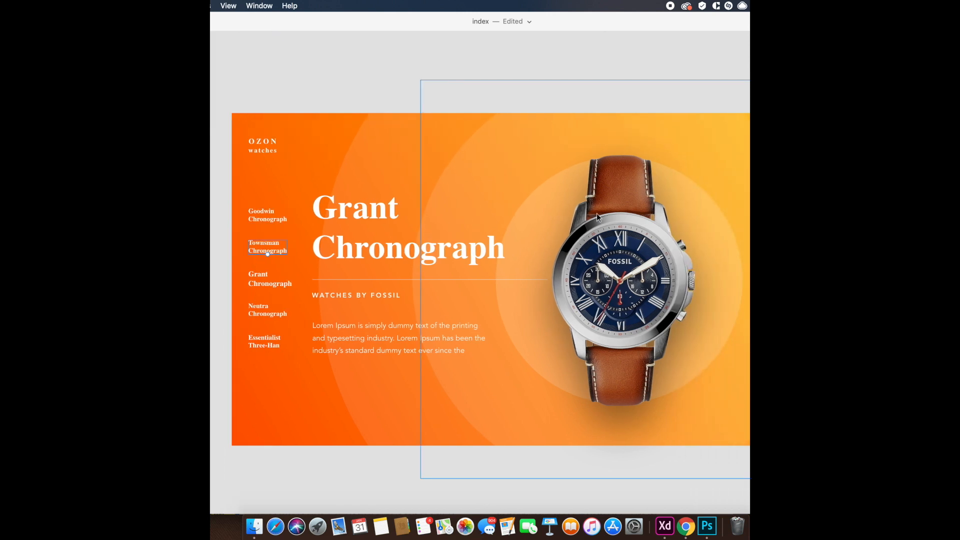
# Step: Lower the opacity of the Townsman and Neutra labels and fade the outer Goodwin and Essentialist labels more strongly
pyautogui.press('5')
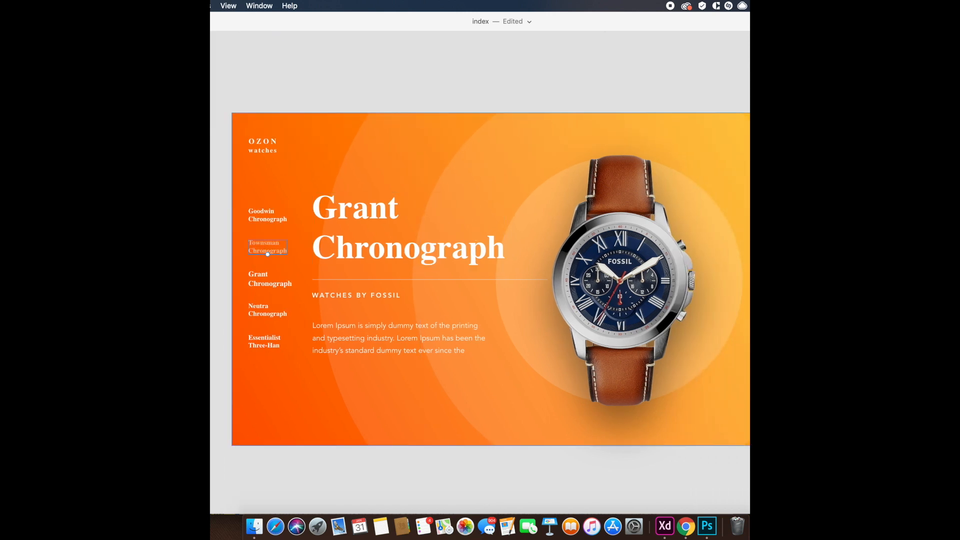
pyautogui.click(252, 314)
pyautogui.press('5')
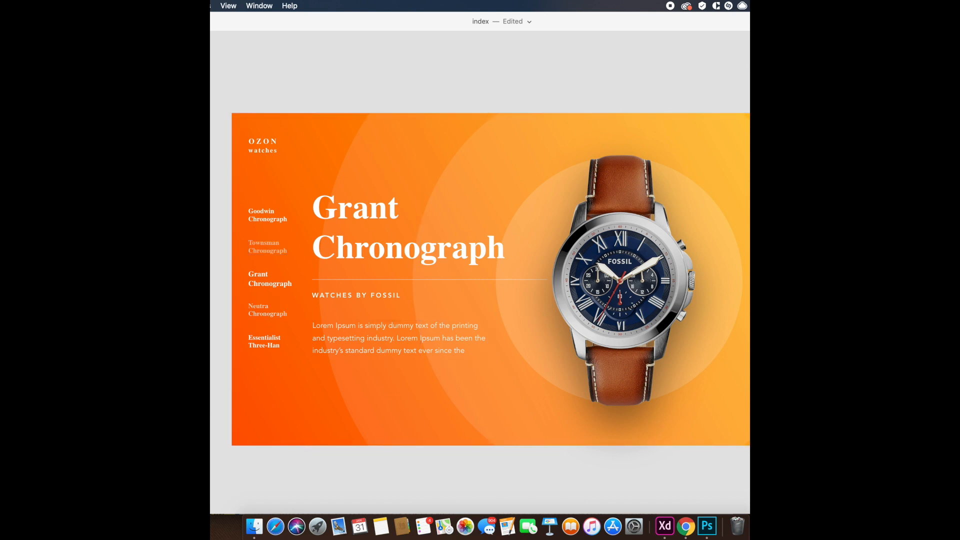
pyautogui.keyDown('shift'); pyautogui.click(274, 222); pyautogui.keyUp('shift')
pyautogui.press('5')
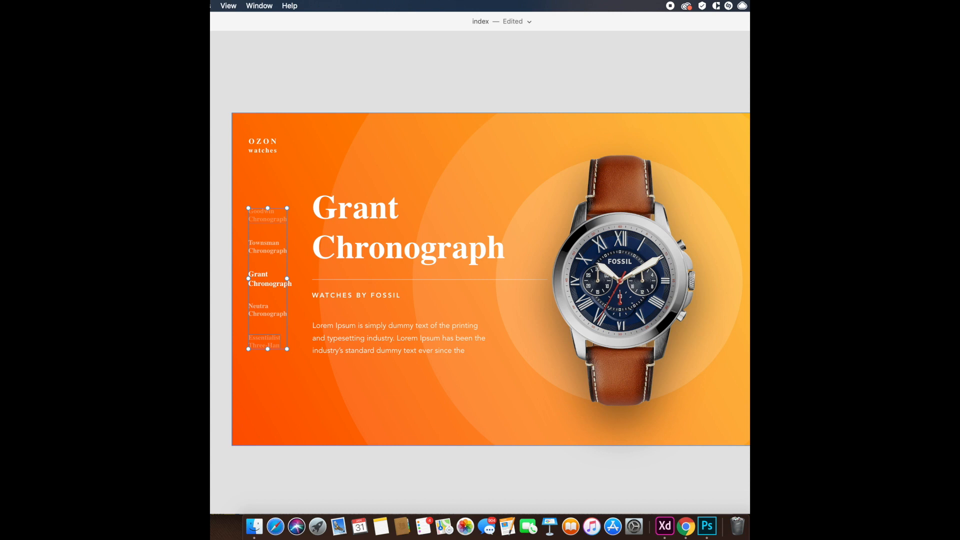
pyautogui.click(321, 434)
# Step: Draw a short vertical line between the OZON watches logo and the Goodwin Chronograph label
pyautogui.moveTo(327, 379); pyautogui.dragTo(399, 392)
pyautogui.press('Escape')
pyautogui.click(335, 261)
pyautogui.press('l')
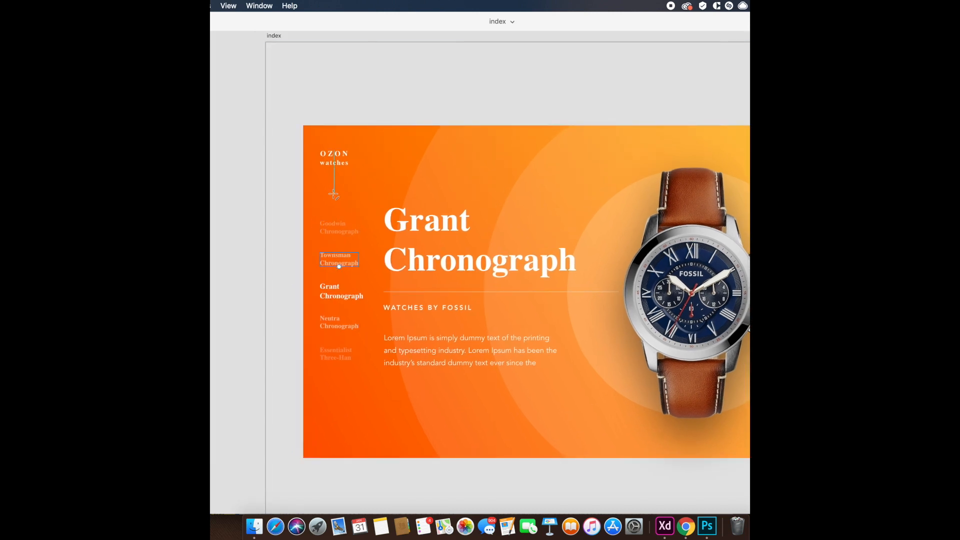
pyautogui.moveTo(333, 206); pyautogui.dragTo(332, 206)
pyautogui.scroll(-1, 320, 181)
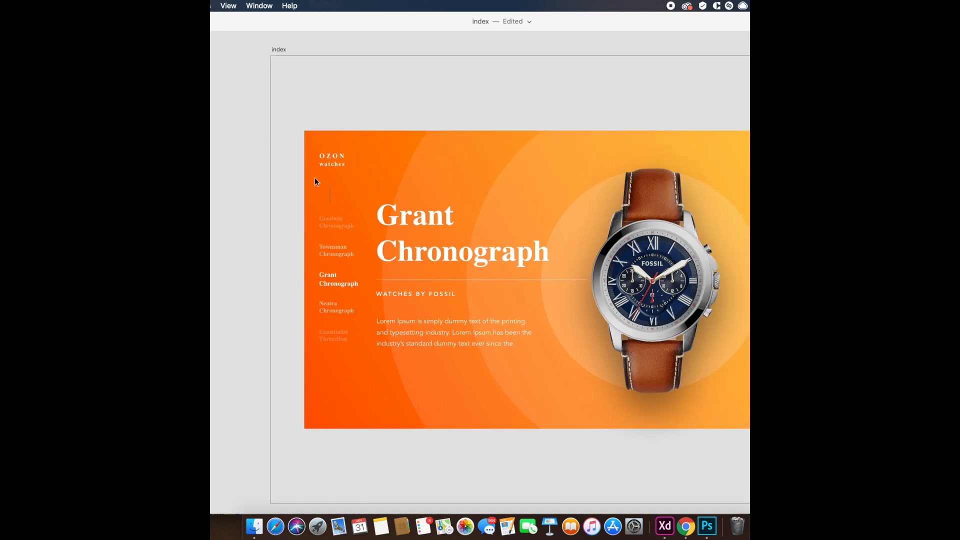
# Step: Make the vertical line white and shorten it slightly from its upper end
pyautogui.scroll(8, 316, 180)
pyautogui.click(747, 294)
pyautogui.moveTo(735, 210); pyautogui.dragTo(438, 182)
pyautogui.scroll(2, 430, 190)
pyautogui.click(359, 259)
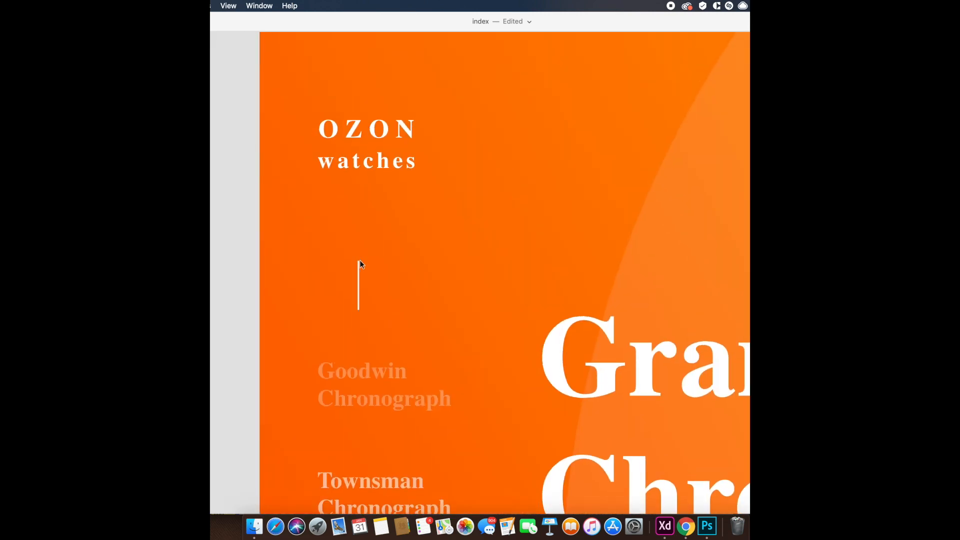
pyautogui.moveTo(360, 270); pyautogui.dragTo(360, 265)
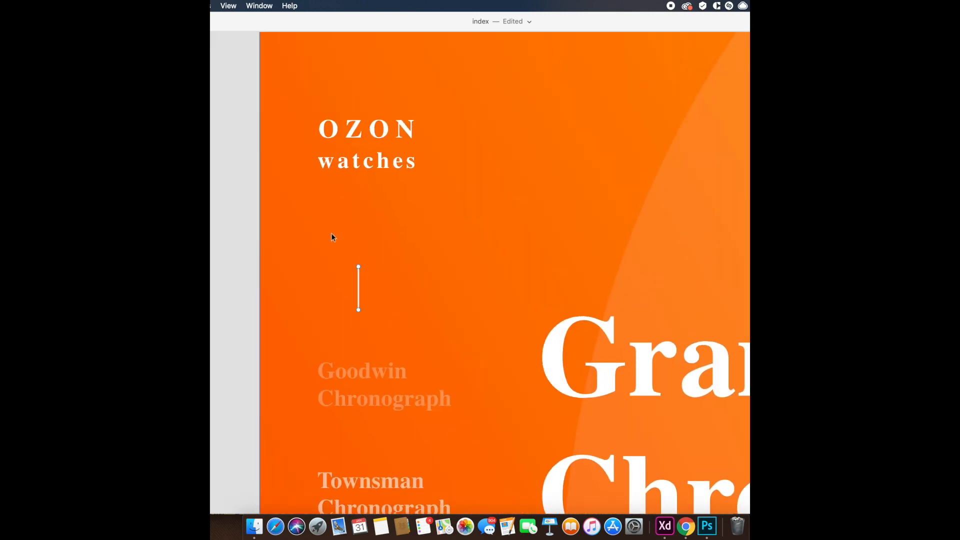
# Step: Build a white triangular arrowhead from a rotated square and set it on the upper end of the line
pyautogui.moveTo(336, 226)
pyautogui.mouseDown()
pyautogui.moveTo(372, 260)
pyautogui.moveTo(368, 226)
pyautogui.mouseUp()
pyautogui.moveTo(336, 224); pyautogui.dragTo(355, 235)
pyautogui.moveTo(358, 278); pyautogui.dragTo(359, 270)
pyautogui.keyDown('shift'); pyautogui.click(359, 300); pyautogui.keyUp('shift')
pyautogui.scroll(3, 358, 251)
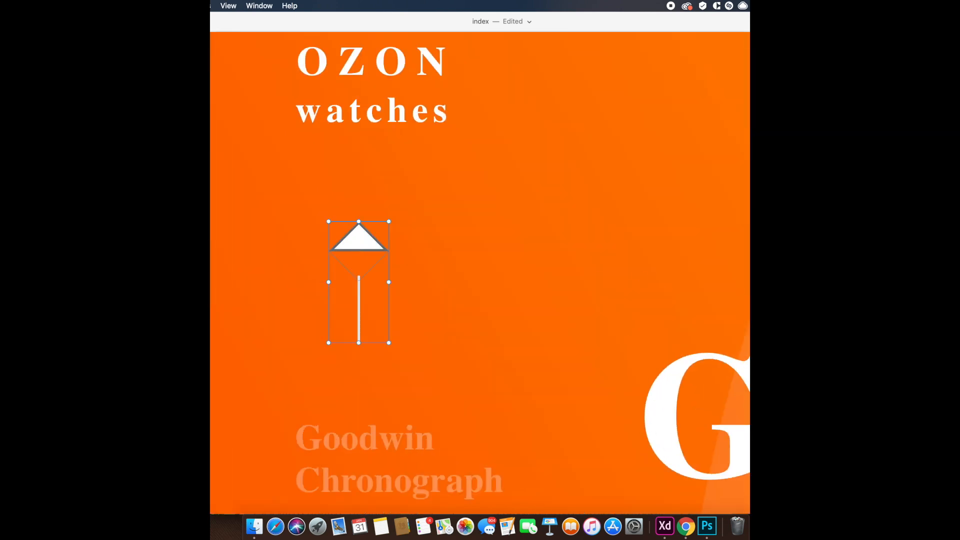
pyautogui.moveTo(362, 249); pyautogui.dragTo(364, 272)
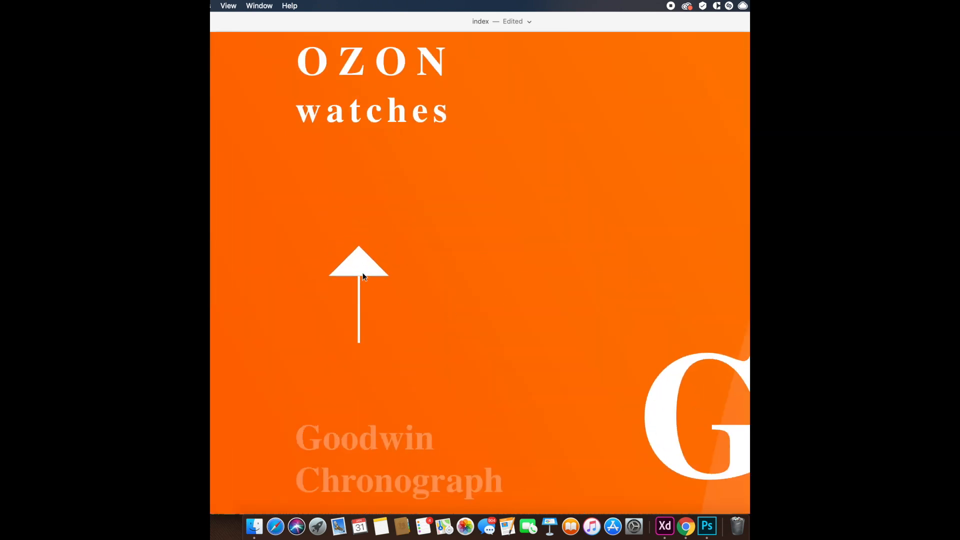
# Step: Make the arrowhead smaller, keep it centred on the line, and adjust the line's end to fit
pyautogui.scroll(-10, 478, 281)
pyautogui.click(431, 329)
pyautogui.scroll(-2, 430, 329)
pyautogui.scroll(10, 447, 296)
pyautogui.click(449, 256)
pyautogui.press('Escape')
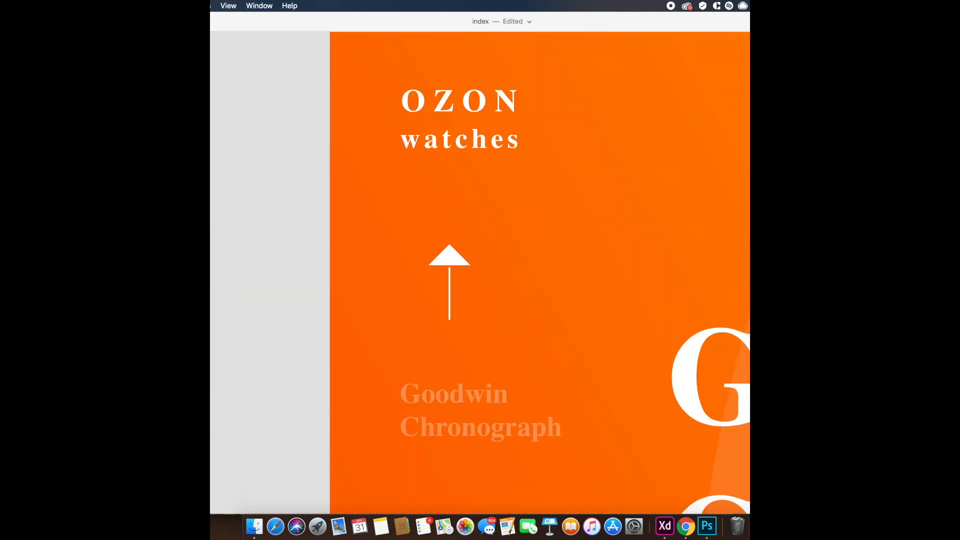
pyautogui.hotkey('shift', 'Down')
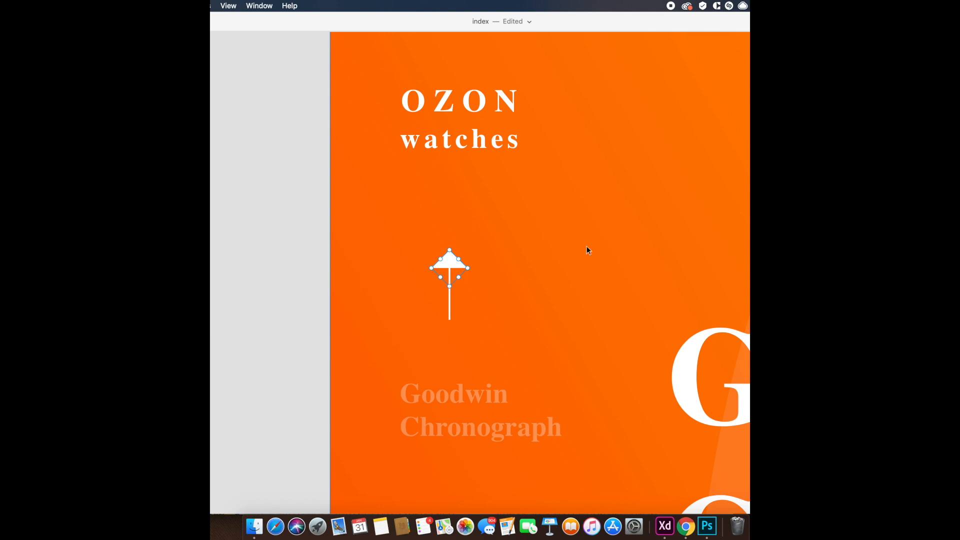
pyautogui.moveTo(448, 319); pyautogui.dragTo(449, 319)
# Step: Join the arrowhead and line into one arrow and align its left edge with the Goodwin Chronograph label
pyautogui.click(444, 258)
pyautogui.keyDown('shift'); pyautogui.click(449, 297); pyautogui.keyUp('shift')
pyautogui.click(450, 261)
pyautogui.scroll(-3, 450, 303)
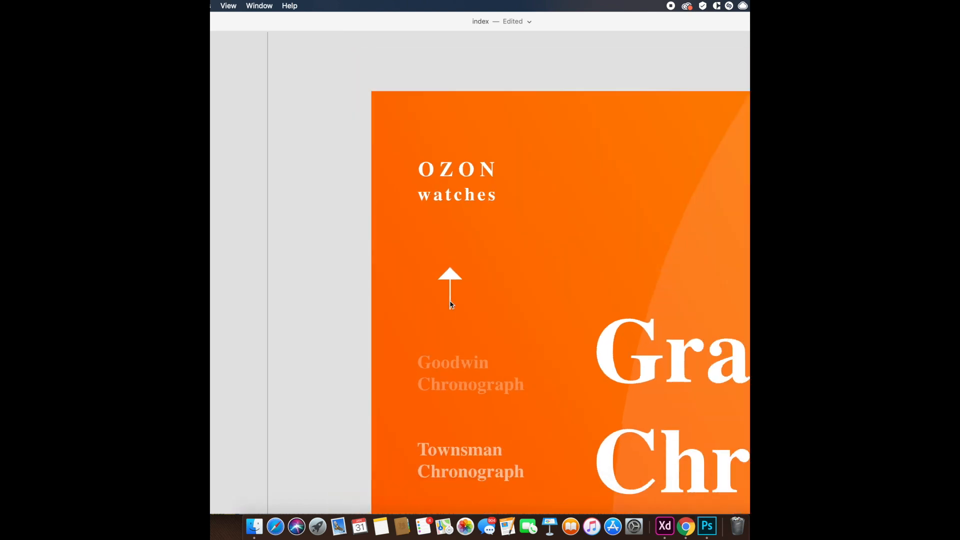
pyautogui.keyDown('shift'); pyautogui.click(439, 357); pyautogui.keyUp('shift')
# Step: Nudge the arrow vertically to balance its spacing between the logo and the first watch name
pyautogui.click(430, 277)
pyautogui.hotkey('shift', 'Down')
pyautogui.hotkey('shift', 'Down')
pyautogui.hotkey('shift', 'Down')
pyautogui.hotkey('shift', 'Down')
pyautogui.hotkey('shift', 'Down')
pyautogui.hotkey('shift', 'Up')
pyautogui.hotkey('shift', 'Up')
pyautogui.hotkey('shift', 'Up')
pyautogui.hotkey('shift', 'Up')
# Step: Duplicate the arrow below the Essentialist Three-Han label, flip the copy to point down, and save the document
pyautogui.scroll(-5, 430, 277)
pyautogui.moveTo(432, 289); pyautogui.dragTo(433, 452)
pyautogui.scroll(-5, 445, 310)
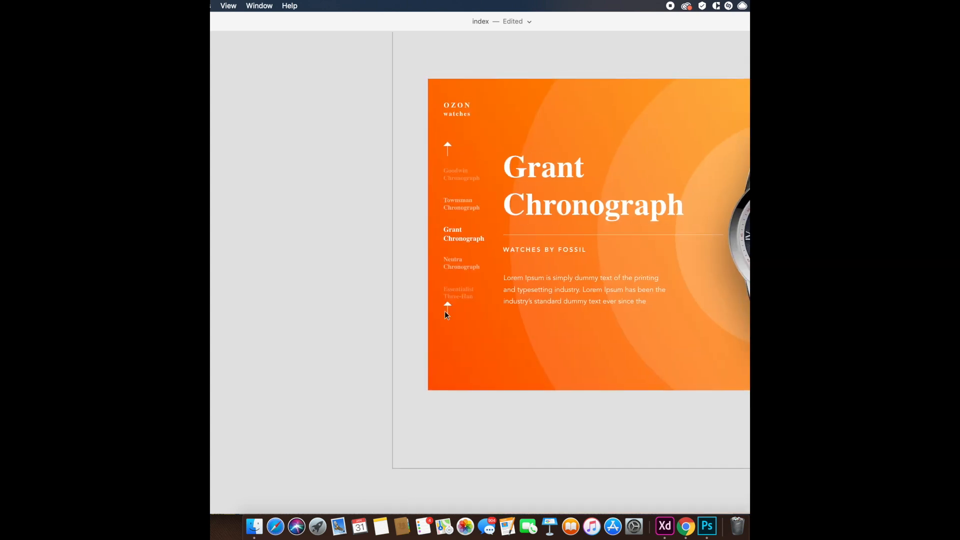
pyautogui.scroll(5, 445, 310)
pyautogui.moveTo(468, 281); pyautogui.dragTo(416, 364)
pyautogui.moveTo(452, 317); pyautogui.dragTo(452, 343)
pyautogui.scroll(5, 451, 344)
pyautogui.scroll(-5, 452, 345)
pyautogui.scroll(-10, 492, 305)
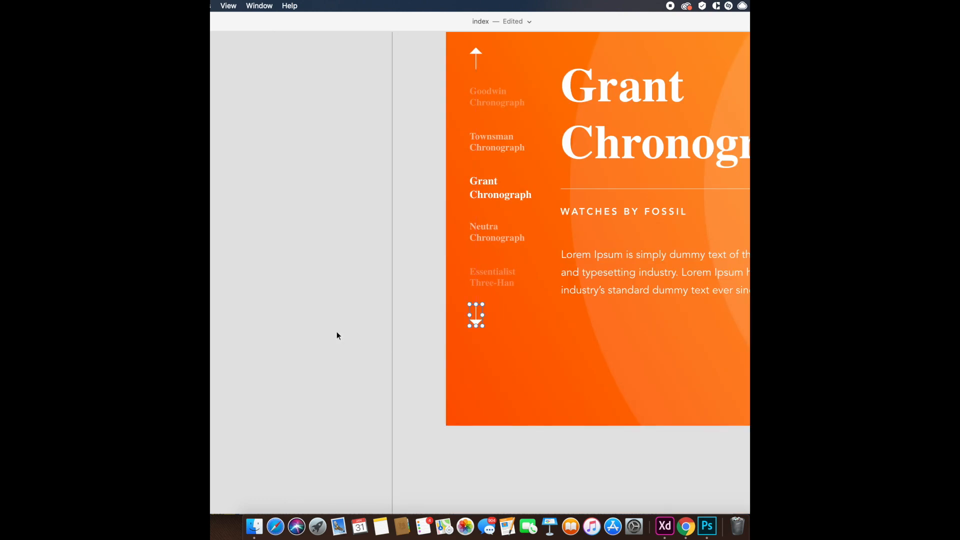
pyautogui.press('super+s')
# Step: Duplicate the Watches by Fossil subtitle as a 4.5/5 rating, align it with the paragraph's right edge, and save
pyautogui.hscroll(2, 664, 230)
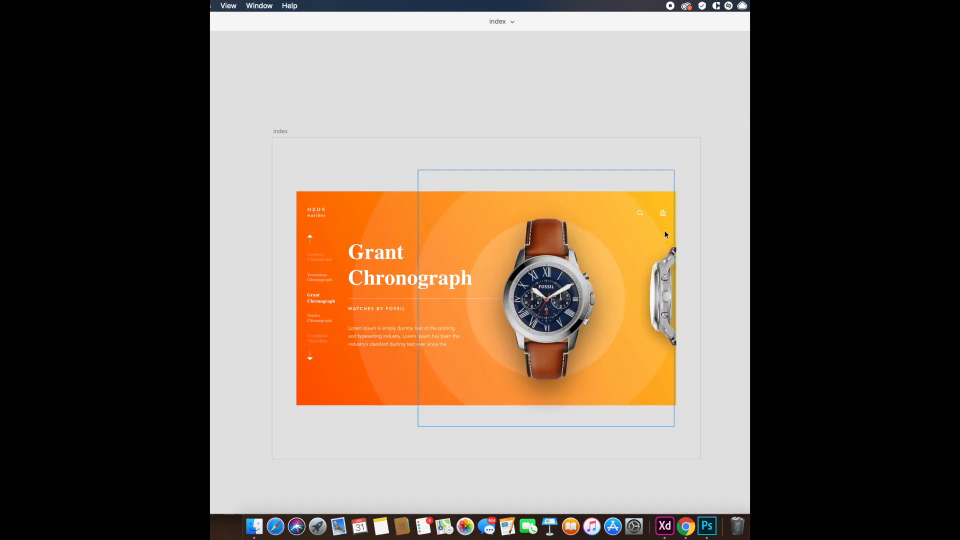
pyautogui.scroll(2, 664, 230)
pyautogui.click(340, 349)
pyautogui.moveTo(331, 317); pyautogui.dragTo(395, 318)
pyautogui.doubleClick(401, 317)
pyautogui.write('4.5/5')
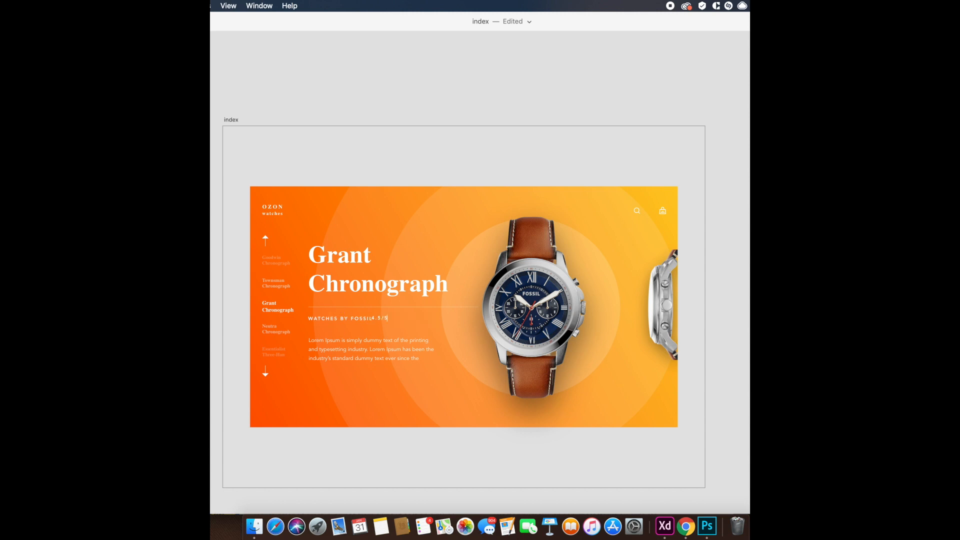
pyautogui.press('Escape')
pyautogui.keyDown('shift'); pyautogui.click(354, 355); pyautogui.keyUp('shift')
pyautogui.press('ctrl+super+Right')
pyautogui.press('Escape')
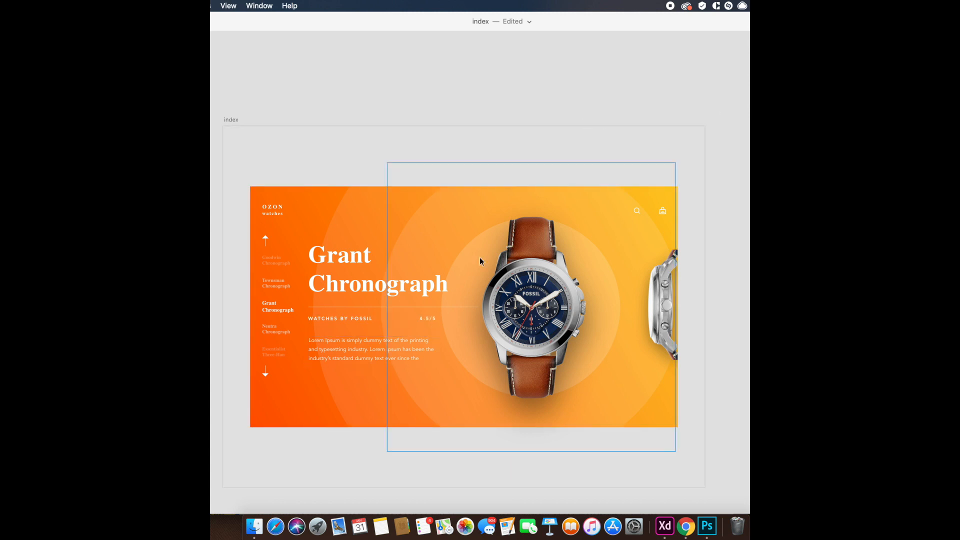
pyautogui.press('super+s')
# Step: Add an "About us" text item above the Grant Chronograph heading
pyautogui.scroll(-1, 362, 340)
pyautogui.scroll(5, 361, 340)
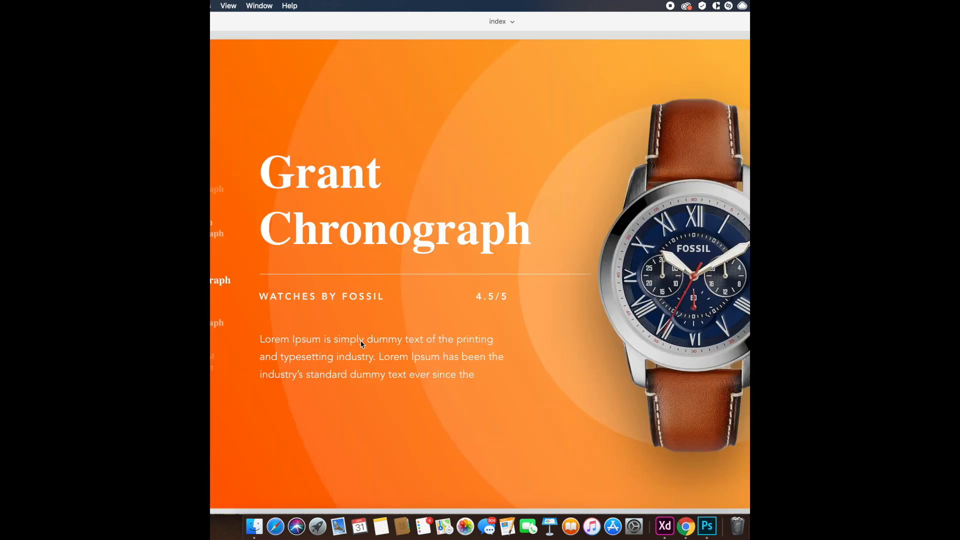
pyautogui.scroll(-2, 370, 321)
pyautogui.scroll(2, 370, 323)
pyautogui.hscroll(-3, 370, 324)
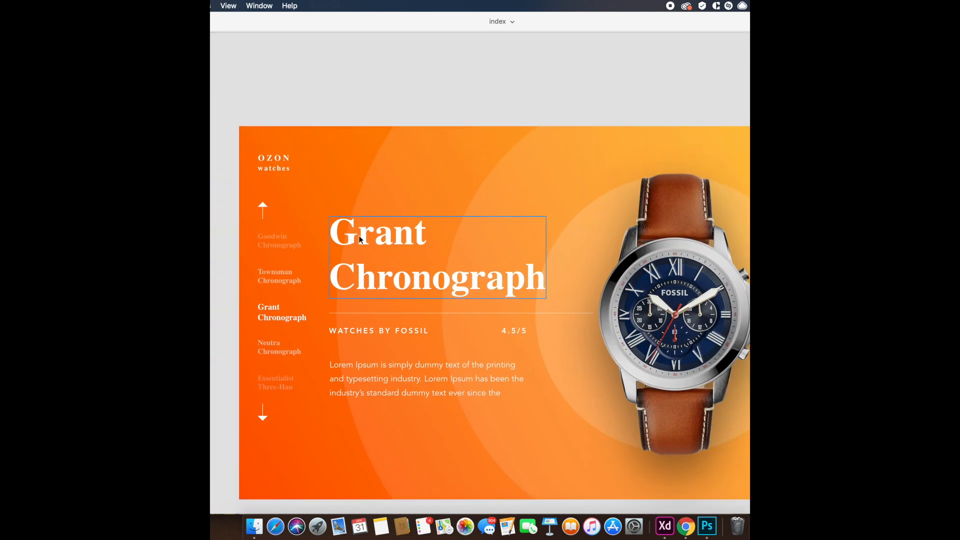
pyautogui.click(363, 364)
pyautogui.press('t')
pyautogui.click(335, 165)
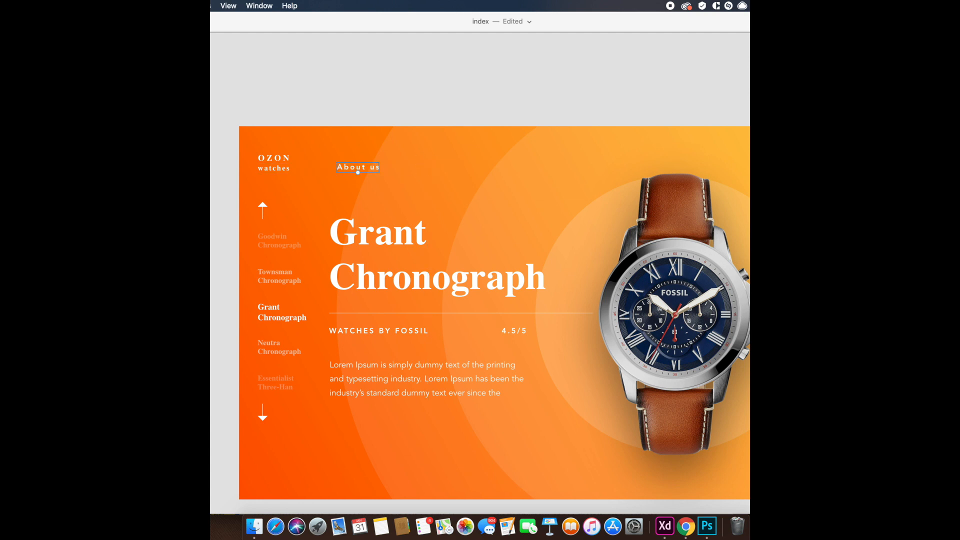
pyautogui.press('Escape')
# Step: Align the About us item with the heading's left edge and centre it vertically with the OZON watches logo
pyautogui.keyDown('shift'); pyautogui.click(436, 234); pyautogui.keyUp('shift')
pyautogui.press('ctrl+super+Left')
pyautogui.click(351, 168)
pyautogui.keyDown('shift'); pyautogui.click(285, 159); pyautogui.keyUp('shift')
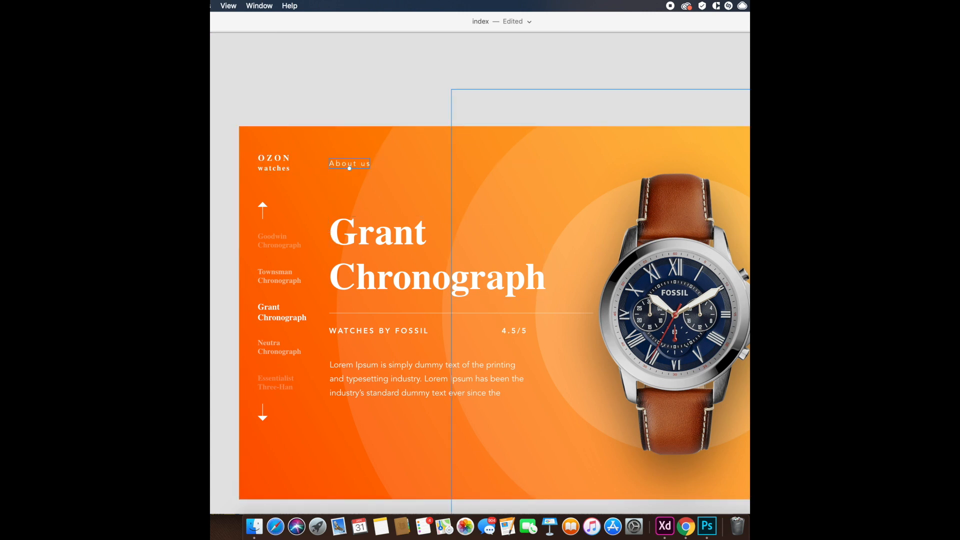
# Step: Tighten the letter spacing of About us and place a duplicate of it on the same line to the right
pyautogui.scroll(3, 344, 165)
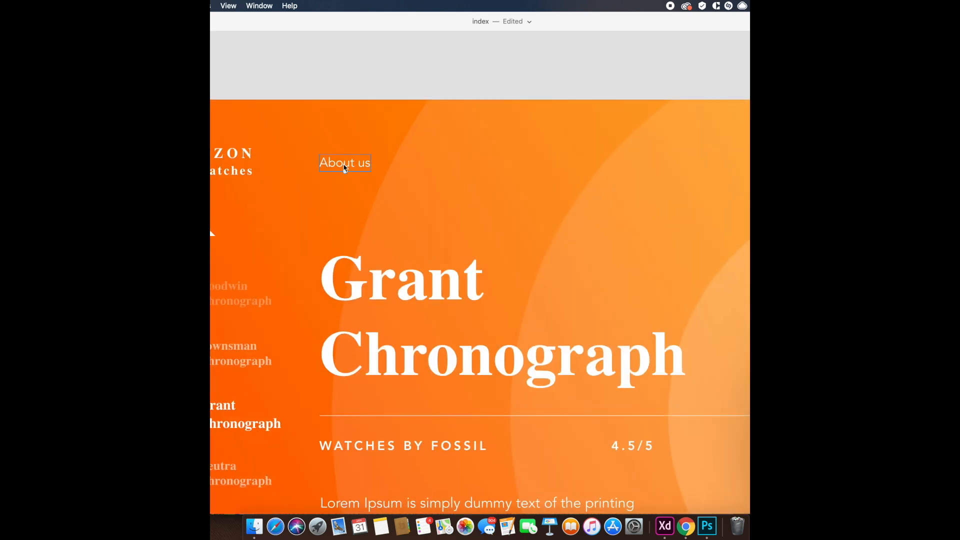
pyautogui.press('Return')
pyautogui.moveTo(365, 162); pyautogui.dragTo(456, 163)
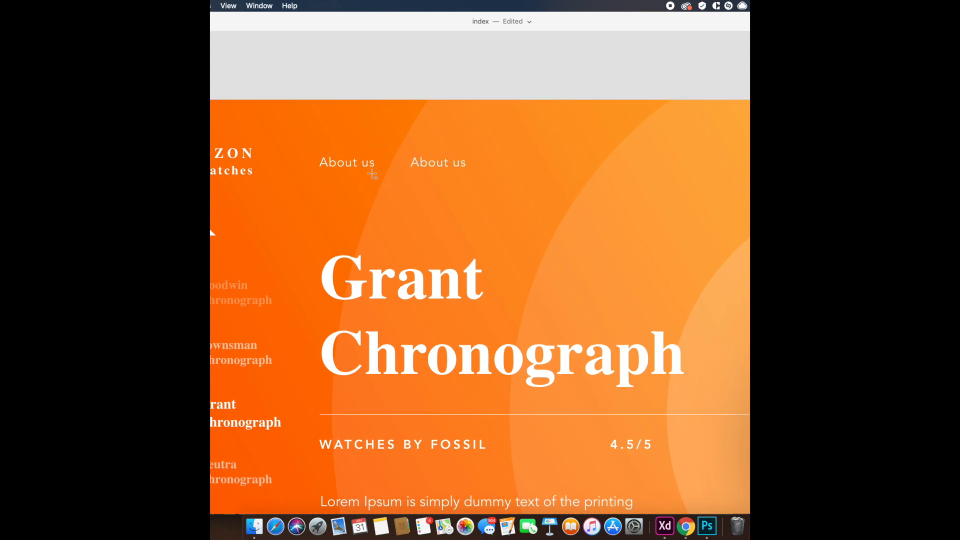
# Step: Place a tiny white circle as a separator between the two About us items, centred on their line
pyautogui.scroll(3, 375, 170)
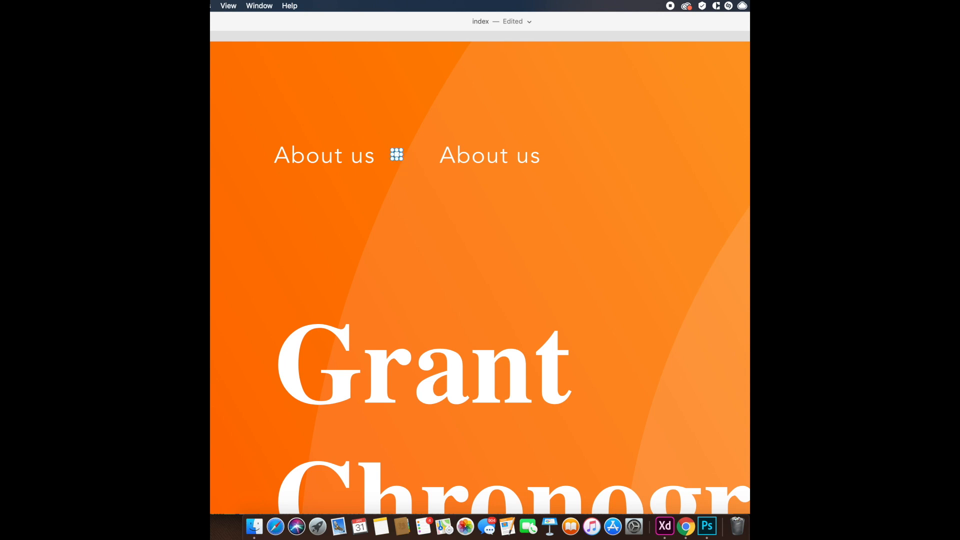
pyautogui.click(396, 156)
pyautogui.moveTo(396, 156); pyautogui.dragTo(505, 327)
pyautogui.scroll(3, 549, 268)
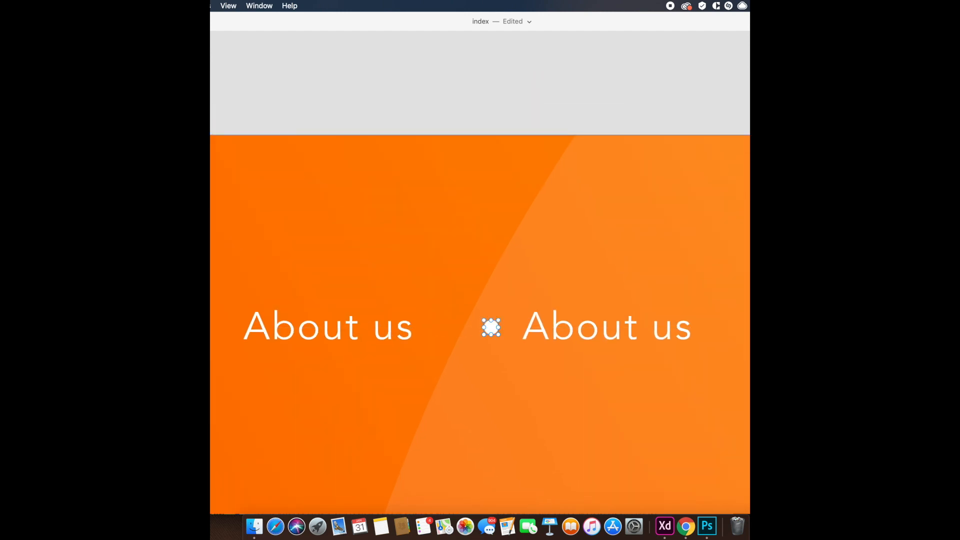
# Step: Space the second menu item evenly from the dot and change its text to "Products"
pyautogui.moveTo(574, 330); pyautogui.dragTo(553, 329)
pyautogui.doubleClick(607, 325)
pyautogui.write('Products')
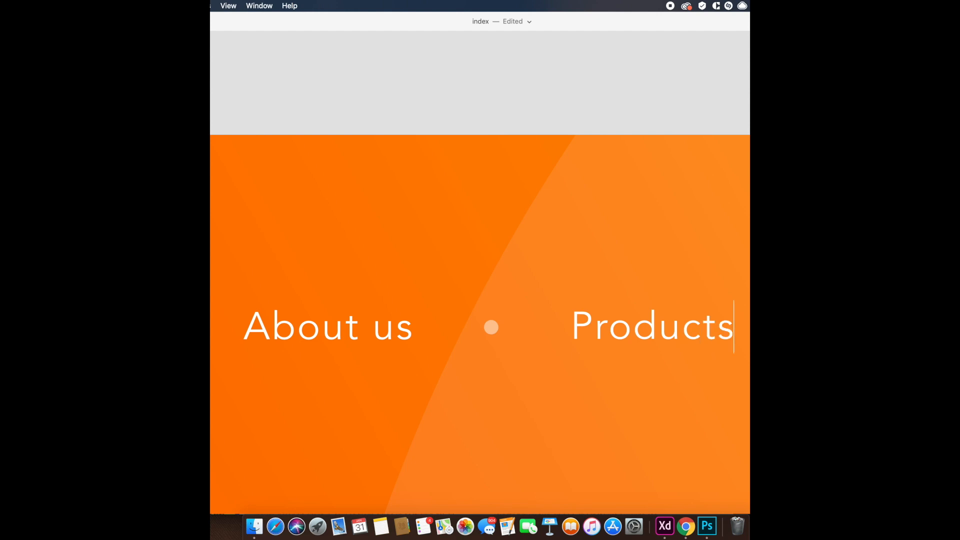
pyautogui.press('Escape')
# Step: Duplicate the dot and Products item to the right, change the new text to "Contact us", and save the document
pyautogui.scroll(-5, 589, 332)
pyautogui.hscroll(4, 575, 227)
pyautogui.scroll(-2, 575, 227)
pyautogui.moveTo(398, 212); pyautogui.dragTo(505, 205)
pyautogui.doubleClick(542, 214)
pyautogui.write('Contact')
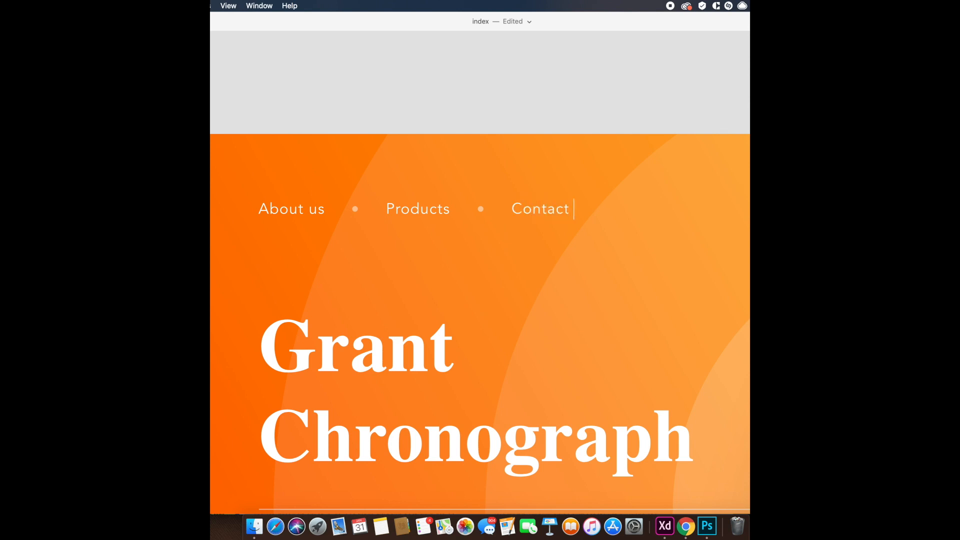
pyautogui.click(505, 132)
pyautogui.press('super+s')
# Step: Nudge the Lorem Ipsum paragraph vertically to adjust its gap below the Watches by Fossil subtitle
pyautogui.scroll(2, 506, 132)
pyautogui.scroll(-10, 506, 133)
pyautogui.hscroll(5, 505, 132)
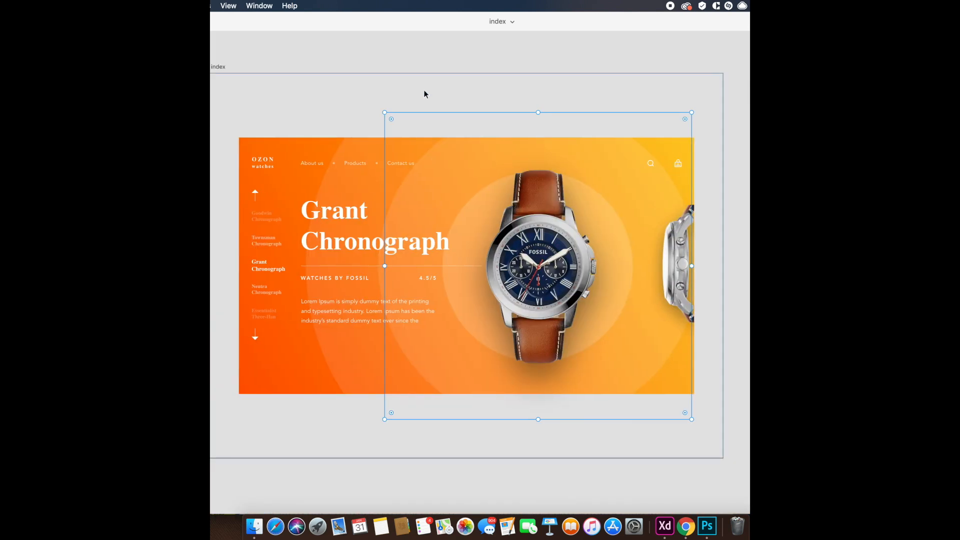
pyautogui.click(424, 93)
pyautogui.hscroll(-1, 500, 240)
pyautogui.moveTo(505, 255); pyautogui.dragTo(509, 242)
pyautogui.moveTo(616, 270); pyautogui.dragTo(536, 255)
pyautogui.click(306, 284)
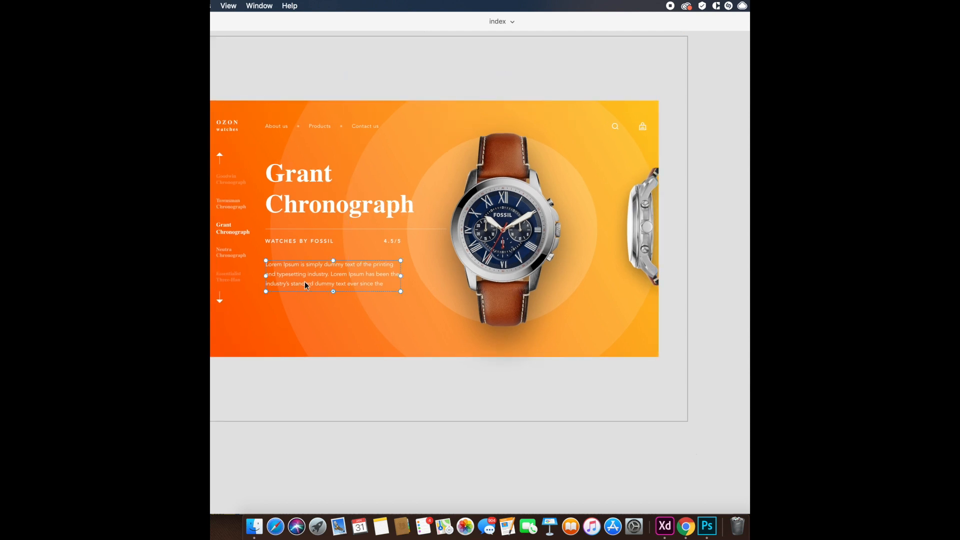
pyautogui.hotkey('shift', 'Up')
pyautogui.hotkey('shift', 'Up')
pyautogui.hotkey('shift', 'Up')
pyautogui.hotkey('shift', 'Up')
pyautogui.hotkey('shift', 'Up')
pyautogui.hotkey('shift', 'Up')
pyautogui.hotkey('shift', 'Up')
pyautogui.hotkey('shift', 'Down')
pyautogui.hotkey('shift', 'Down')
pyautogui.hotkey('shift', 'Down')
pyautogui.hotkey('shift', 'Down')
pyautogui.hotkey('shift', 'Down')
pyautogui.hotkey('shift', 'Down')
# Step: Shift the Watches by Fossil line and the paragraph together to fine-tune their distance from the divider
pyautogui.keyDown('shift'); pyautogui.click(293, 243); pyautogui.keyUp('shift')
pyautogui.press('Down')
pyautogui.press('Down')
pyautogui.press('Down')
pyautogui.press('Down')
pyautogui.press('Down')
pyautogui.press('Down')
pyautogui.press('Down')
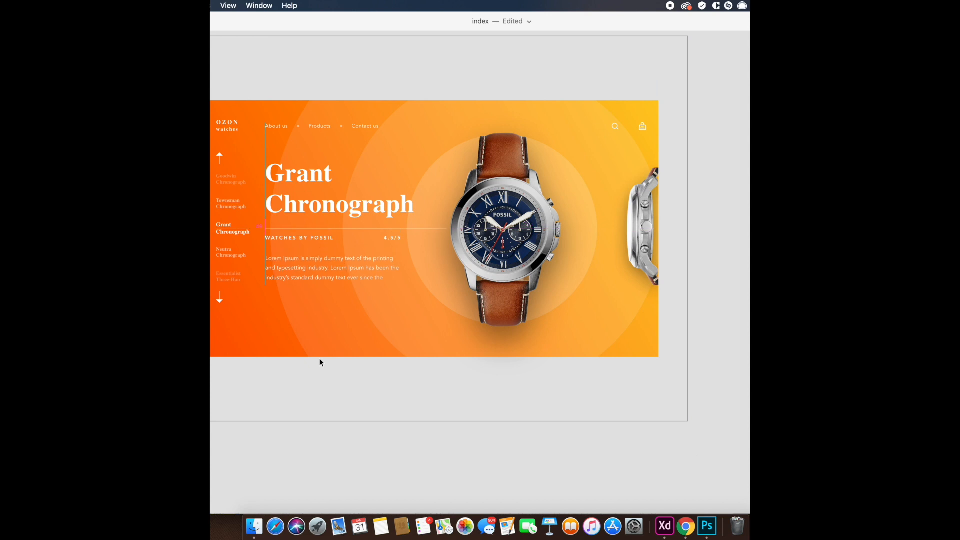
# Step: Nudge the Grant Chronograph heading vertically to adjust its distance from the divider line
pyautogui.press('Up')
pyautogui.press('Up')
pyautogui.press('Up')
pyautogui.press('Up')
pyautogui.press('Up')
pyautogui.press('Up')
pyautogui.press('Escape')
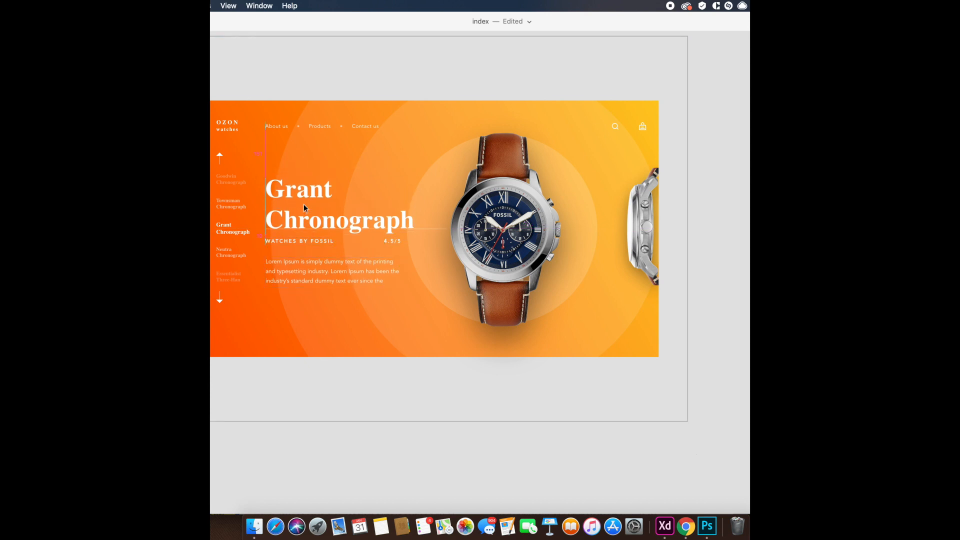
# Step: Move the Grant Chronograph heading below the Lorem Ipsum paragraph and reduce its font size to about half
pyautogui.moveTo(323, 203); pyautogui.dragTo(378, 250)
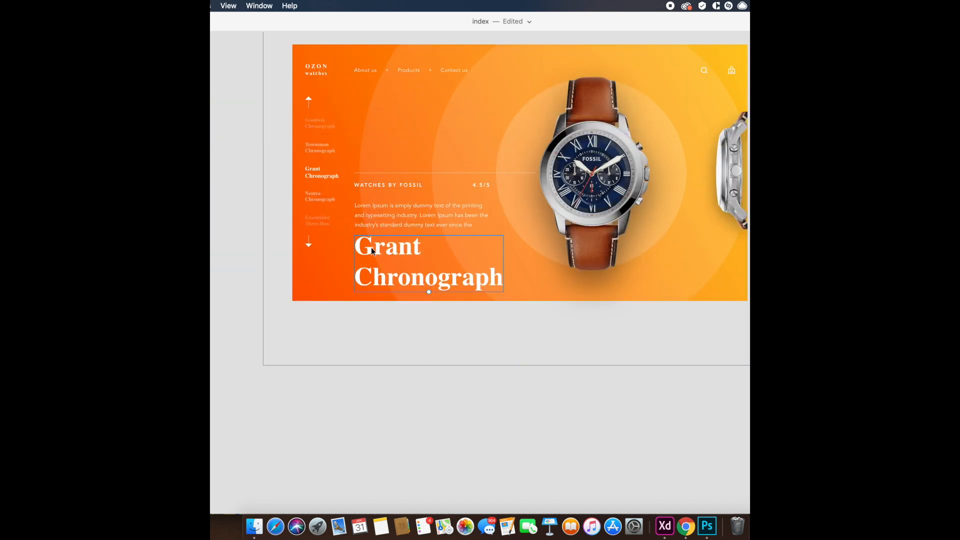
pyautogui.press('super+shift+comma')
pyautogui.press('super+shift+comma')
pyautogui.press('super+shift+comma')
pyautogui.press('super+shift+comma')
pyautogui.press('super+shift+comma')
pyautogui.press('super+shift+comma')
pyautogui.press('super+shift+comma')
pyautogui.press('super+shift+comma')
# Step: Change the moved heading's text to "$210", place it lower beneath the paragraph, and save the document
pyautogui.doubleClick(376, 259)
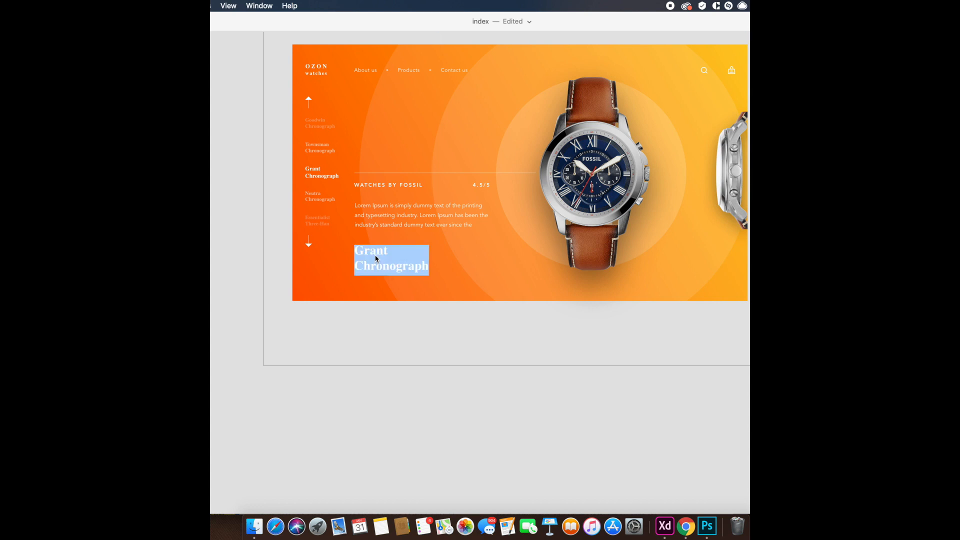
pyautogui.write('$210')
pyautogui.press('Escape')
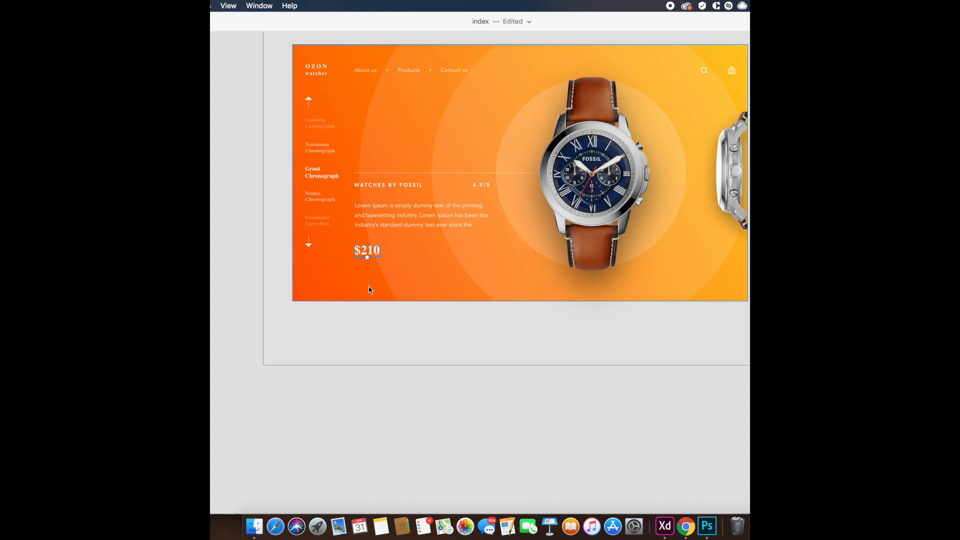
pyautogui.moveTo(376, 247); pyautogui.dragTo(376, 260)
pyautogui.moveTo(433, 300); pyautogui.dragTo(278, 313)
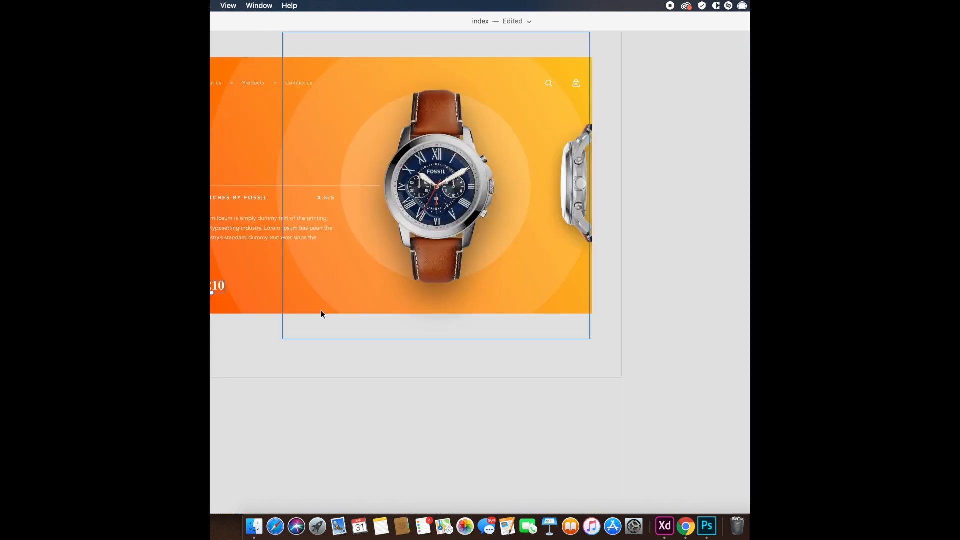
pyautogui.moveTo(366, 375); pyautogui.dragTo(505, 365)
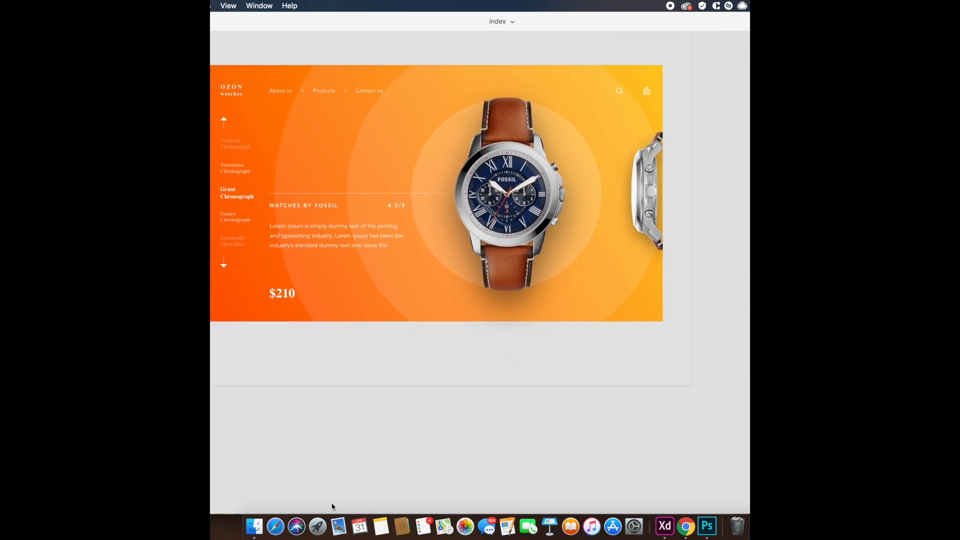
# Step: Switch to Chrome, find the Font Awesome cheatsheet in a new tab, open it, and dismiss its release announcement
pyautogui.click(685, 526)
pyautogui.press('super+t')
pyautogui.write('font awesome cheatsheet')
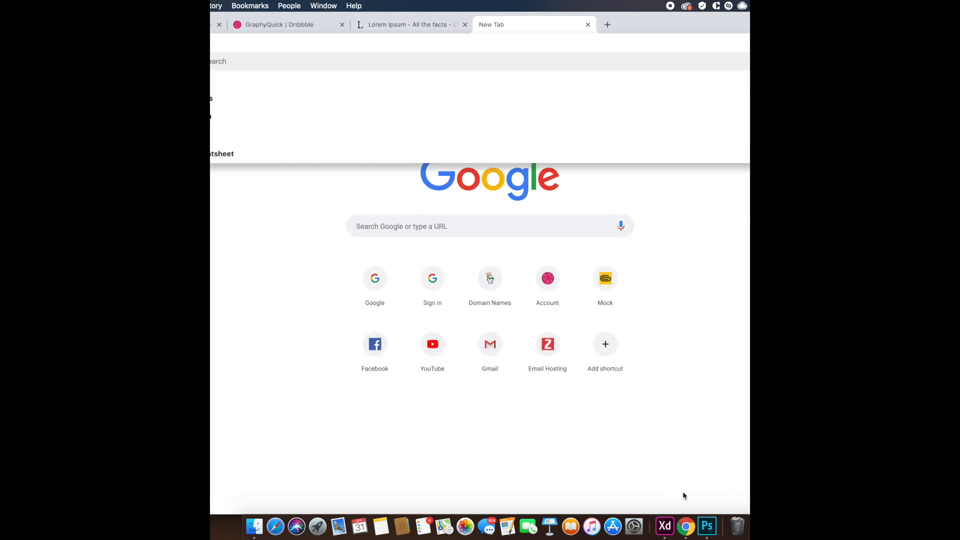
pyautogui.press('Return')
pyautogui.click(237, 153)
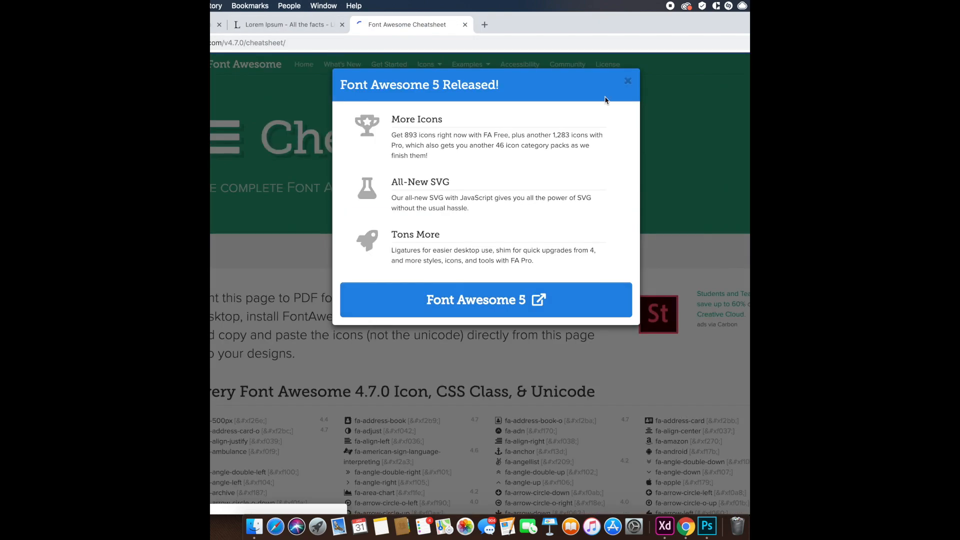
pyautogui.click(628, 82)
# Step: Find "face" on the cheatsheet and add the square Facebook icon as white text near the banner's lower edge in Adobe XD
pyautogui.press('super+f')
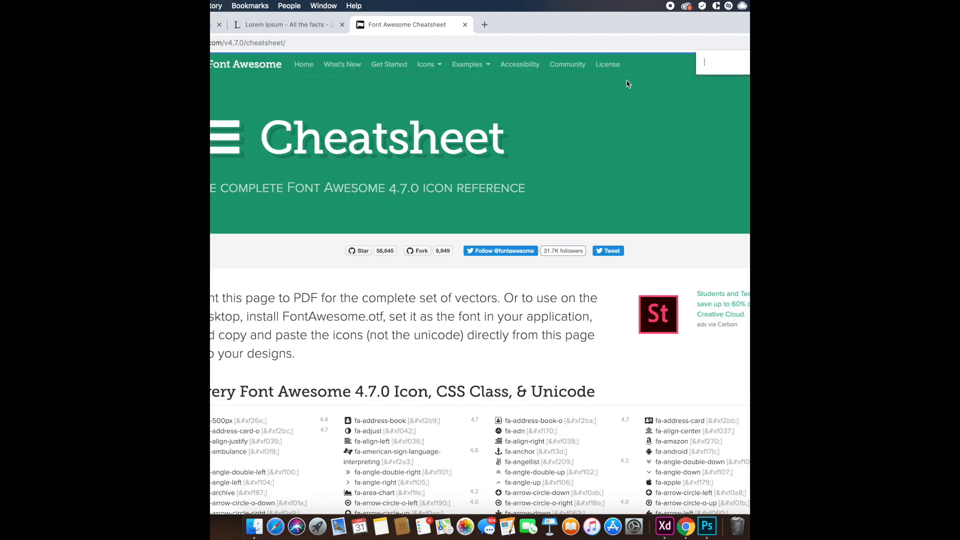
pyautogui.write('face')
pyautogui.press('super+Tab')
pyautogui.click(684, 378)
pyautogui.press('t')
pyautogui.click(551, 304)
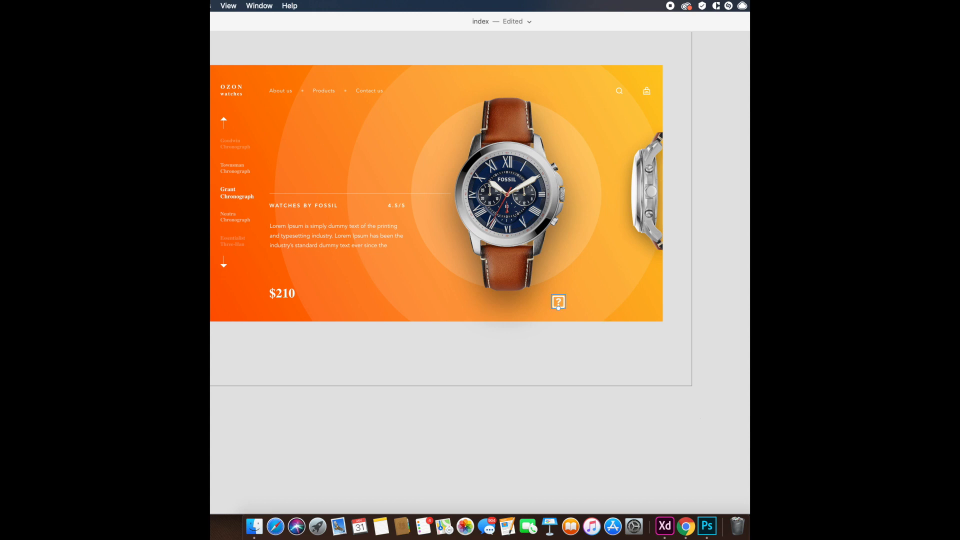
pyautogui.press('super+Tab')
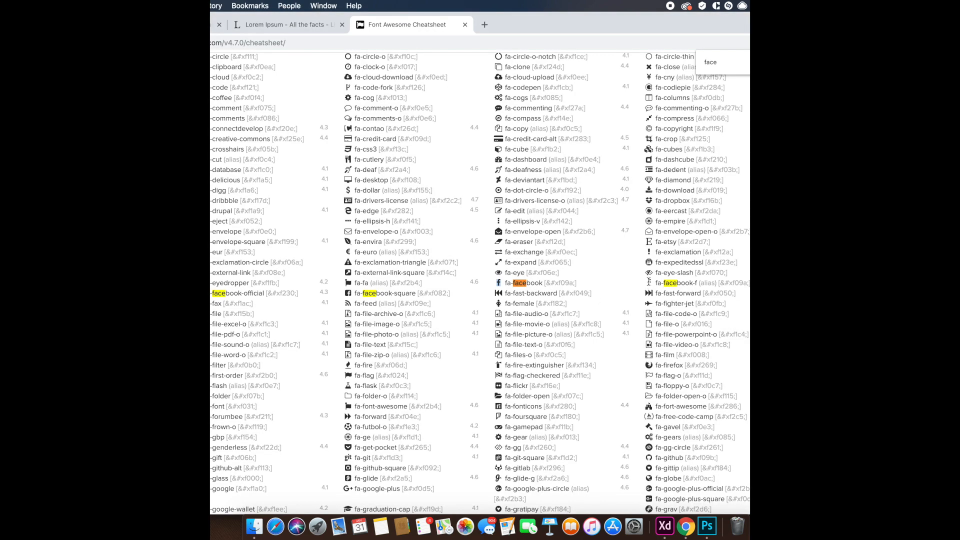
pyautogui.press('super+Tab')
pyautogui.doubleClick(559, 300)
pyautogui.click(557, 404)
# Step: Find "instagra" on the cheatsheet, duplicate the Facebook icon twice in a row, and replace the middle copy with the Instagram icon
pyautogui.press('super+Tab')
pyautogui.press('super+Tab')
pyautogui.press('super+Tab')
pyautogui.doubleClick(719, 65)
pyautogui.write('instagra')
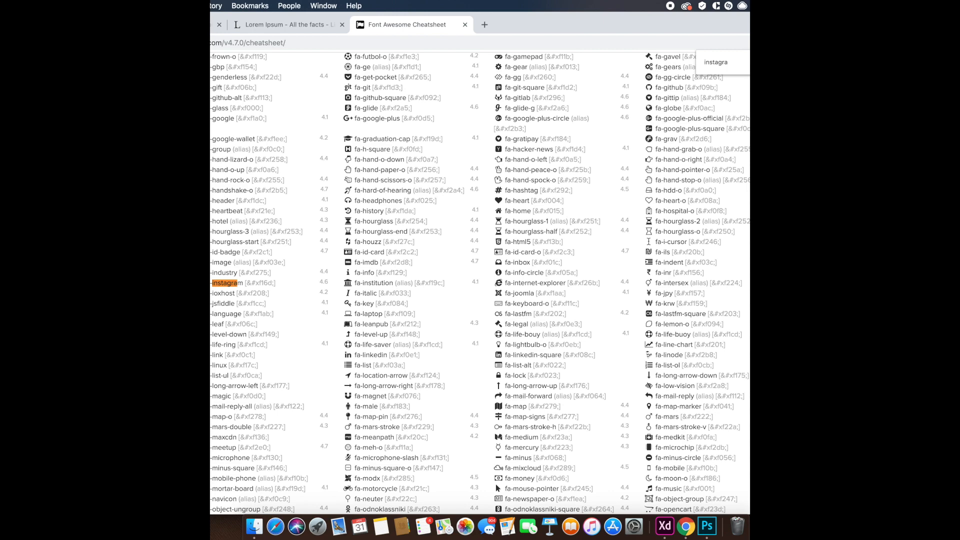
pyautogui.press('super+Tab')
pyautogui.click(556, 301)
pyautogui.moveTo(556, 301); pyautogui.dragTo(613, 301)
pyautogui.press('super+Tab')
pyautogui.press('super+Tab')
pyautogui.doubleClick(584, 301)
pyautogui.press('super+Tab')
pyautogui.press('super+Tab')
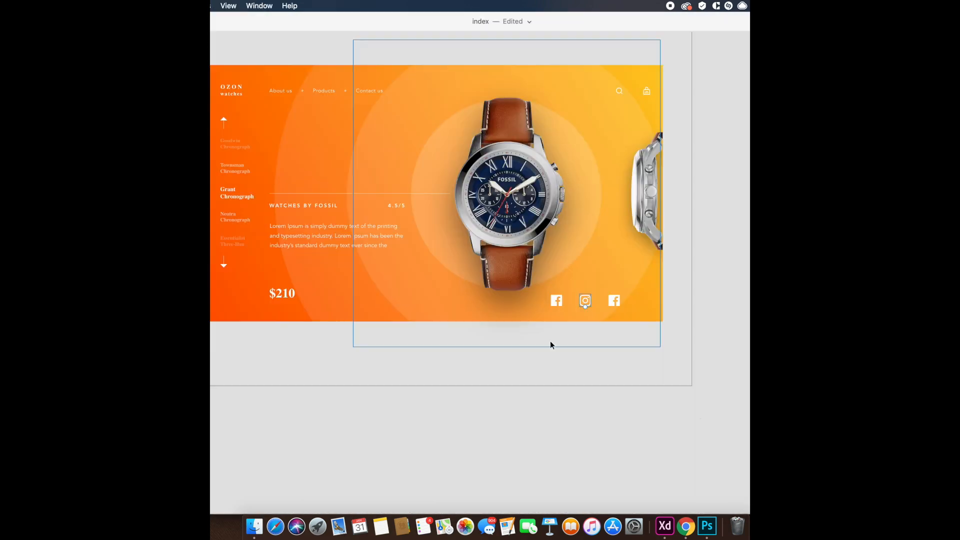
# Step: Replace the third social icon with Pinterest and scale the three icons down together
pyautogui.keyDown('shift'); pyautogui.click(585, 301); pyautogui.keyUp('shift')
pyautogui.keyDown('shift'); pyautogui.click(556, 300); pyautogui.keyUp('shift')
pyautogui.press('Return')
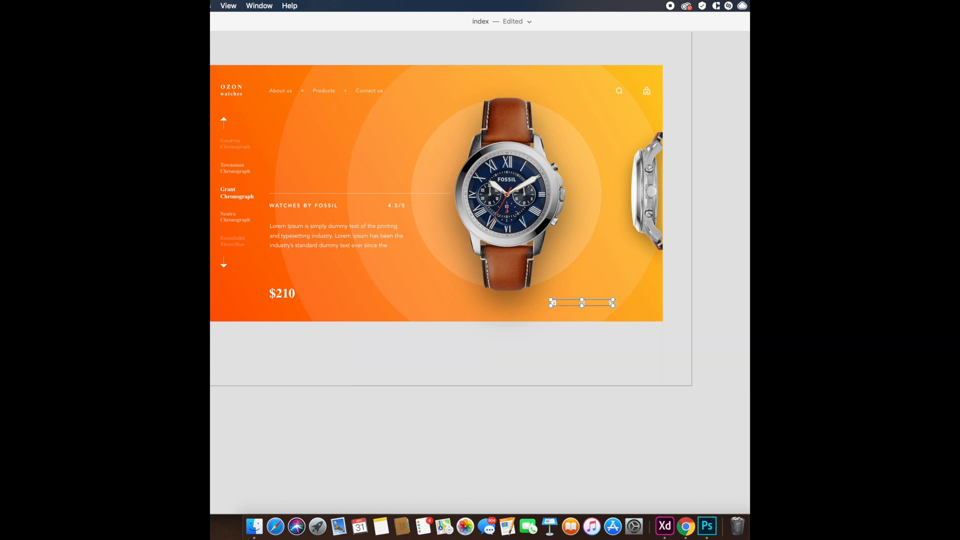
pyautogui.moveTo(551, 302); pyautogui.dragTo(562, 302)
# Step: Align the social icons with the shopping bag icon and the banner's lower edge, and shift them up to leave a margin
pyautogui.keyDown('shift'); pyautogui.click(646, 91); pyautogui.keyUp('shift')
pyautogui.click(922, 43)
pyautogui.keyDown('shift'); pyautogui.click(646, 91); pyautogui.keyUp('shift')
pyautogui.keyDown('shift'); pyautogui.click(661, 308); pyautogui.keyUp('shift')
pyautogui.click(840, 42)
pyautogui.keyDown('shift'); pyautogui.click(661, 294); pyautogui.keyUp('shift')
pyautogui.hotkey('shift', 'Up')
pyautogui.hotkey('shift', 'Up')
pyautogui.hotkey('shift', 'Up')
pyautogui.hotkey('shift', 'Up')
pyautogui.hotkey('shift', 'Up')
pyautogui.hotkey('shift', 'Up')
pyautogui.hotkey('shift', 'Up')
pyautogui.hotkey('shift', 'Up')
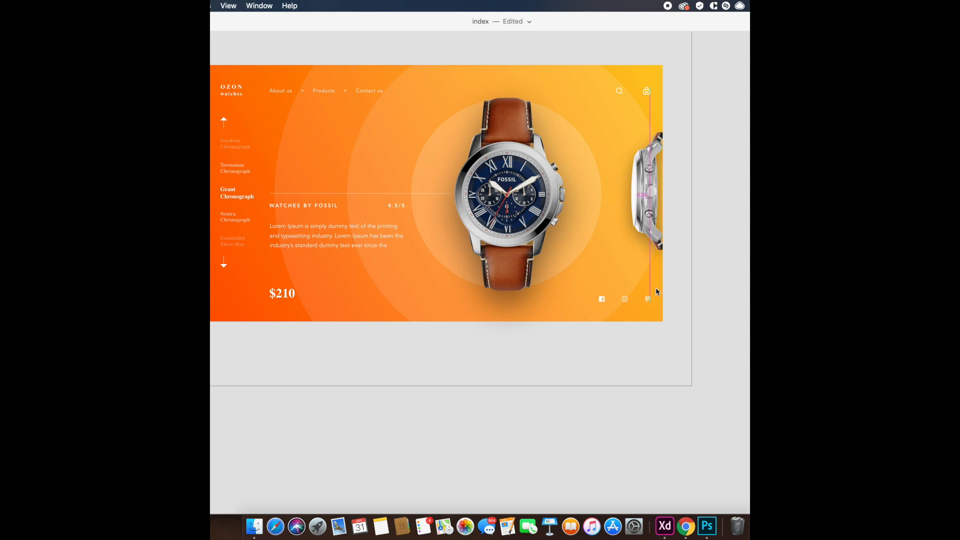
# Step: Align the social icons vertically with the $210 price and save the document
pyautogui.keyDown('shift'); pyautogui.click(292, 295); pyautogui.keyUp('shift')
pyautogui.click(840, 43)
pyautogui.press('Escape')
pyautogui.press('super+s')
# Step: Duplicate the $210 price to its right and change the copy's text to "Discover"
pyautogui.moveTo(245, 292); pyautogui.dragTo(409, 343)
pyautogui.doubleClick(409, 343)
pyautogui.write('Discover')
pyautogui.scroll(3, 374, 341)
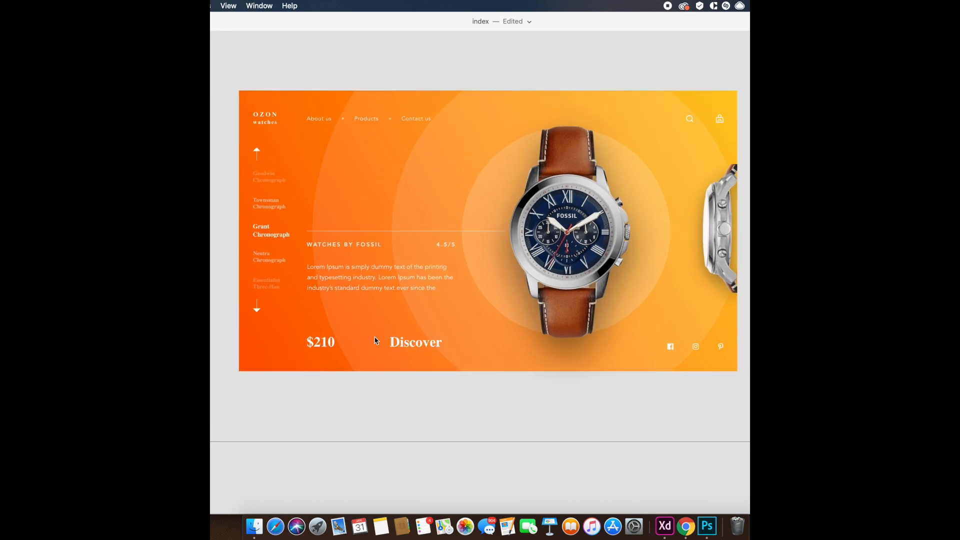
# Step: Duplicate the $210 price above the divider, change the copy to "Grant Chronograph" on two lines, and set its font size to 90
pyautogui.click(419, 248)
pyautogui.moveTo(425, 246); pyautogui.dragTo(441, 241)
pyautogui.moveTo(325, 344); pyautogui.dragTo(332, 166)
pyautogui.doubleClick(331, 166)
pyautogui.write('Grant Chronograph')
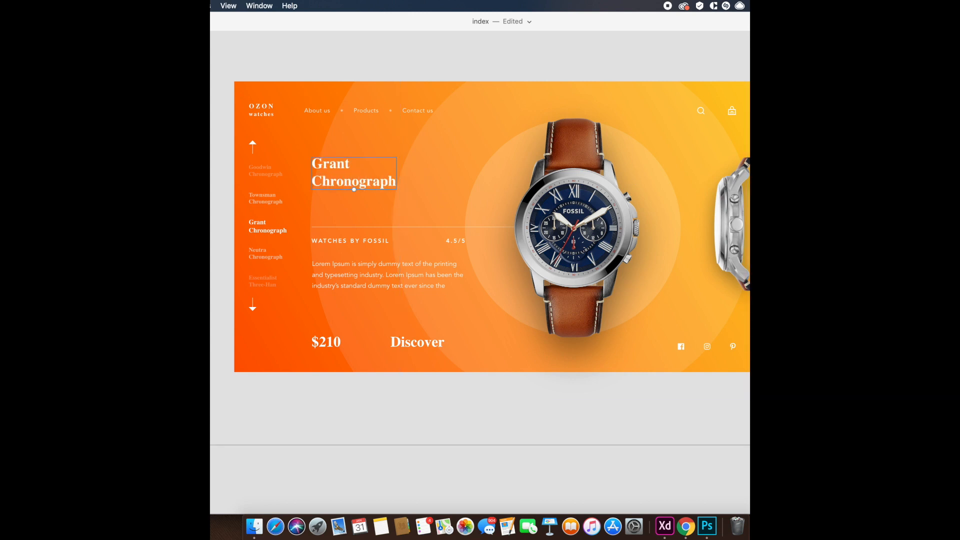
pyautogui.write('90')
pyautogui.press('Return')
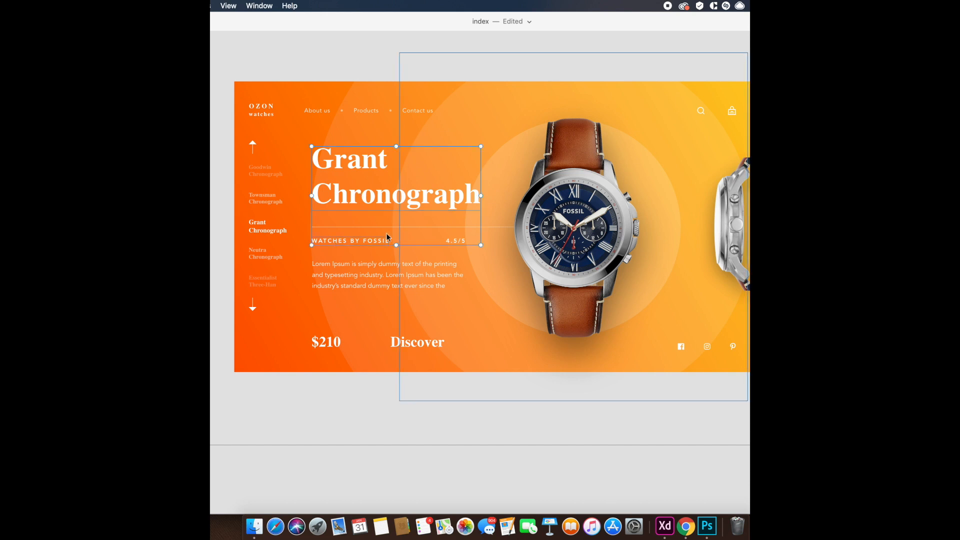
# Step: Shift the enlarged Grant Chronograph heading vertically to fine-tune its gap above the divider and subtitle
pyautogui.keyDown('shift'); pyautogui.click(345, 240); pyautogui.keyUp('shift')
pyautogui.hotkey('shift', 'Down')
pyautogui.hotkey('shift', 'Down')
pyautogui.hotkey('shift', 'Down')
pyautogui.hotkey('shift', 'Down')
pyautogui.hotkey('shift', 'Down')
pyautogui.hotkey('shift', 'Down')
pyautogui.hotkey('shift', 'Down')
pyautogui.hotkey('shift', 'Down')
pyautogui.hotkey('shift', 'Up')
pyautogui.hotkey('shift', 'Up')
pyautogui.hotkey('shift', 'Up')
pyautogui.hotkey('shift', 'Up')
pyautogui.hotkey('shift', 'Up')
pyautogui.hotkey('shift', 'Up')
# Step: Duplicate the $210 price directly above the original and restyle the Discover text in a smaller sans-serif font
pyautogui.click(335, 347)
pyautogui.moveTo(335, 349); pyautogui.dragTo(332, 323)
pyautogui.click(417, 344)
pyautogui.scroll(3, 416, 344)
pyautogui.press('Return')
pyautogui.press('Return')
pyautogui.press('Return')
pyautogui.press('Return')
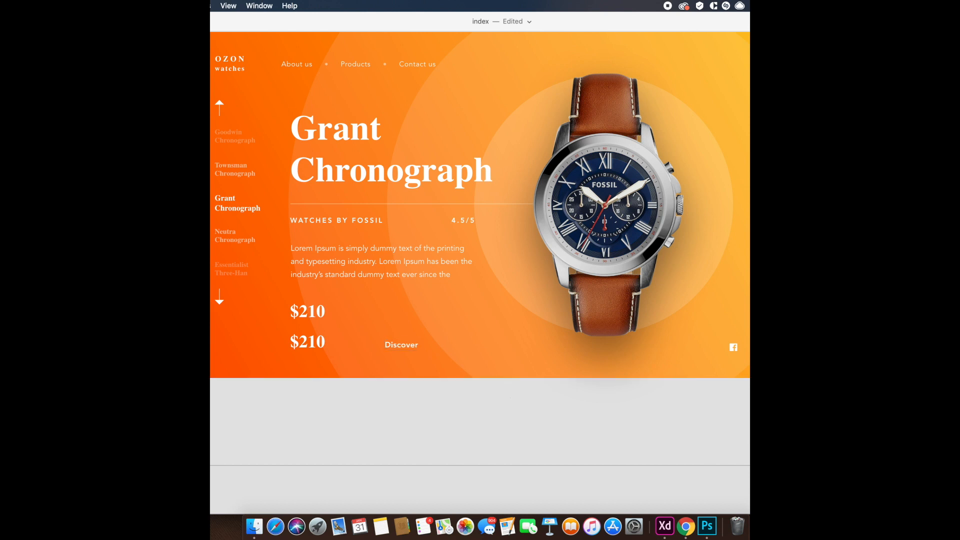
# Step: Give the Discover text a lighter weight and wider letter spacing
pyautogui.hotkey('shift', 'Up')
pyautogui.hotkey('shift', 'Up')
pyautogui.hotkey('shift', 'Up')
pyautogui.hotkey('shift', 'Up')
pyautogui.click(401, 345)
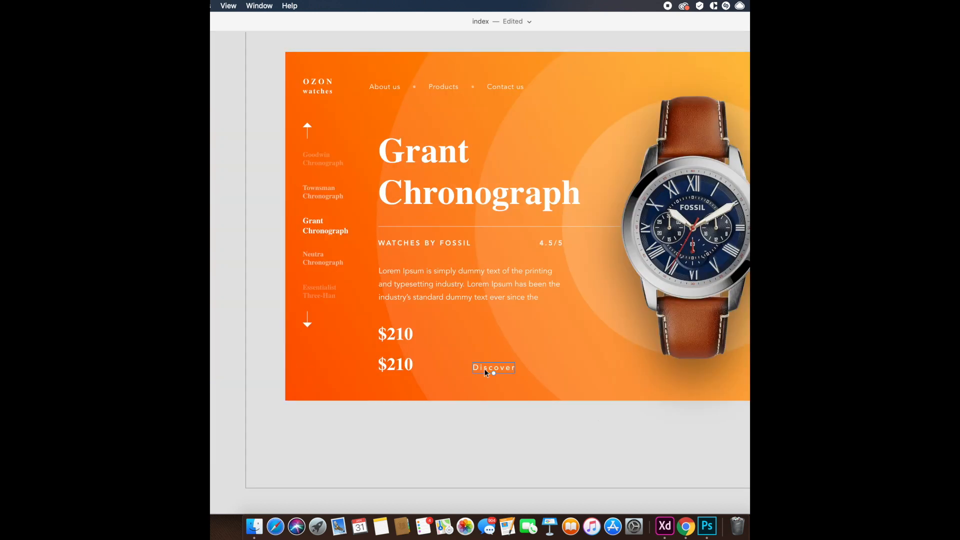
# Step: Duplicate the up arrow from the watch list, point it right, and place it beside the Discover text, aligned with it
pyautogui.click(307, 126)
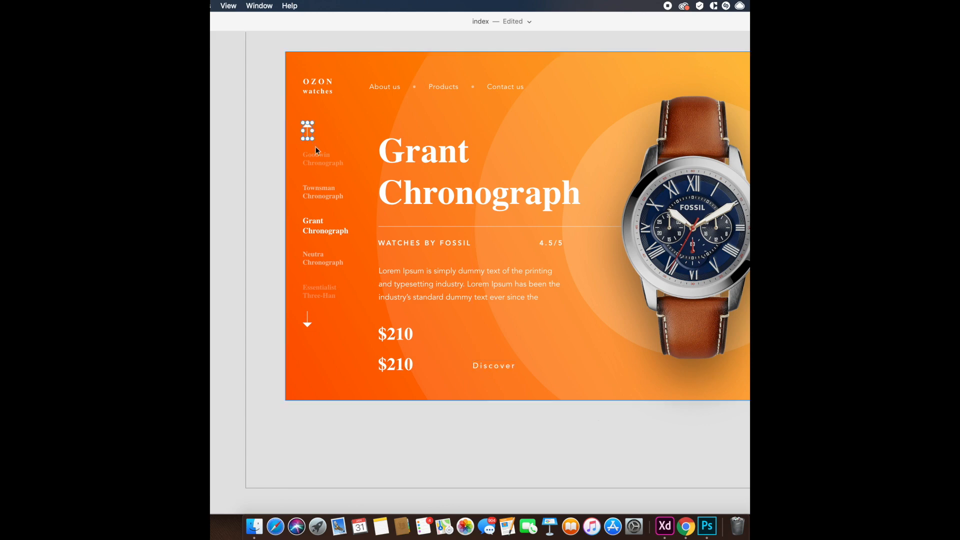
pyautogui.moveTo(307, 126); pyautogui.dragTo(535, 368)
pyautogui.scroll(8, 536, 369)
pyautogui.moveTo(522, 329); pyautogui.dragTo(540, 337)
pyautogui.keyDown('shift'); pyautogui.click(465, 350); pyautogui.keyUp('shift')
# Step: Draw a rectangle around Discover and its arrow, fully round its corners, and make it a semi-transparent white outline
pyautogui.press('r')
pyautogui.moveTo(349, 307); pyautogui.dragTo(570, 374)
pyautogui.hotkey('shift', 'Up')
pyautogui.moveTo(719, 225); pyautogui.dragTo(645, 195)
pyautogui.click(524, 373)
pyautogui.press('5')
pyautogui.press('3')
pyautogui.press('4')
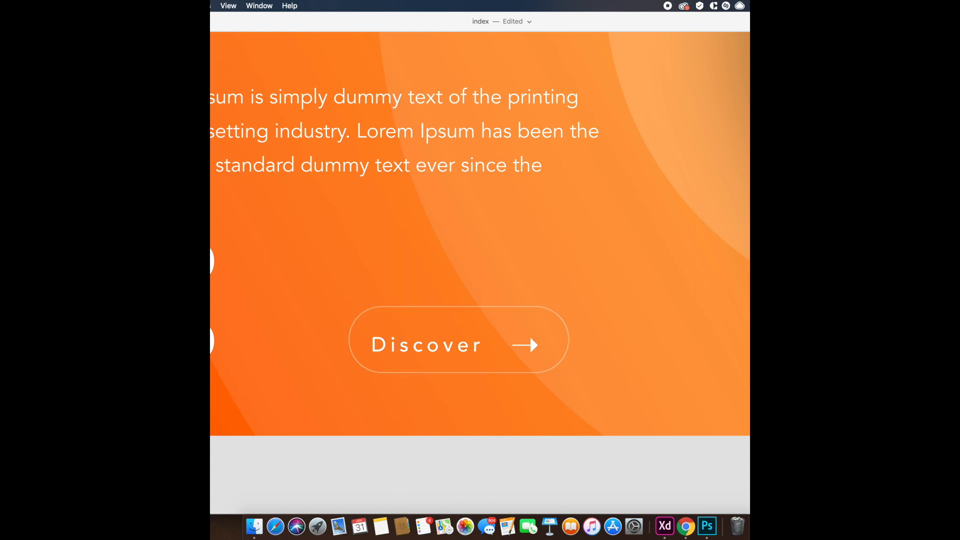
# Step: Center the Discover text and the arrow vertically within the rounded outline
pyautogui.doubleClick(463, 332)
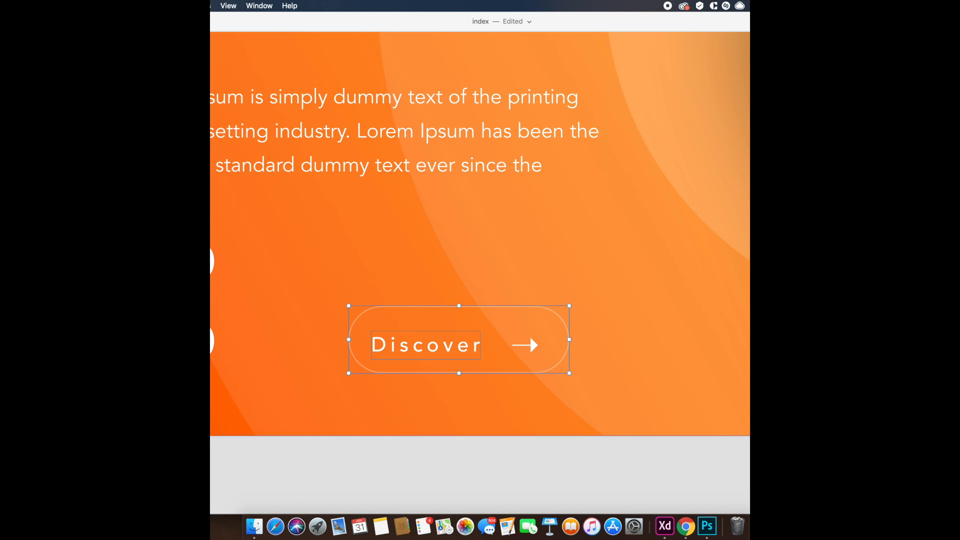
pyautogui.keyDown('shift'); pyautogui.click(531, 346); pyautogui.keyUp('shift')
pyautogui.press('ctrl+super+m')
# Step: Align the Discover text to the outline's left edge and inset it by three large nudges
pyautogui.click(421, 340)
pyautogui.keyDown('shift'); pyautogui.click(442, 306); pyautogui.keyUp('shift')
pyautogui.press('ctrl+super+Left')
pyautogui.click(369, 342)
pyautogui.hotkey('shift', 'Right')
pyautogui.hotkey('shift', 'Right')
pyautogui.hotkey('shift', 'Right')
# Step: Align the arrow to the outline's right edge and inset it to leave padding
pyautogui.click(531, 341)
pyautogui.keyDown('shift'); pyautogui.click(463, 306); pyautogui.keyUp('shift')
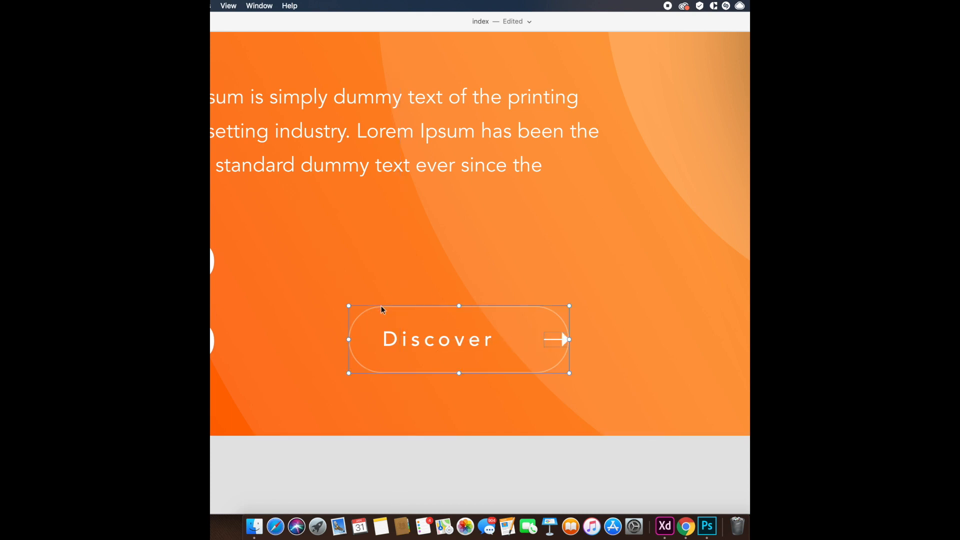
pyautogui.press('Escape')
pyautogui.press('super+0')
pyautogui.doubleClick(419, 377)
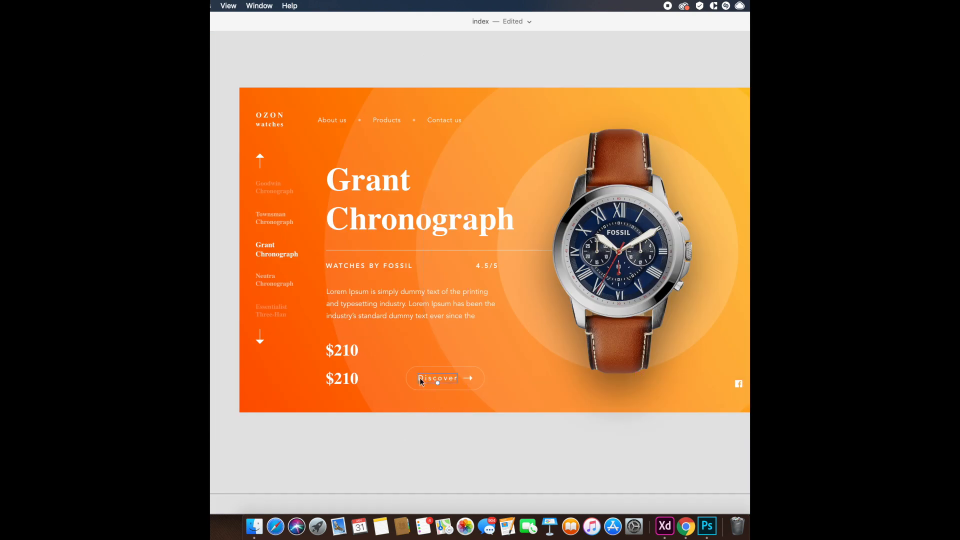
# Step: Compare the padding on both sides of the Discover button, fine-tune the arrow's inset, and save the document
pyautogui.scroll(3, 419, 377)
pyautogui.click(468, 379)
pyautogui.keyDown('super'); pyautogui.click(420, 370); pyautogui.keyUp('super')
pyautogui.click(489, 374)
pyautogui.click(475, 375)
pyautogui.keyDown('super'); pyautogui.click(495, 373); pyautogui.keyUp('super')
pyautogui.hotkey('shift', 'Left')
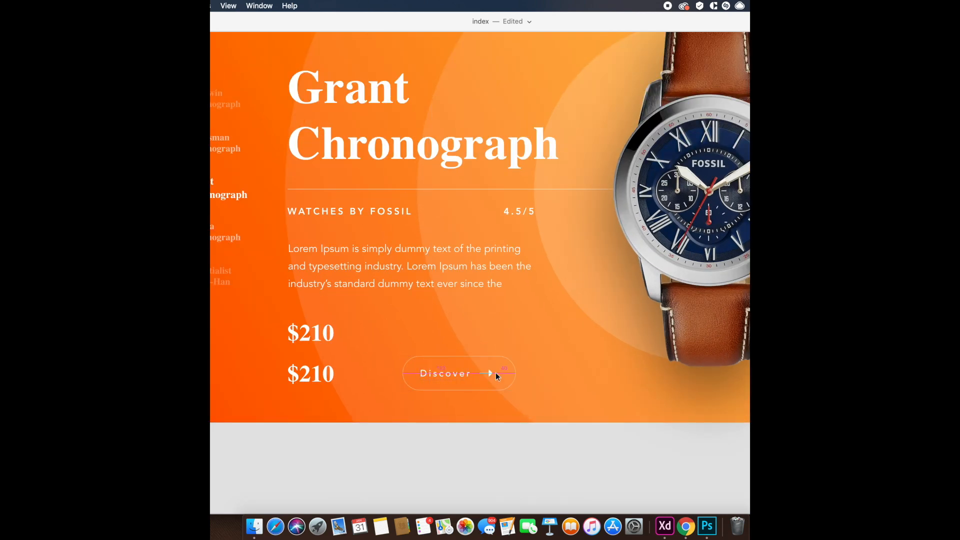
pyautogui.hotkey('shift', 'Left')
pyautogui.click(470, 389)
pyautogui.press('Escape')
pyautogui.scroll(5, 409, 195)
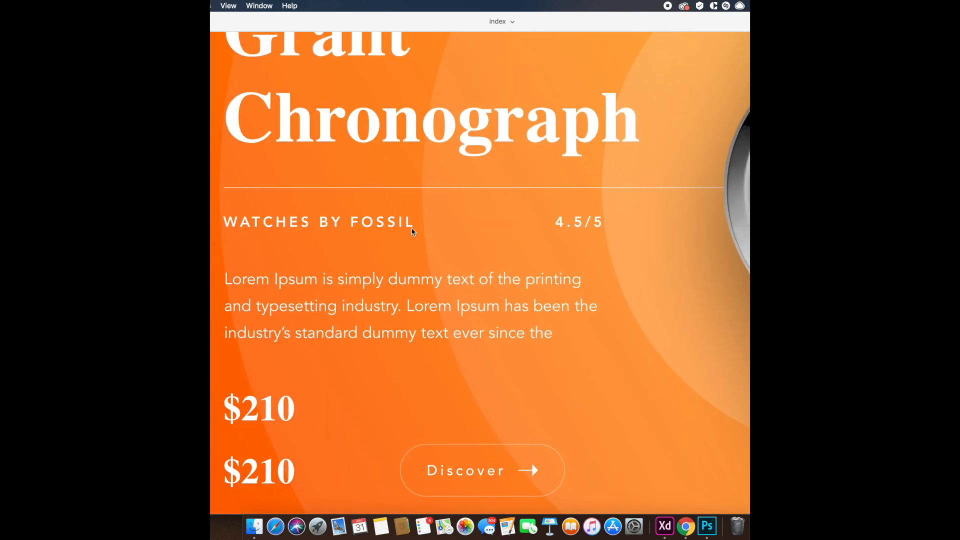
# Step: Group the Discover text, arrow and outline, and align the group's right edge with the paragraph above it
pyautogui.scroll(-8, 411, 225)
pyautogui.click(429, 346)
pyautogui.keyDown('super'); pyautogui.click(422, 343); pyautogui.keyUp('super')
pyautogui.click(428, 343)
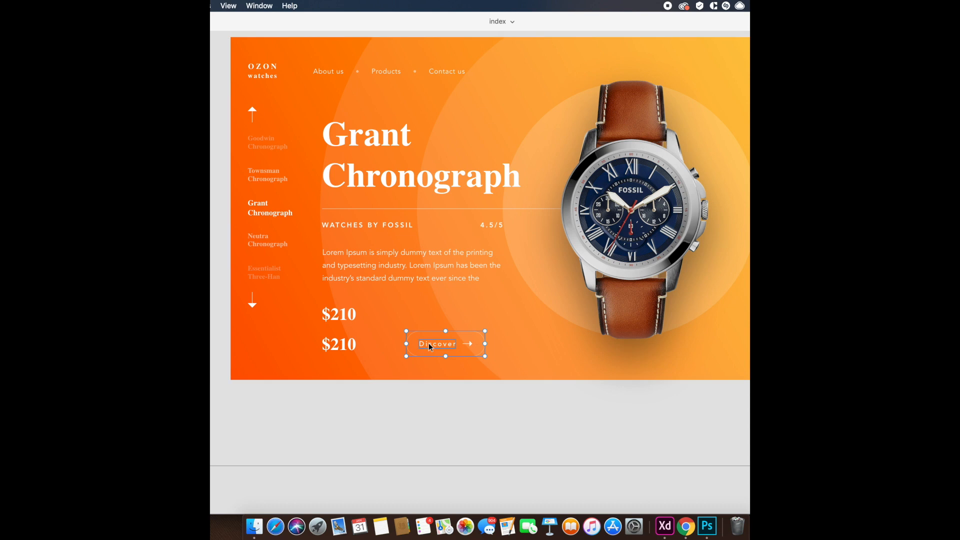
pyautogui.press('super+g')
pyautogui.keyDown('shift'); pyautogui.click(406, 278); pyautogui.keyUp('shift')
pyautogui.press('ctrl+super+Right')
pyautogui.click(422, 403)
# Step: Align the Discover button's vertical center with the lower $210 price and save the document
pyautogui.click(351, 346)
pyautogui.keyDown('shift'); pyautogui.click(440, 343); pyautogui.keyUp('shift')
pyautogui.press('ctrl+super+m')
pyautogui.click(389, 406)
pyautogui.click(440, 348)
pyautogui.moveTo(440, 347); pyautogui.dragTo(440, 334)
pyautogui.keyDown('shift'); pyautogui.click(338, 346); pyautogui.keyUp('shift')
pyautogui.press('ctrl+super+m')
pyautogui.click(394, 403)
pyautogui.press('super+s')
# Step: Replace the upper $210 text with a plus sign and slightly enlarge the Discover button to meet the text column's right edge
pyautogui.doubleClick(340, 317)
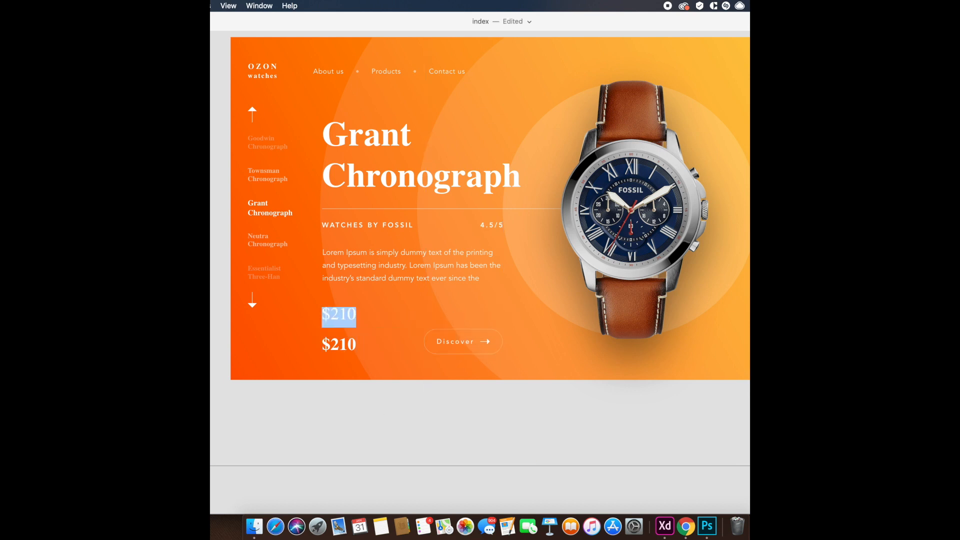
pyautogui.press('BackSpace')
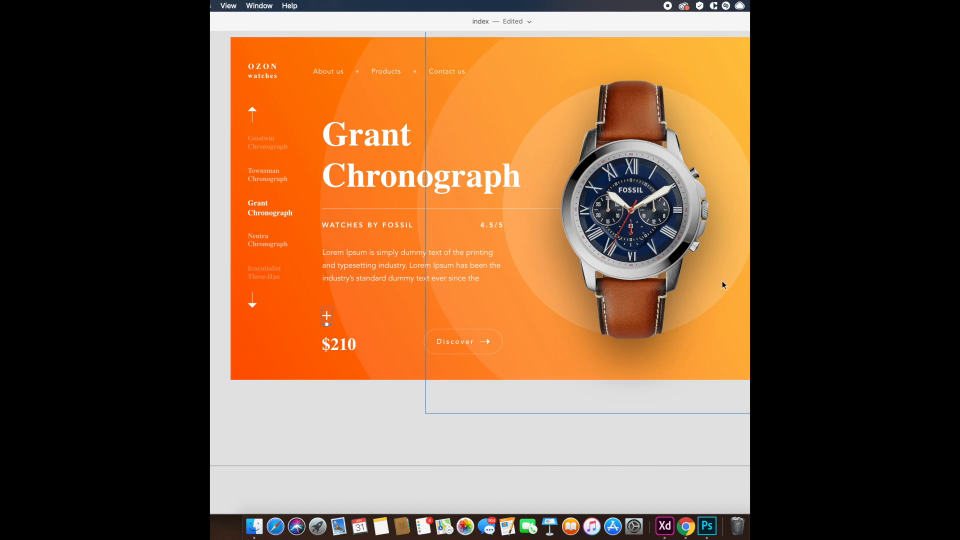
pyautogui.scroll(3, 326, 323)
pyautogui.click(475, 350)
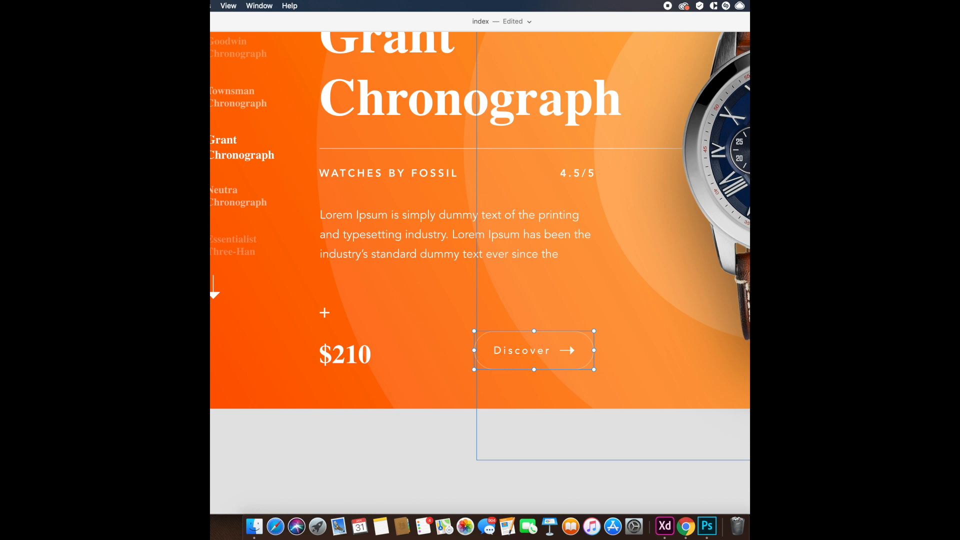
pyautogui.moveTo(593, 369); pyautogui.dragTo(595, 370)
# Step: Draw a circle around the plus sign as a thin unfilled outline and set its opacity to 30%
pyautogui.click(325, 313)
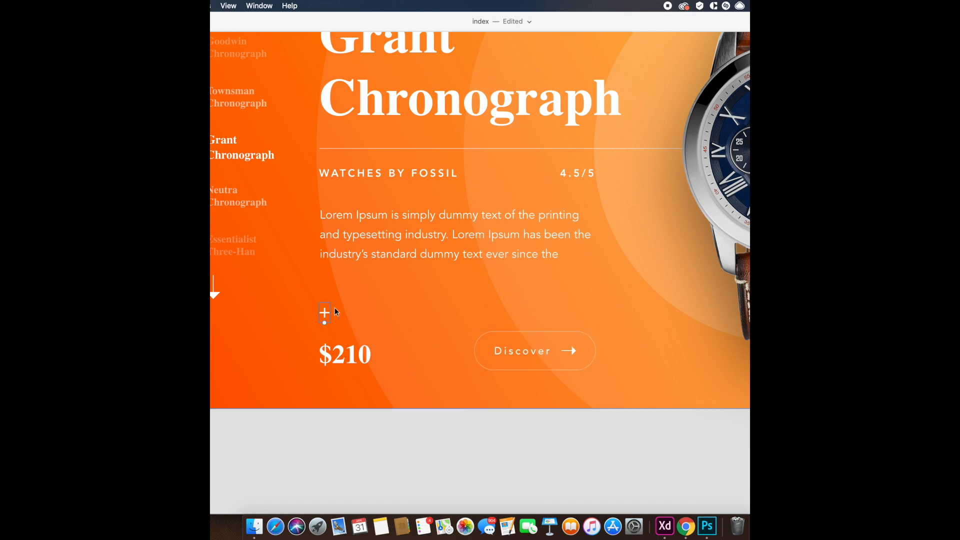
pyautogui.press('e')
pyautogui.moveTo(308, 293); pyautogui.dragTo(343, 334)
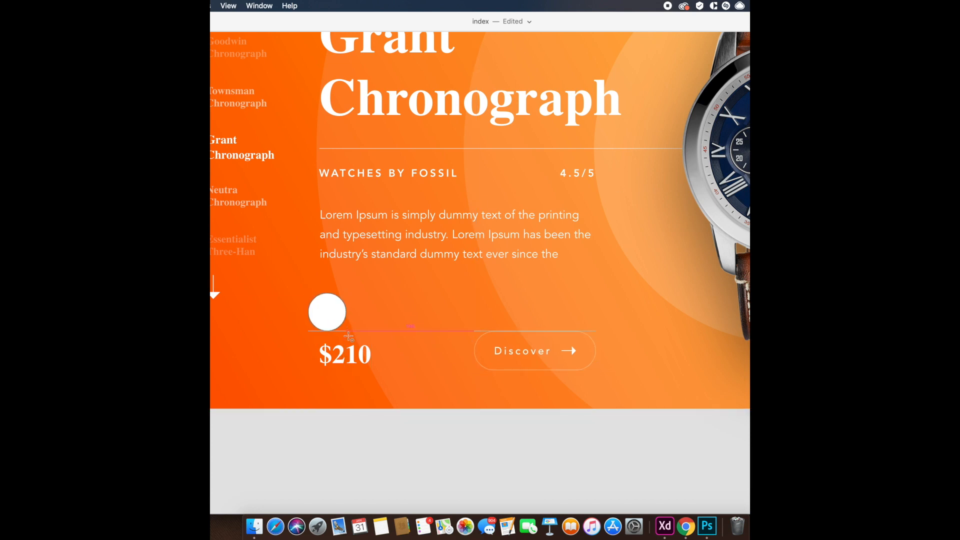
pyautogui.press('v')
pyautogui.moveTo(720, 210); pyautogui.dragTo(653, 139)
pyautogui.press('3')
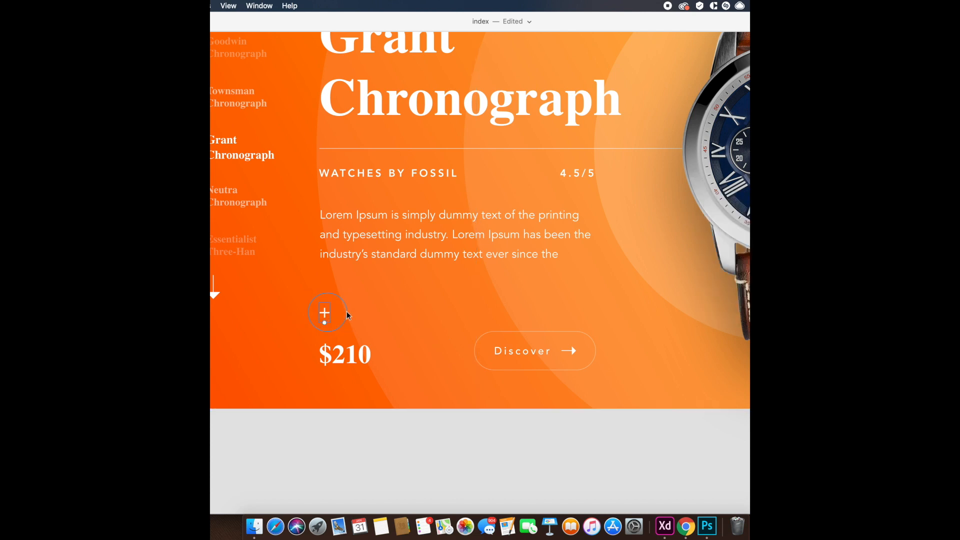
# Step: Align the circled plus with the price's left edge and add a matching circled minus sign beside it
pyautogui.hotkey('shift', 'Right')
pyautogui.hotkey('shift', 'Right')
pyautogui.keyDown('shift'); pyautogui.click(352, 354); pyautogui.keyUp('shift')
pyautogui.moveTo(349, 318); pyautogui.dragTo(430, 298)
pyautogui.press('Escape')
pyautogui.press('Escape')
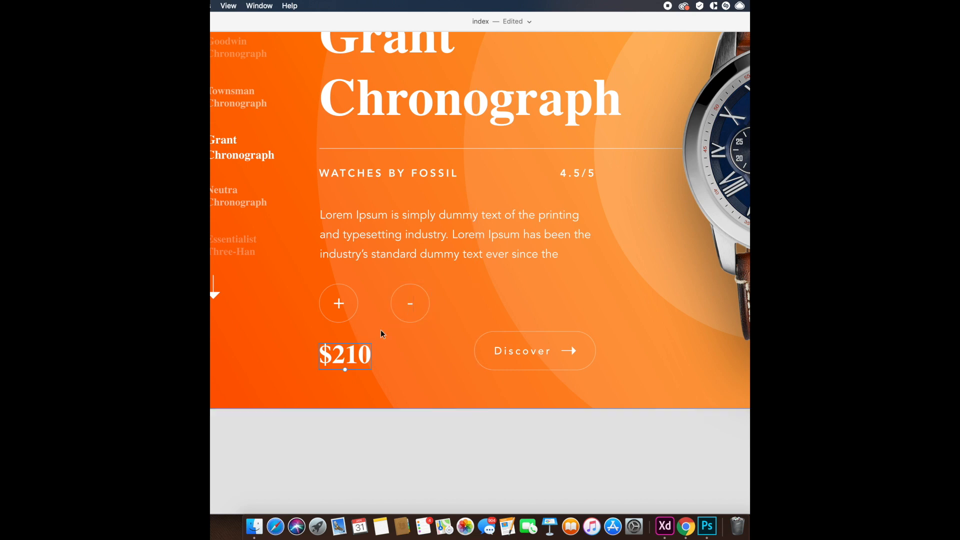
# Step: Place a smaller copy of the price between the plus and minus circles and change its text to 01
pyautogui.moveTo(352, 358)
pyautogui.mouseDown()
pyautogui.moveTo(384, 306)
pyautogui.moveTo(359, 311)
pyautogui.moveTo(378, 299)
pyautogui.moveTo(410, 325)
pyautogui.mouseUp()
pyautogui.doubleClick(380, 303)
pyautogui.write('01')
# Step: Center the 01 vertically with the plus circle, space the minus circle evenly beside it, and save the document
pyautogui.keyDown('shift'); pyautogui.click(338, 313); pyautogui.keyUp('shift')
pyautogui.hotkey('shift', 'm')
pyautogui.click(409, 323)
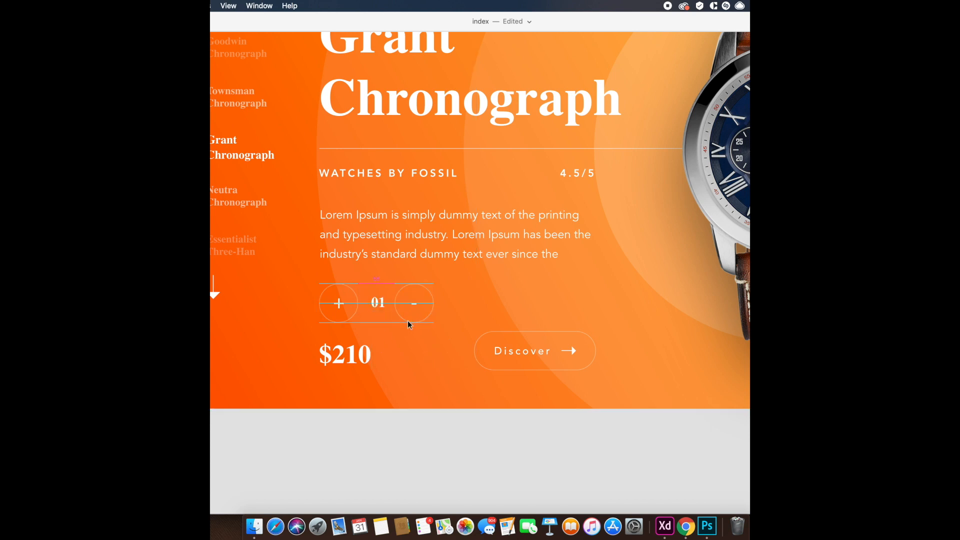
pyautogui.scroll(-5, 410, 325)
pyautogui.click(412, 391)
pyautogui.press('super+s')
# Step: Change the yellow end of the banner background's linear gradient to a deeper orange
pyautogui.moveTo(413, 364); pyautogui.dragTo(400, 407)
pyautogui.moveTo(466, 377); pyautogui.dragTo(428, 417)
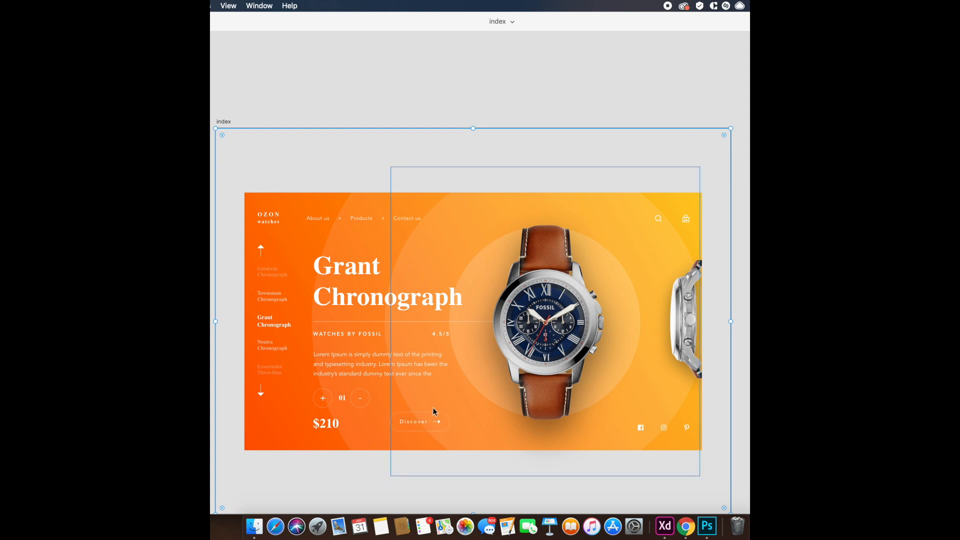
pyautogui.click(302, 206)
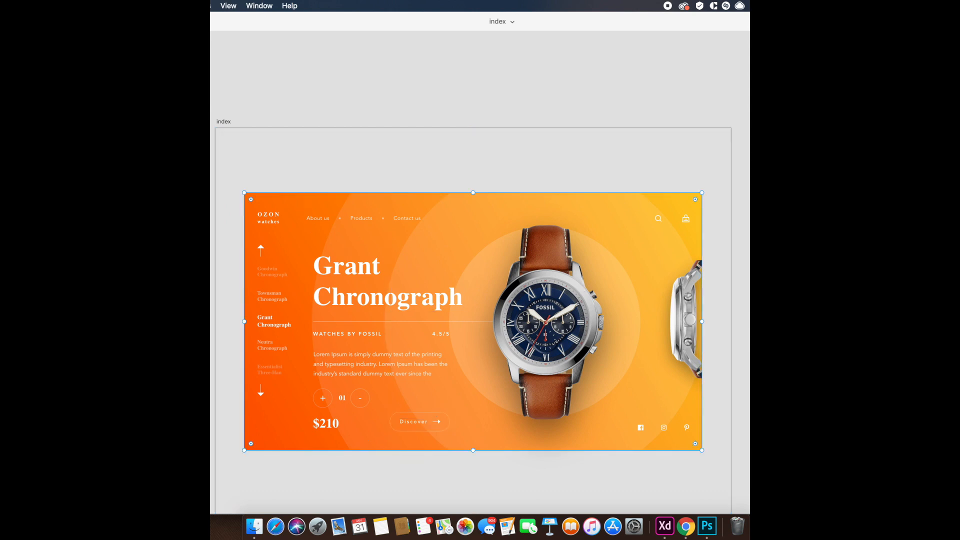
pyautogui.click(749, 254)
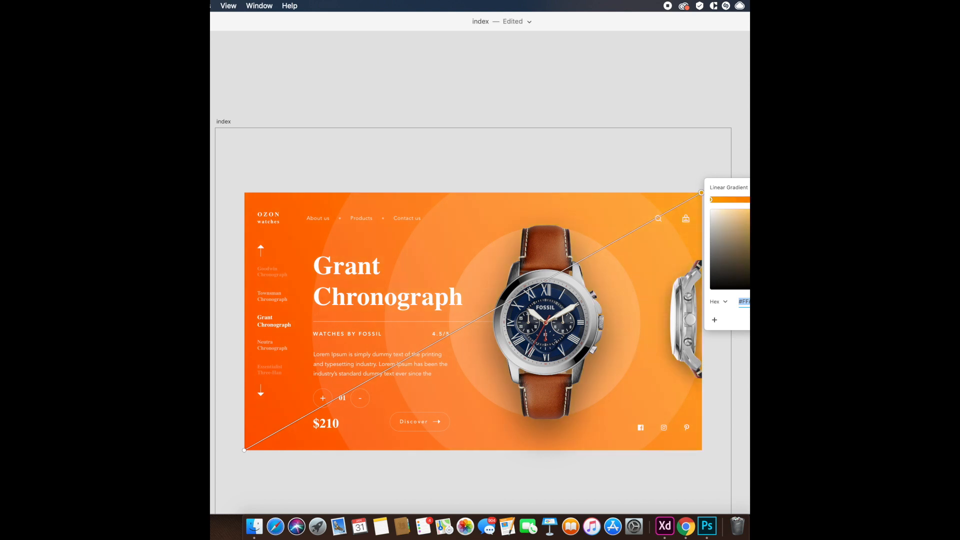
pyautogui.click(304, 498)
# Step: Create a small solid white circle with a larger 20% opacity circle around it at the main watch's lower edge
pyautogui.click(575, 295)
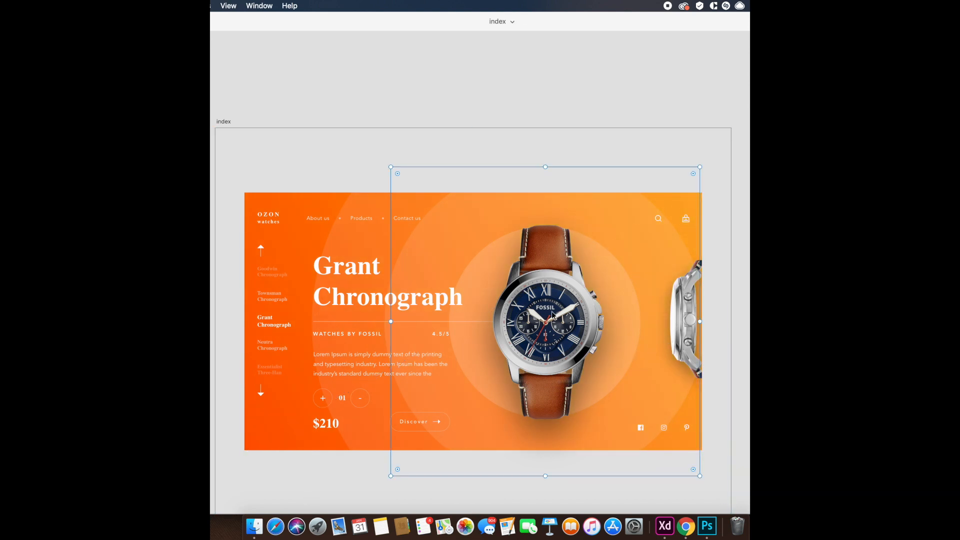
pyautogui.moveTo(555, 375)
pyautogui.mouseDown()
pyautogui.moveTo(588, 407)
pyautogui.moveTo(596, 397)
pyautogui.moveTo(580, 380)
pyautogui.moveTo(609, 348)
pyautogui.mouseUp()
pyautogui.scroll(3, 591, 354)
pyautogui.keyDown('shift'); pyautogui.click(580, 378); pyautogui.keyUp('shift')
pyautogui.click(598, 365)
pyautogui.press('2')
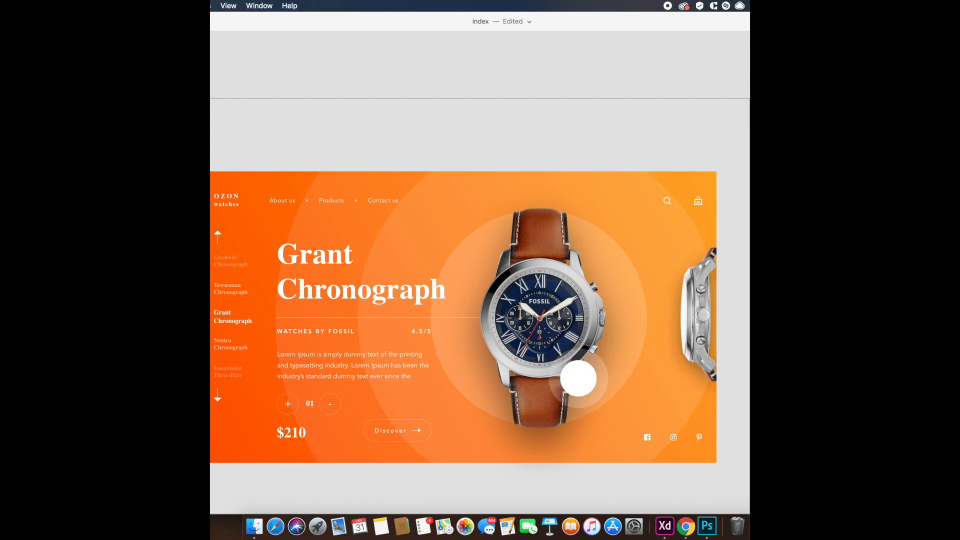
# Step: Paste a copy of the bag icon beside the white circle on the main watch
pyautogui.moveTo(578, 362); pyautogui.dragTo(589, 302)
pyautogui.press('super+z')
pyautogui.moveTo(584, 378); pyautogui.dragTo(612, 336)
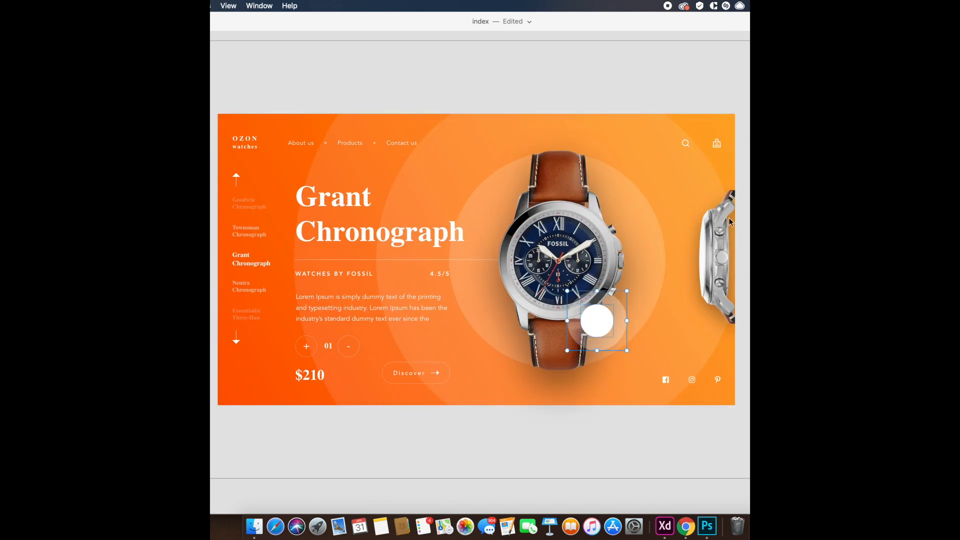
pyautogui.scroll(10, 602, 320)
pyautogui.press('super+v')
pyautogui.moveTo(500, 270); pyautogui.dragTo(679, 270)
pyautogui.hscroll(2, 634, 261)
pyautogui.click(619, 271)
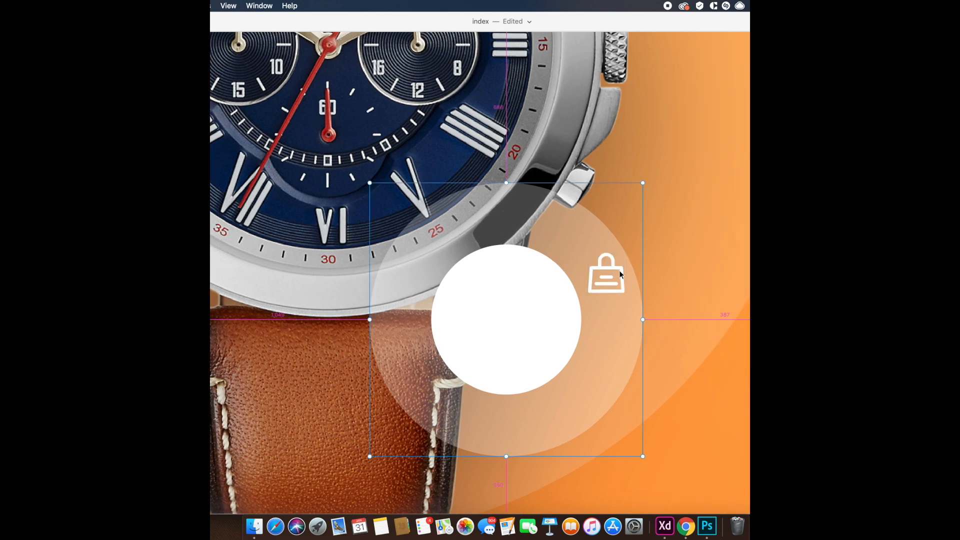
# Step: Recolor the copied bag icon with the banner's deep orange, center it in the white circle, and save the document
pyautogui.scroll(-6, 619, 271)
pyautogui.moveTo(600, 281); pyautogui.dragTo(687, 247)
pyautogui.scroll(-4, 704, 238)
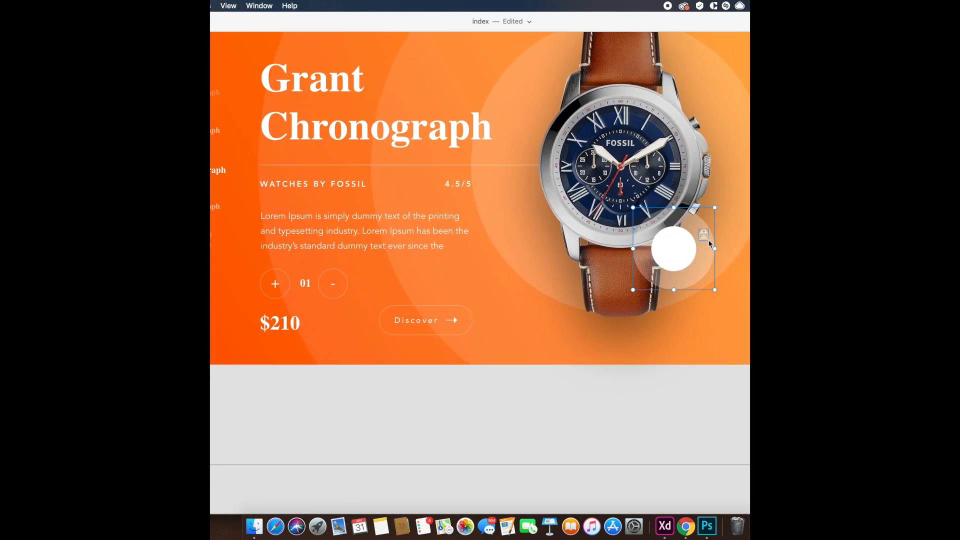
pyautogui.click(704, 236)
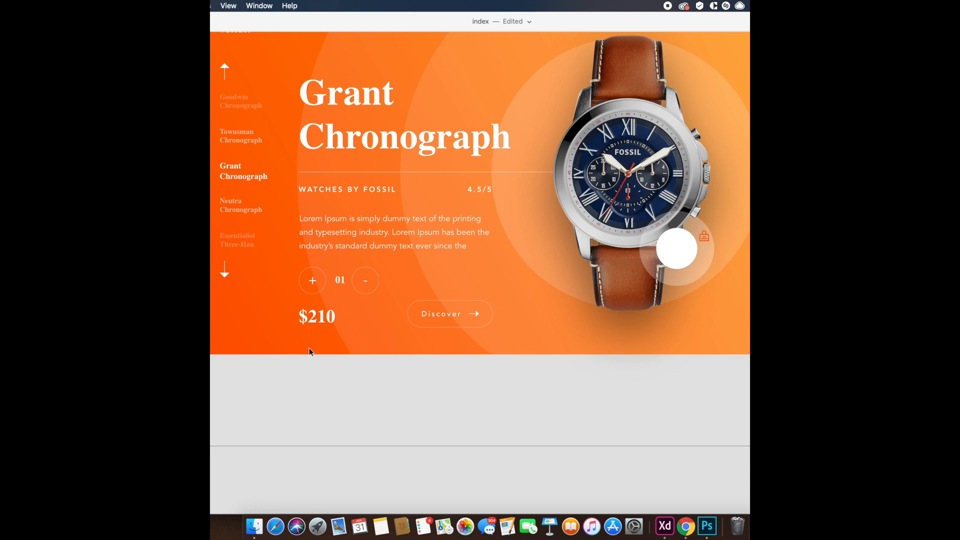
pyautogui.scroll(4, 702, 235)
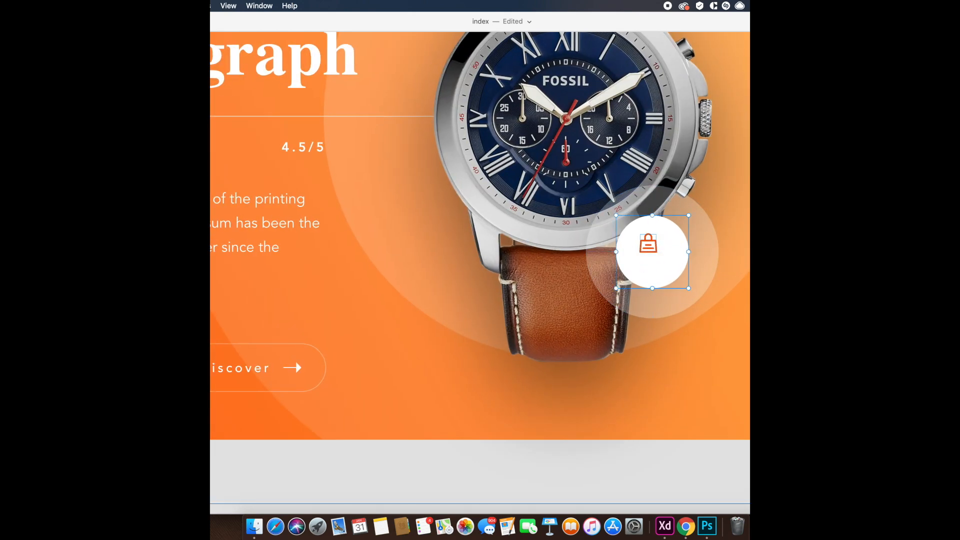
pyautogui.scroll(-6, 553, 301)
pyautogui.scroll(1, 540, 310)
pyautogui.press('super+s')
# Step: Duplicate the white circle and place the copy between the main watch and the side-view watch
pyautogui.click(591, 308)
pyautogui.press('super+d')
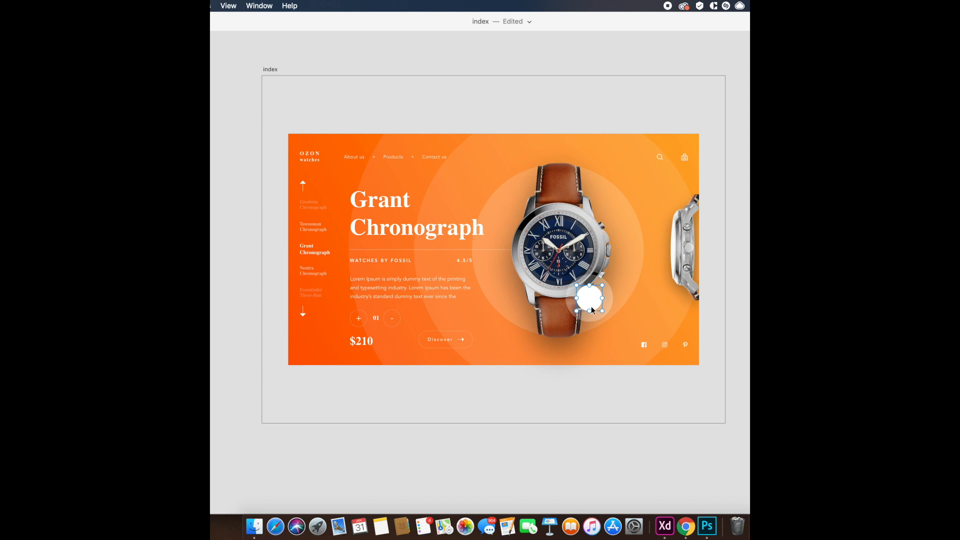
pyautogui.moveTo(592, 307); pyautogui.dragTo(652, 250)
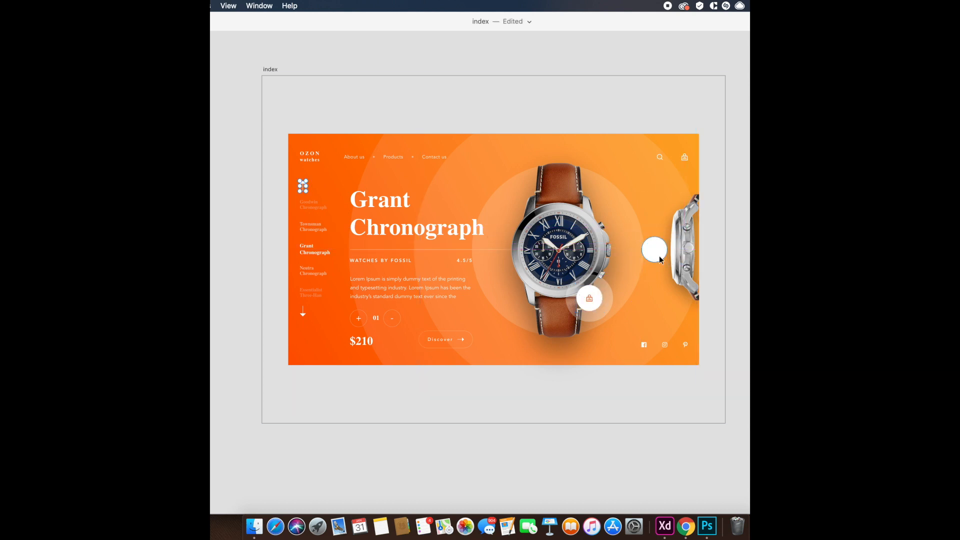
# Step: Add a copy of the sidebar's up arrow at the new white circle, pointing right, and recolor it deep orange
pyautogui.scroll(5, 656, 263)
pyautogui.scroll(2, 658, 262)
pyautogui.press('super+v')
pyautogui.hotkey('shift', 'Right')
pyautogui.press('i')
pyautogui.click(377, 402)
pyautogui.moveTo(518, 263); pyautogui.dragTo(663, 207)
pyautogui.press('i')
pyautogui.click(584, 209)
# Step: Center the orange arrow vertically and horizontally inside the new white circle
pyautogui.click(583, 240)
pyautogui.keyDown('shift'); pyautogui.click(659, 179); pyautogui.keyUp('shift')
pyautogui.hotkey('shift', 'm')
pyautogui.hotkey('shift', 'c')
pyautogui.scroll(-10, 645, 213)
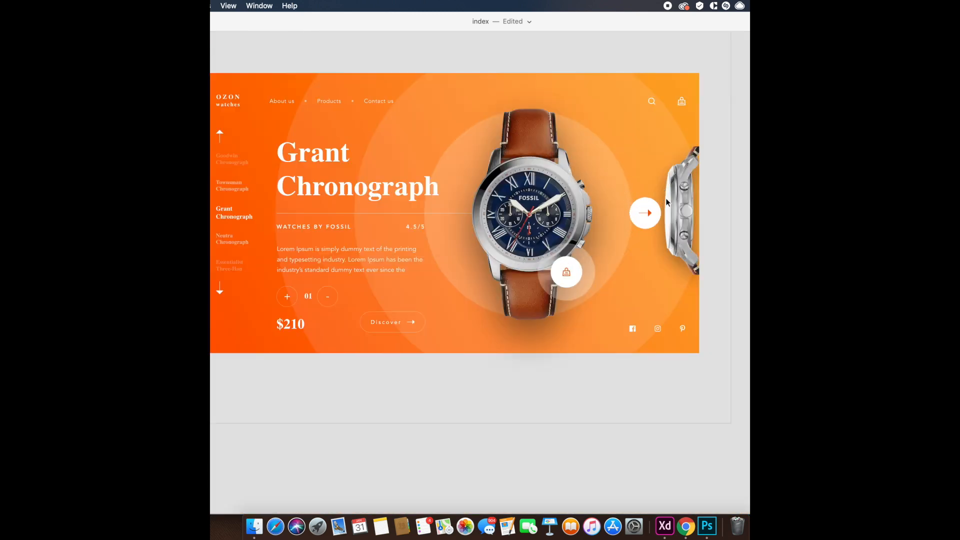
# Step: Set the opacity of the white circle behind the orange arrow to 50%
pyautogui.scroll(1, 644, 213)
pyautogui.click(648, 231)
pyautogui.press('5')
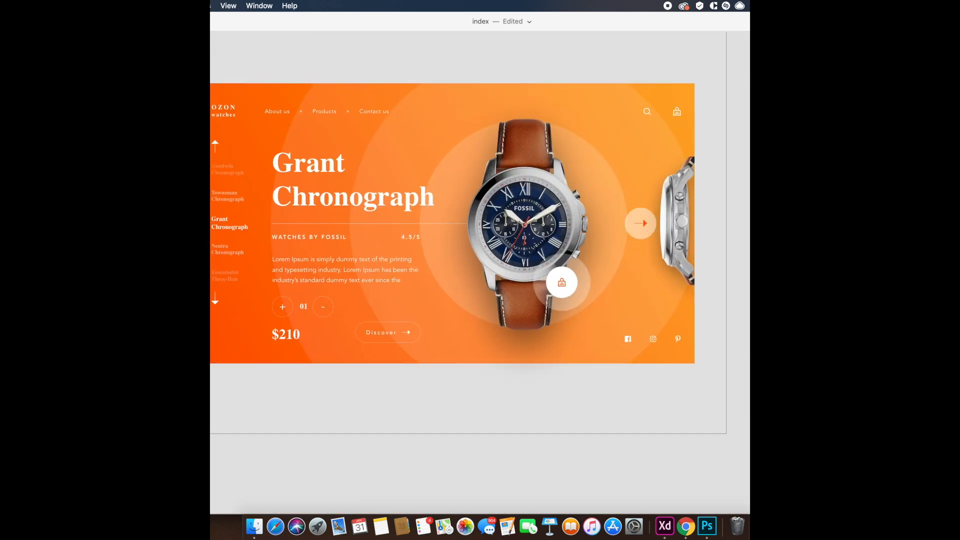
# Step: Move the arrow and its circle onto the side-view watch's edge and surround them with a larger, fainter circle
pyautogui.moveTo(710, 274); pyautogui.dragTo(720, 277)
pyautogui.press('Escape')
pyautogui.scroll(1, 675, 298)
pyautogui.scroll(-2, 655, 285)
pyautogui.click(658, 226)
pyautogui.moveTo(644, 229); pyautogui.dragTo(641, 235)
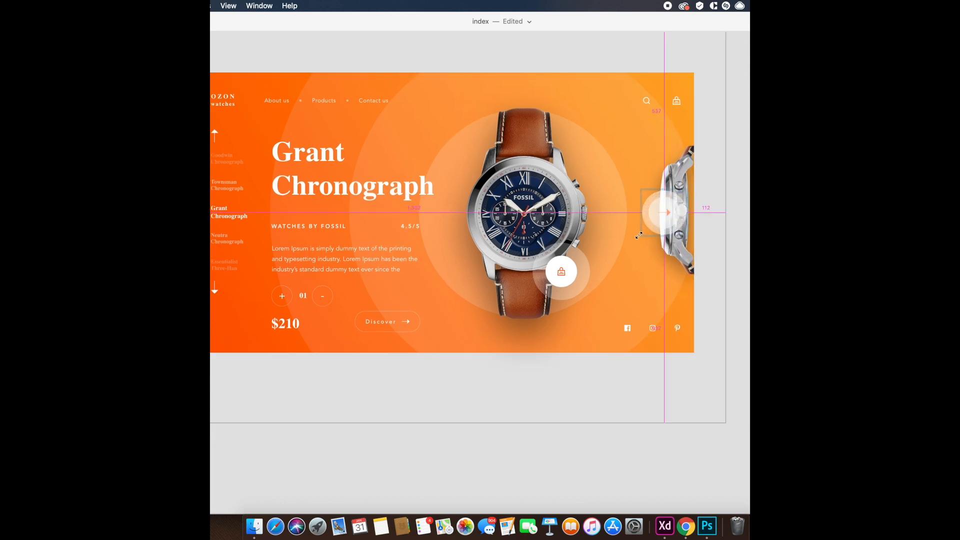
pyautogui.click(749, 242)
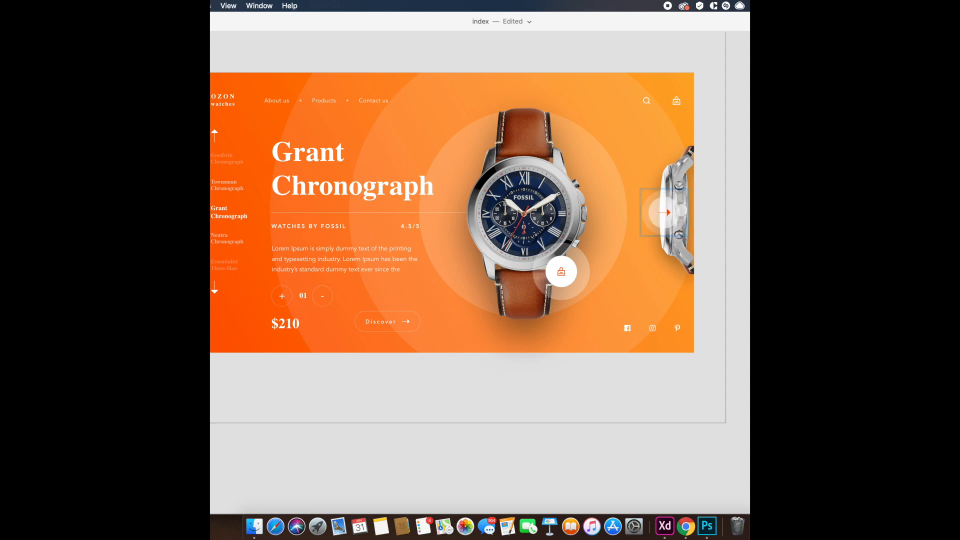
pyautogui.scroll(5, 681, 218)
pyautogui.click(599, 239)
pyautogui.moveTo(534, 263); pyautogui.dragTo(521, 276)
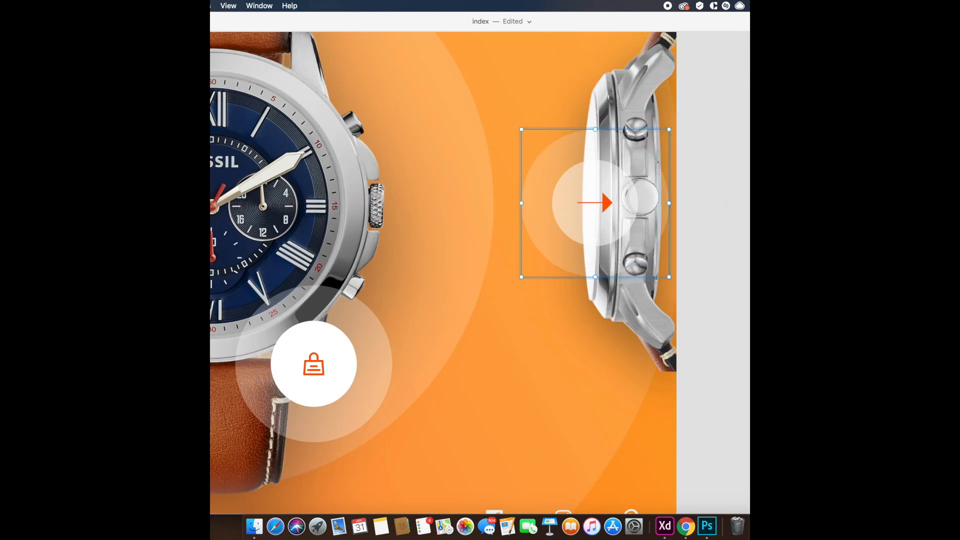
# Step: Shift the arrow button left by a net three large nudges so it only partly overlaps the side-view watch
pyautogui.hotkey('shift', 'Right')
pyautogui.hotkey('shift', 'Left')
pyautogui.hotkey('shift', 'Left')
pyautogui.hotkey('shift', 'Left')
pyautogui.hotkey('shift', 'Left')
pyautogui.scroll(-5, 595, 232)
pyautogui.click(682, 251)
# Step: Examine the whole banner composition, including the new bag and arrow buttons
pyautogui.hscroll(-3, 571, 274)
pyautogui.click(536, 377)
pyautogui.click(683, 33)
pyautogui.scroll(1, 450, 190)
pyautogui.press('z')
pyautogui.moveTo(277, 122); pyautogui.dragTo(694, 371)
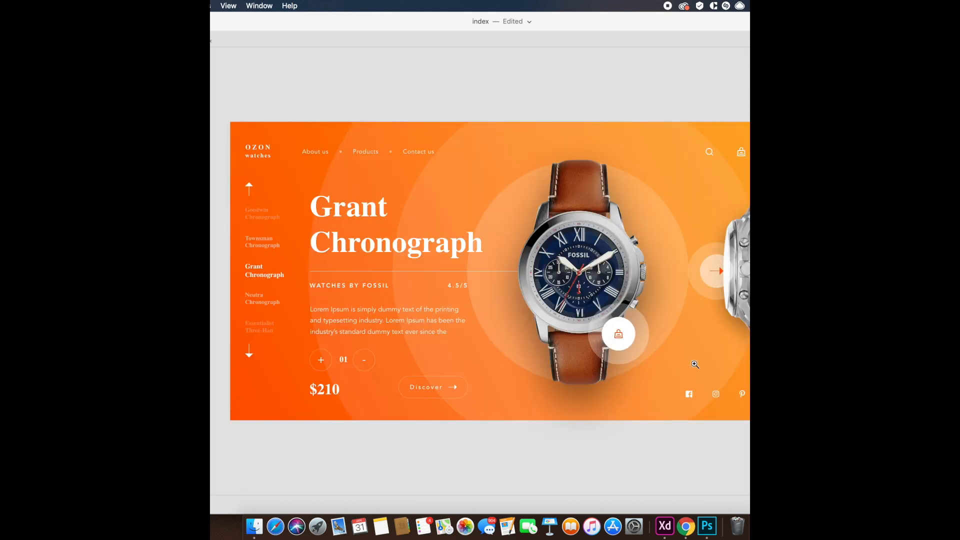
pyautogui.hscroll(1, 618, 334)
pyautogui.scroll(-1, 618, 333)
pyautogui.hscroll(1, 566, 335)
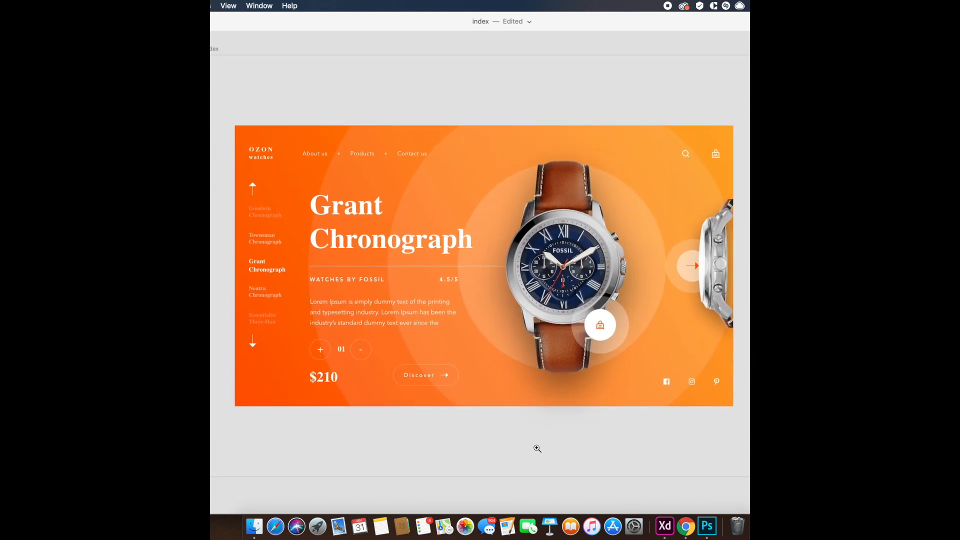